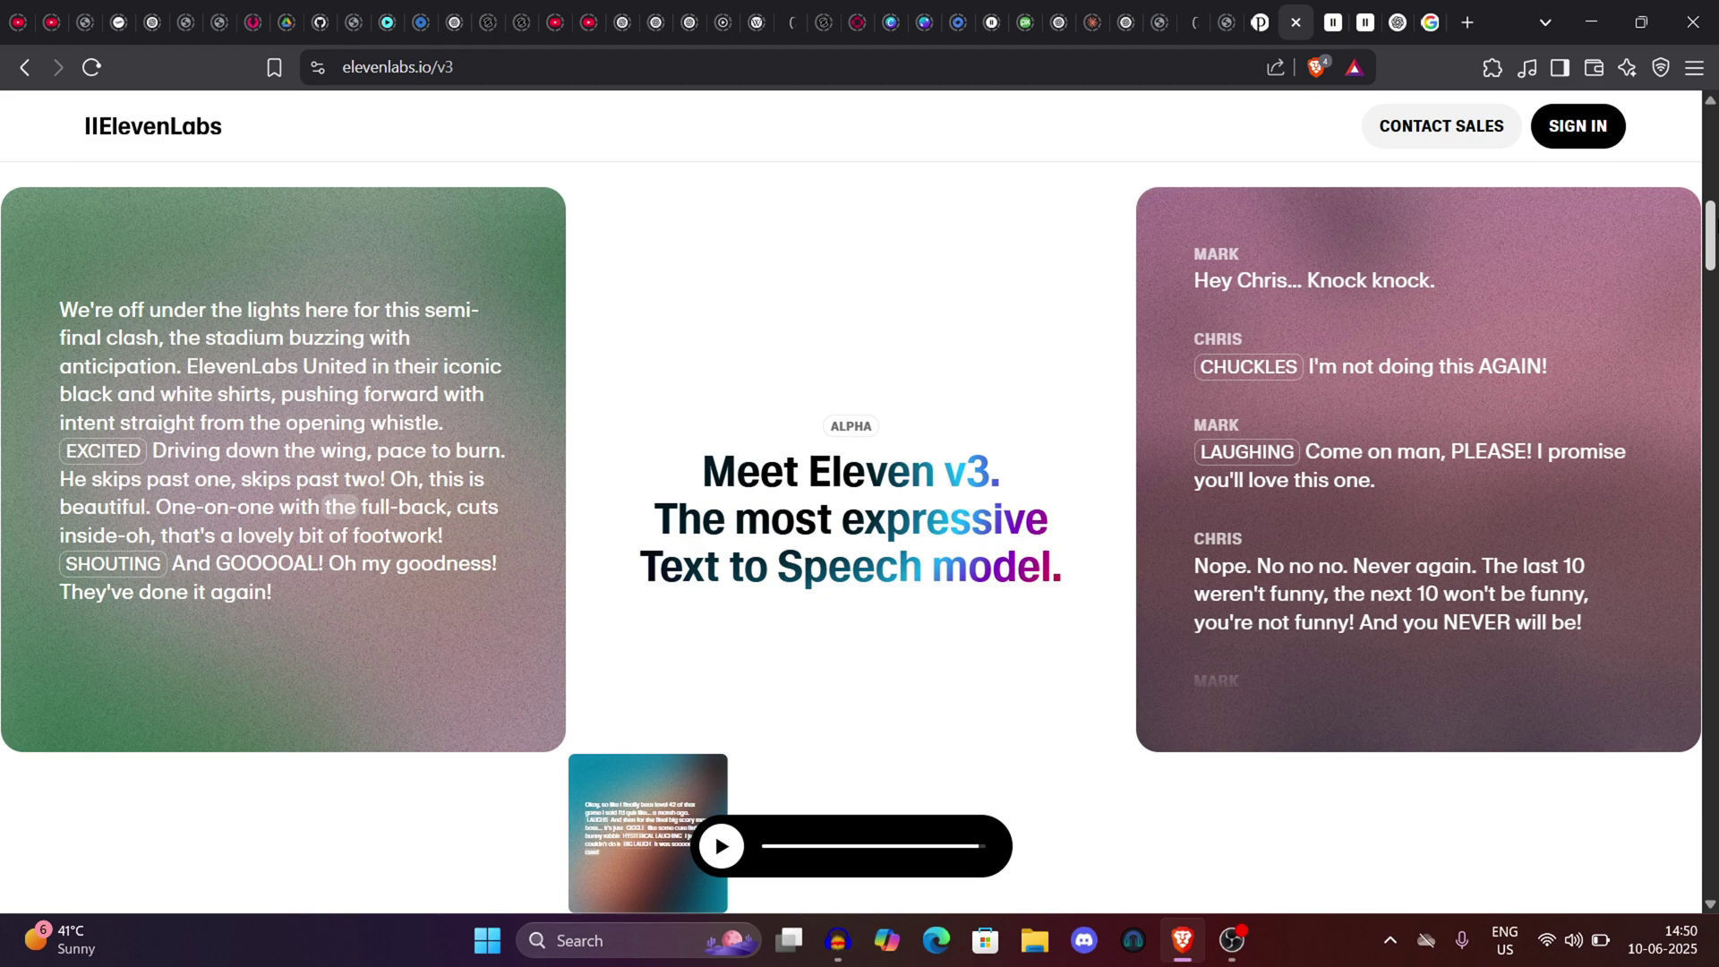
{"action": "scroll", "coordinate": [850, 502], "scroll_direction": "up", "scroll_amount": 5}
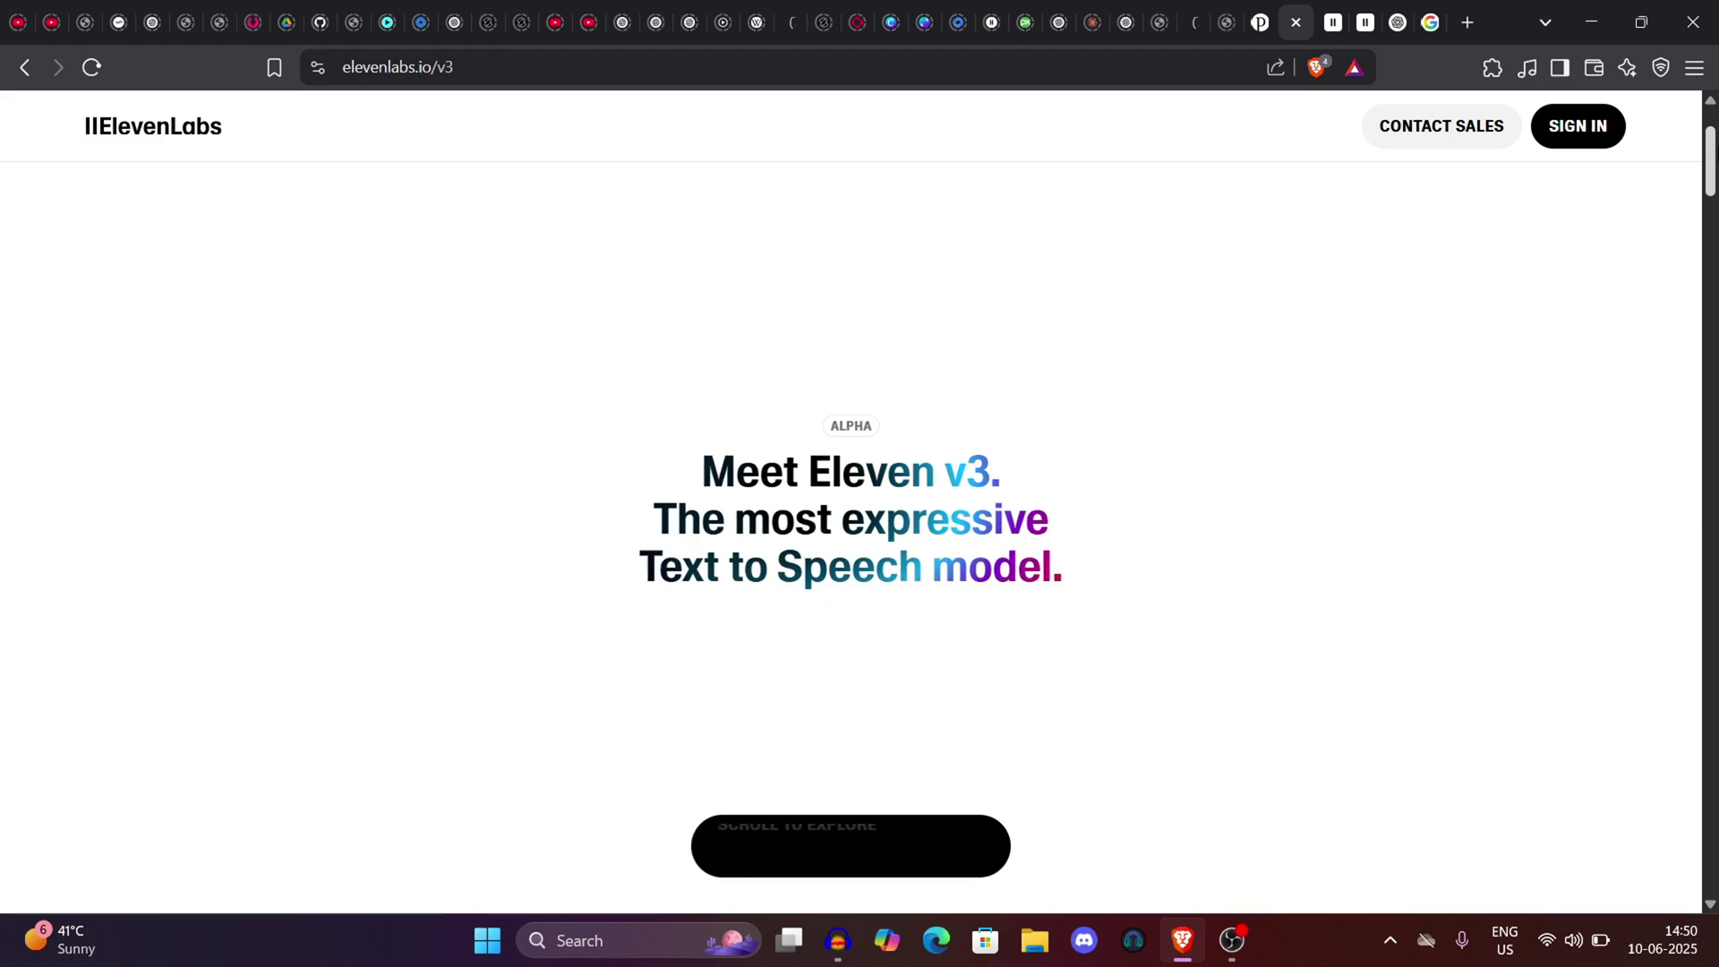
{"action": "scroll", "coordinate": [850, 501], "scroll_direction": "down", "scroll_amount": 2}
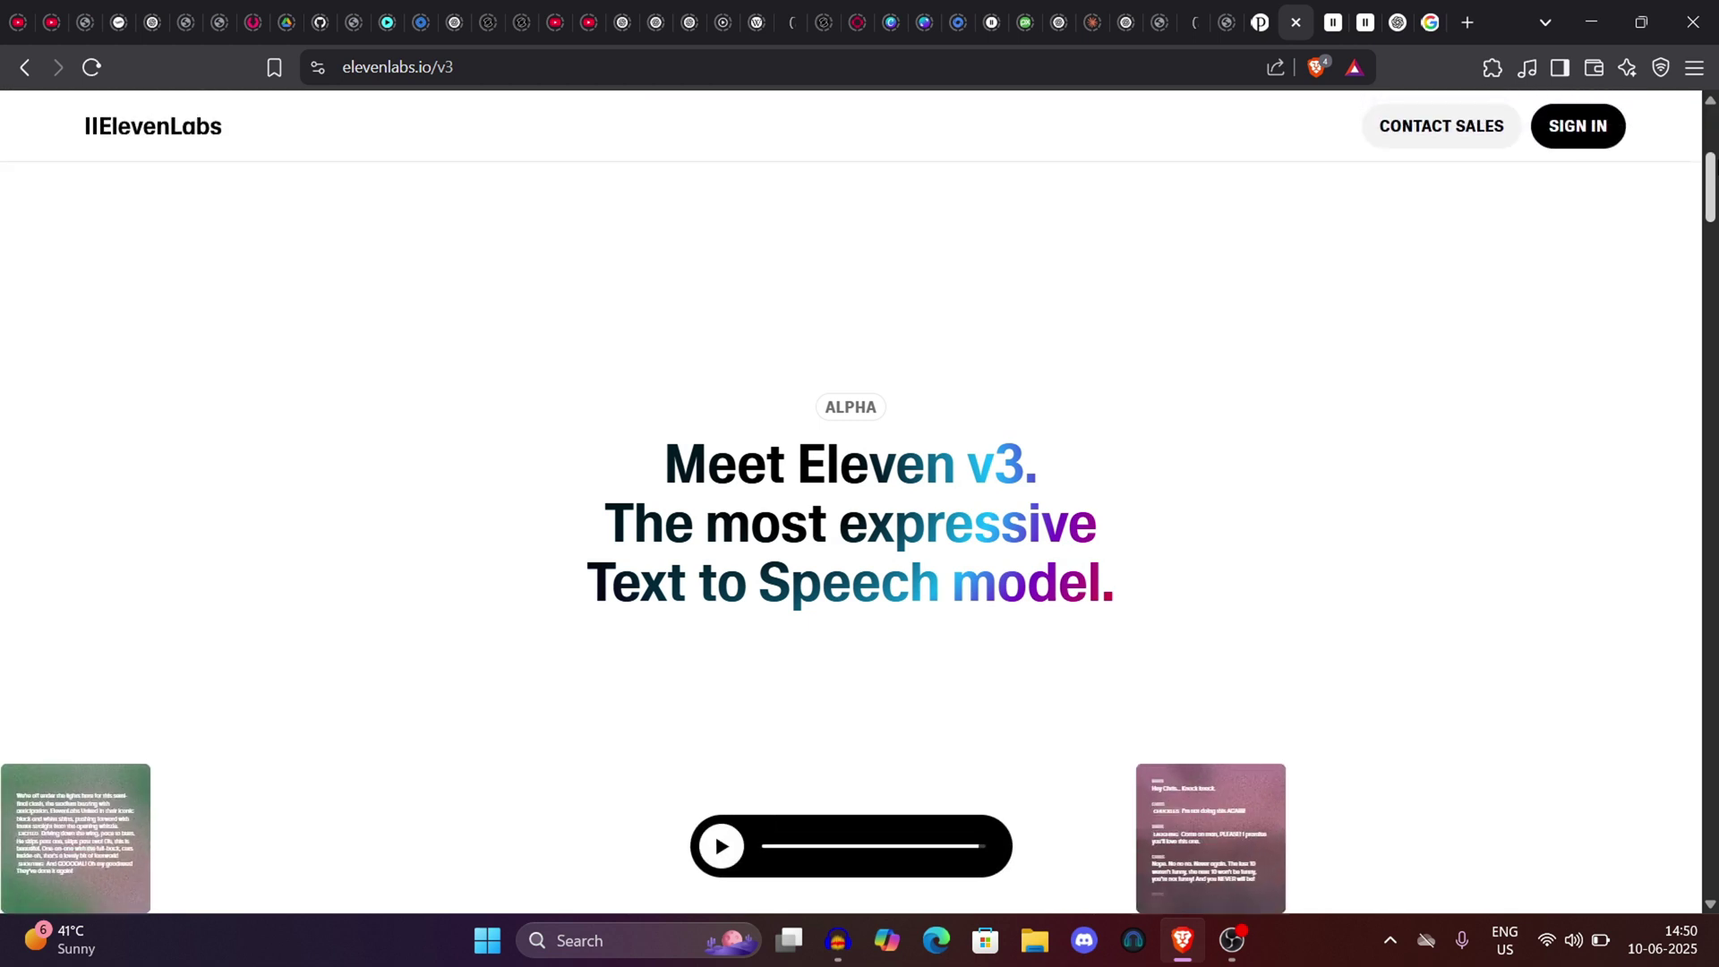
{"action": "scroll", "coordinate": [851, 501], "scroll_direction": "down", "scroll_amount": 3}
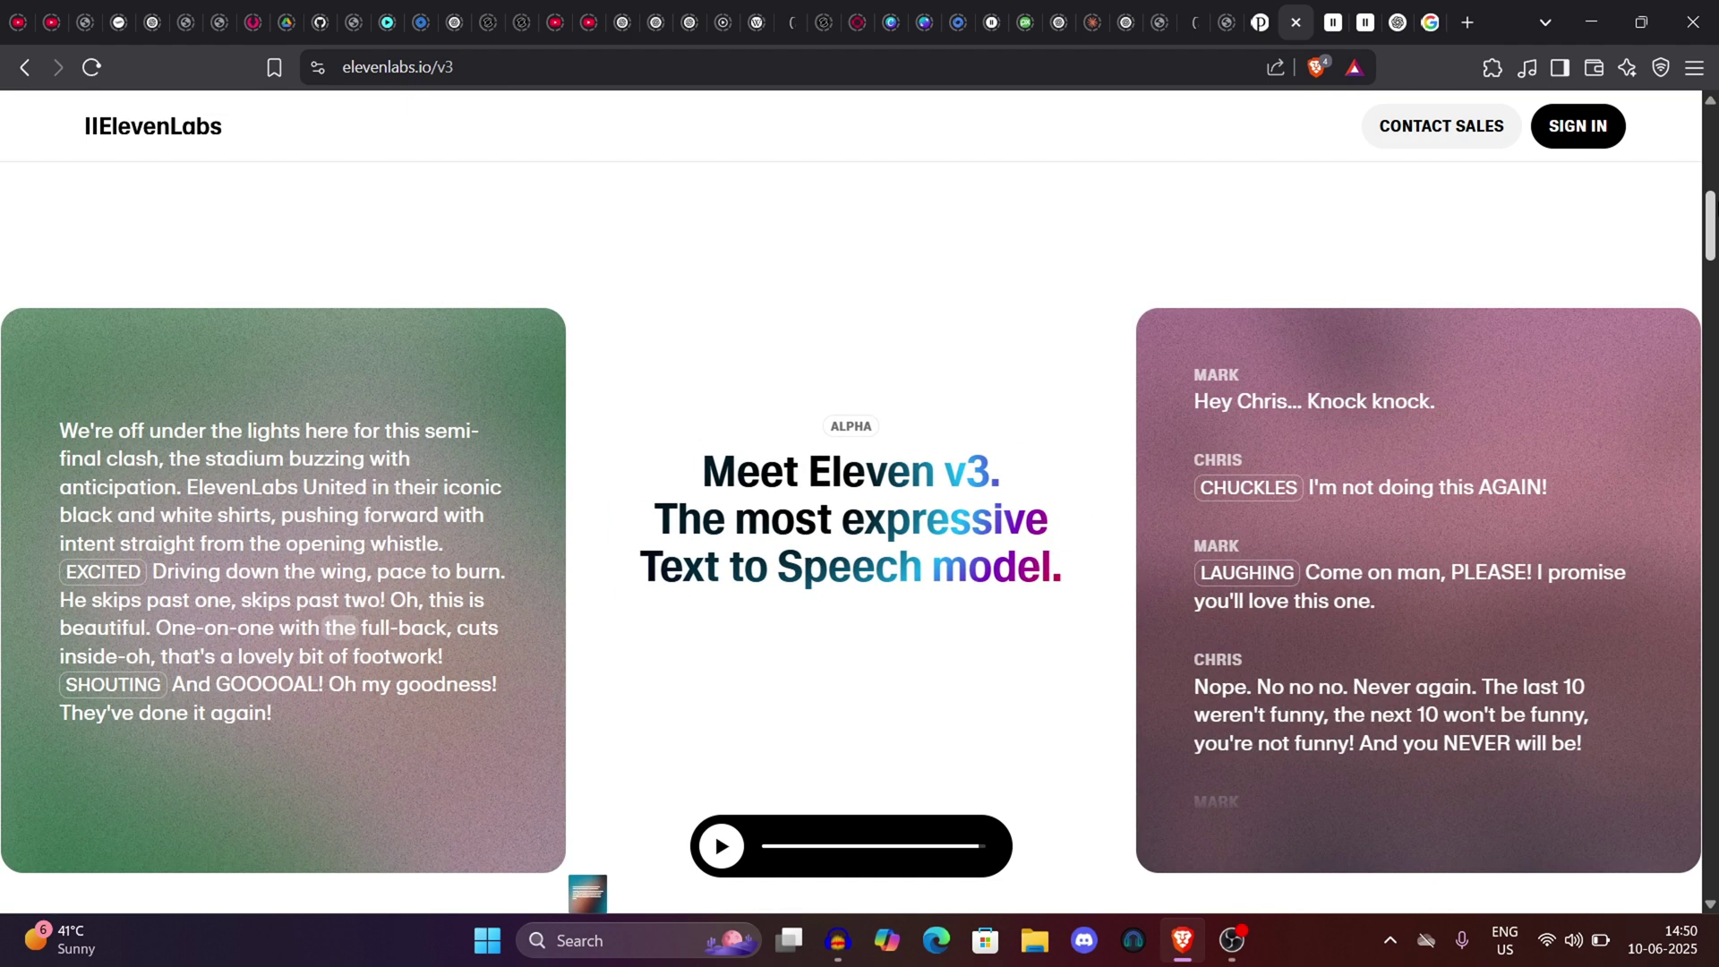
{"action": "scroll", "coordinate": [851, 501], "scroll_direction": "up", "scroll_amount": 3}
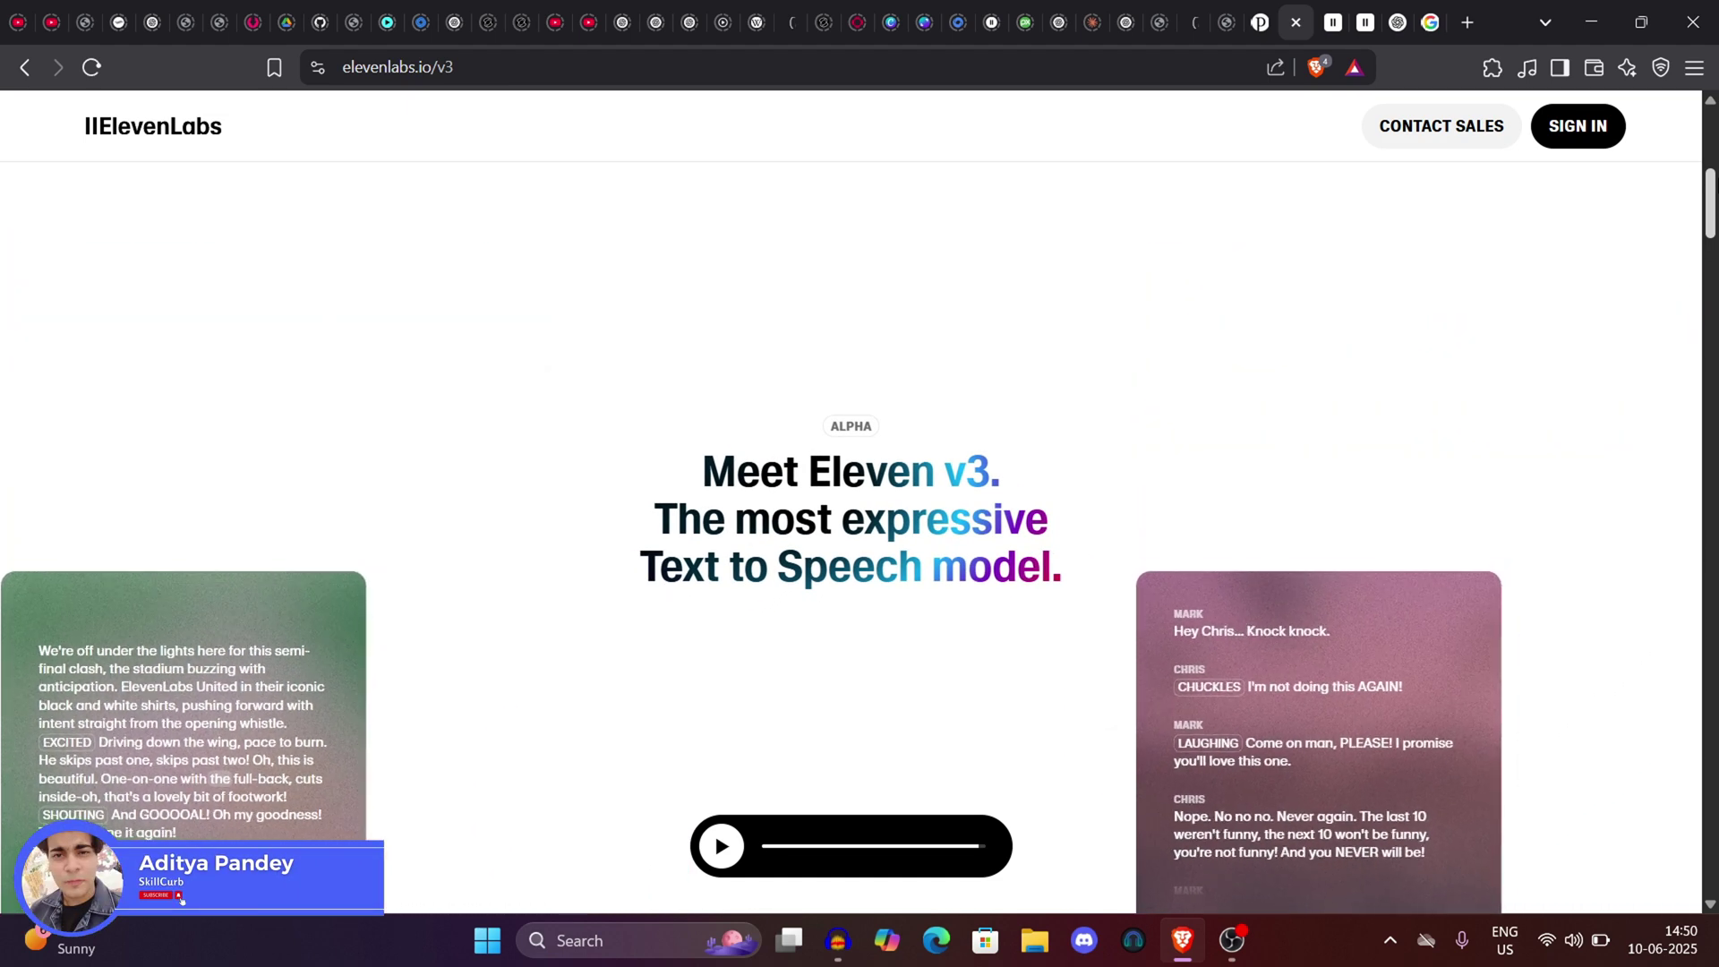
{"action": "scroll", "coordinate": [850, 501], "scroll_direction": "down", "scroll_amount": 3}
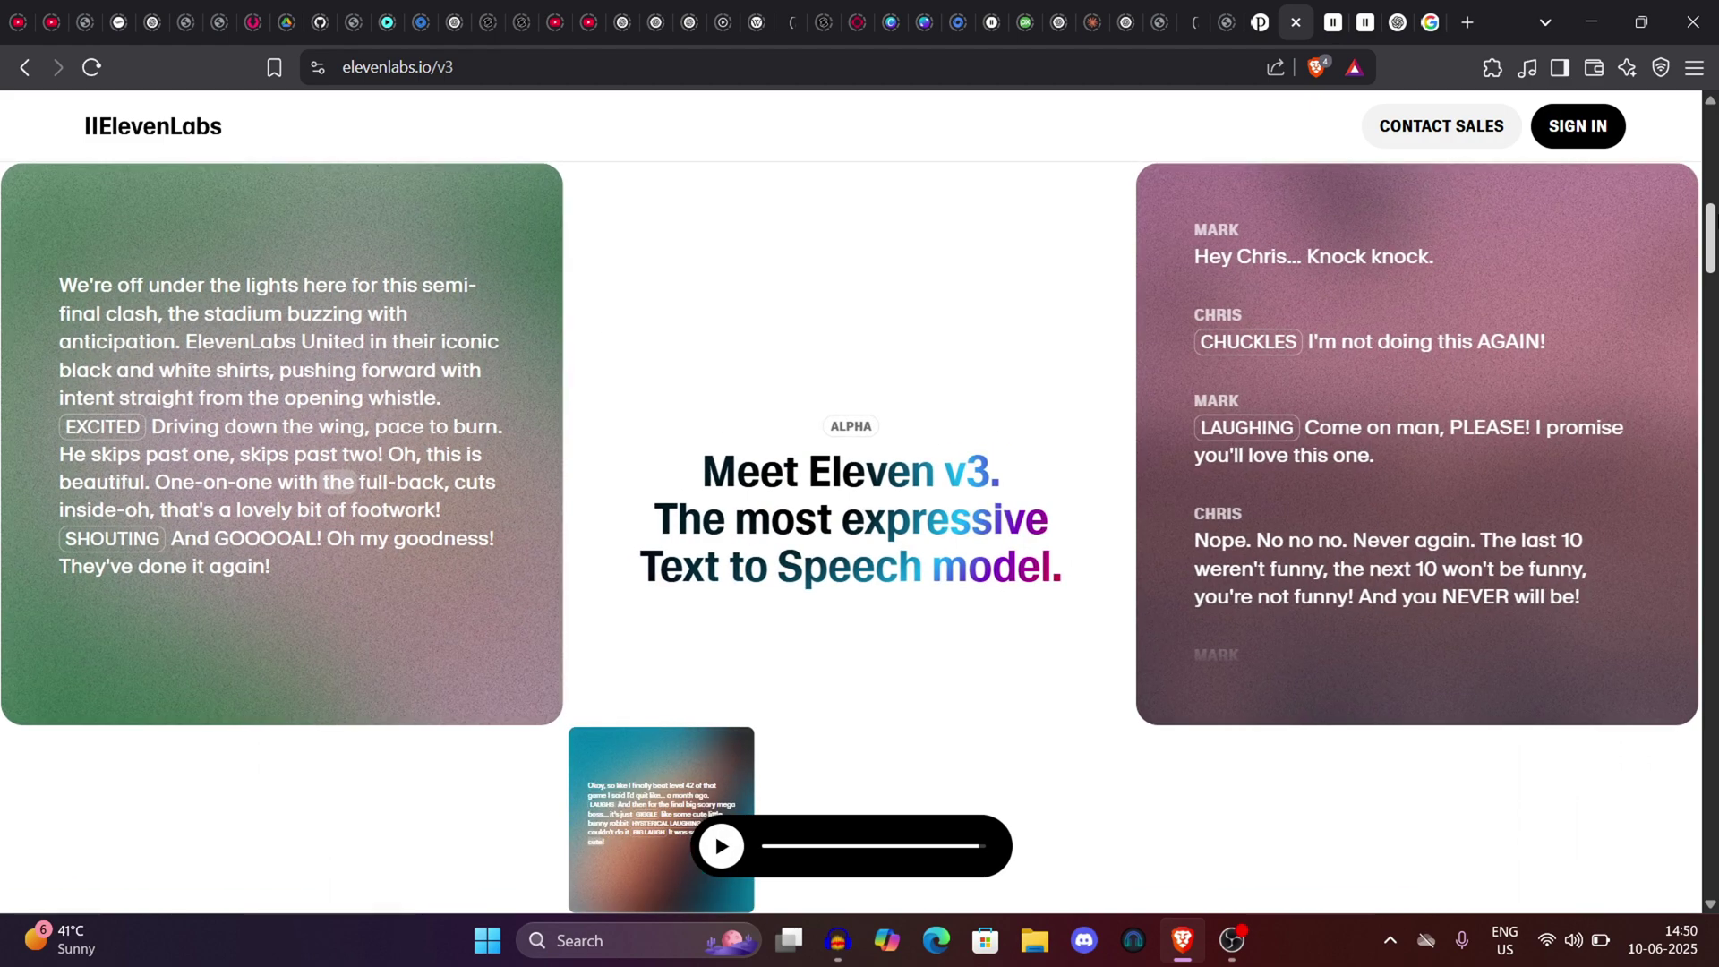
{"action": "scroll", "coordinate": [850, 501], "scroll_direction": "up", "scroll_amount": 2}
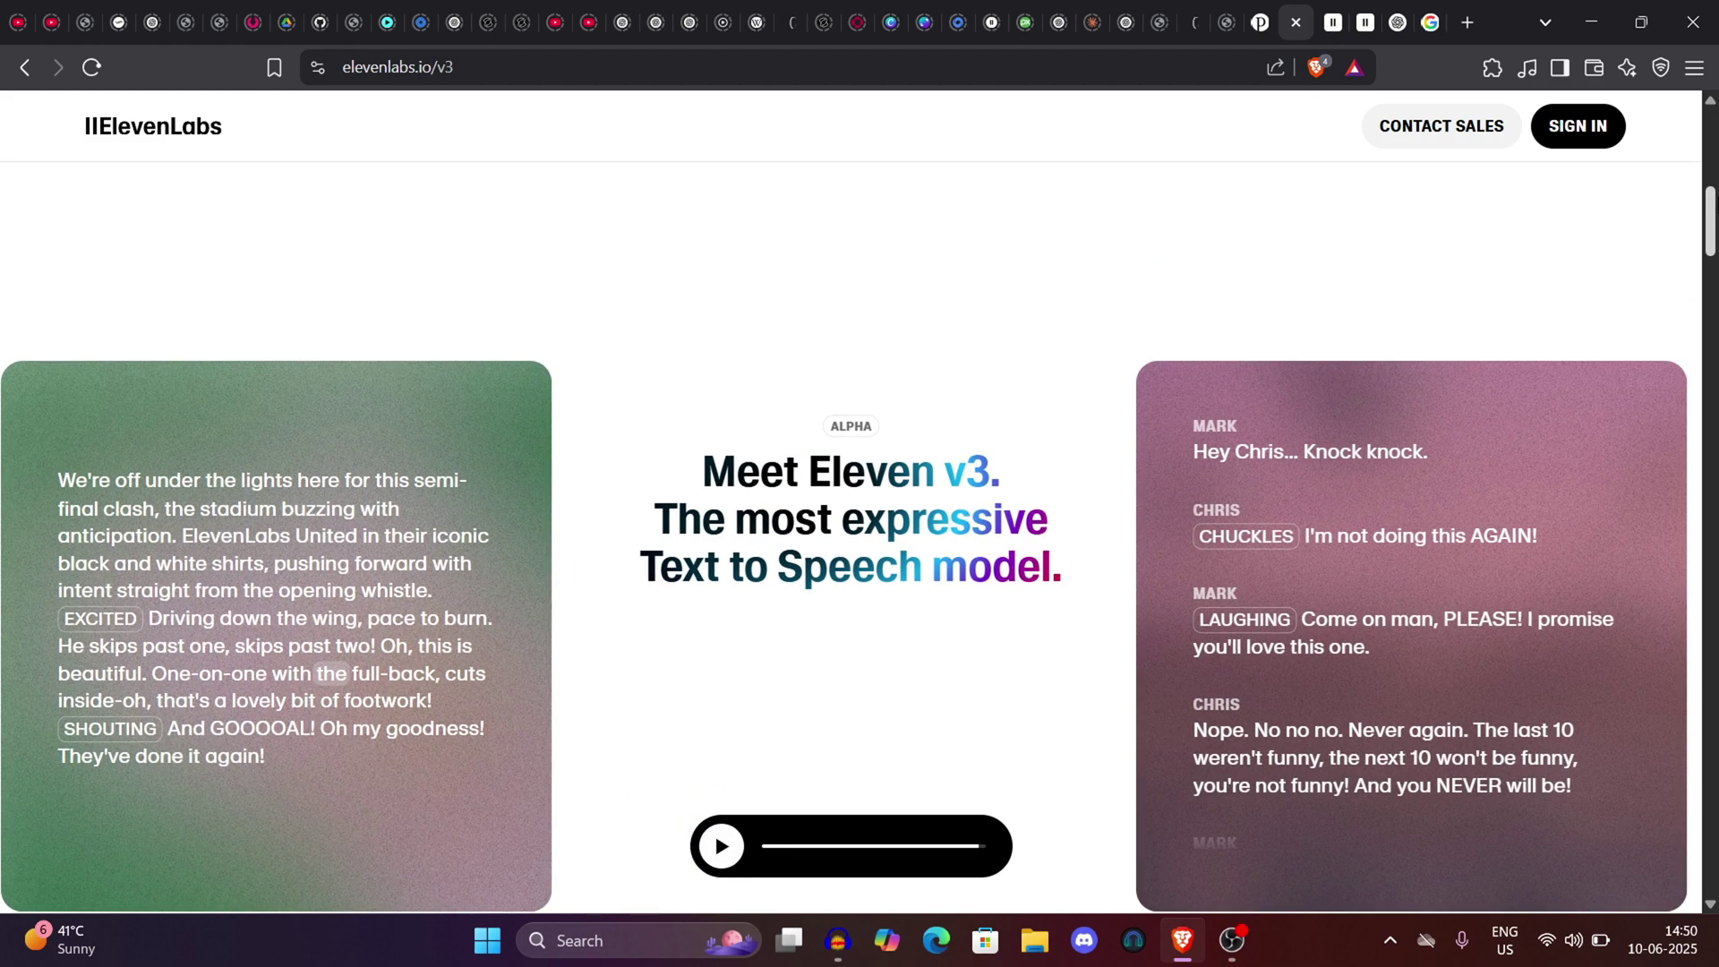
{"action": "scroll", "coordinate": [1712, 217], "scroll_direction": "down", "scroll_amount": 2}
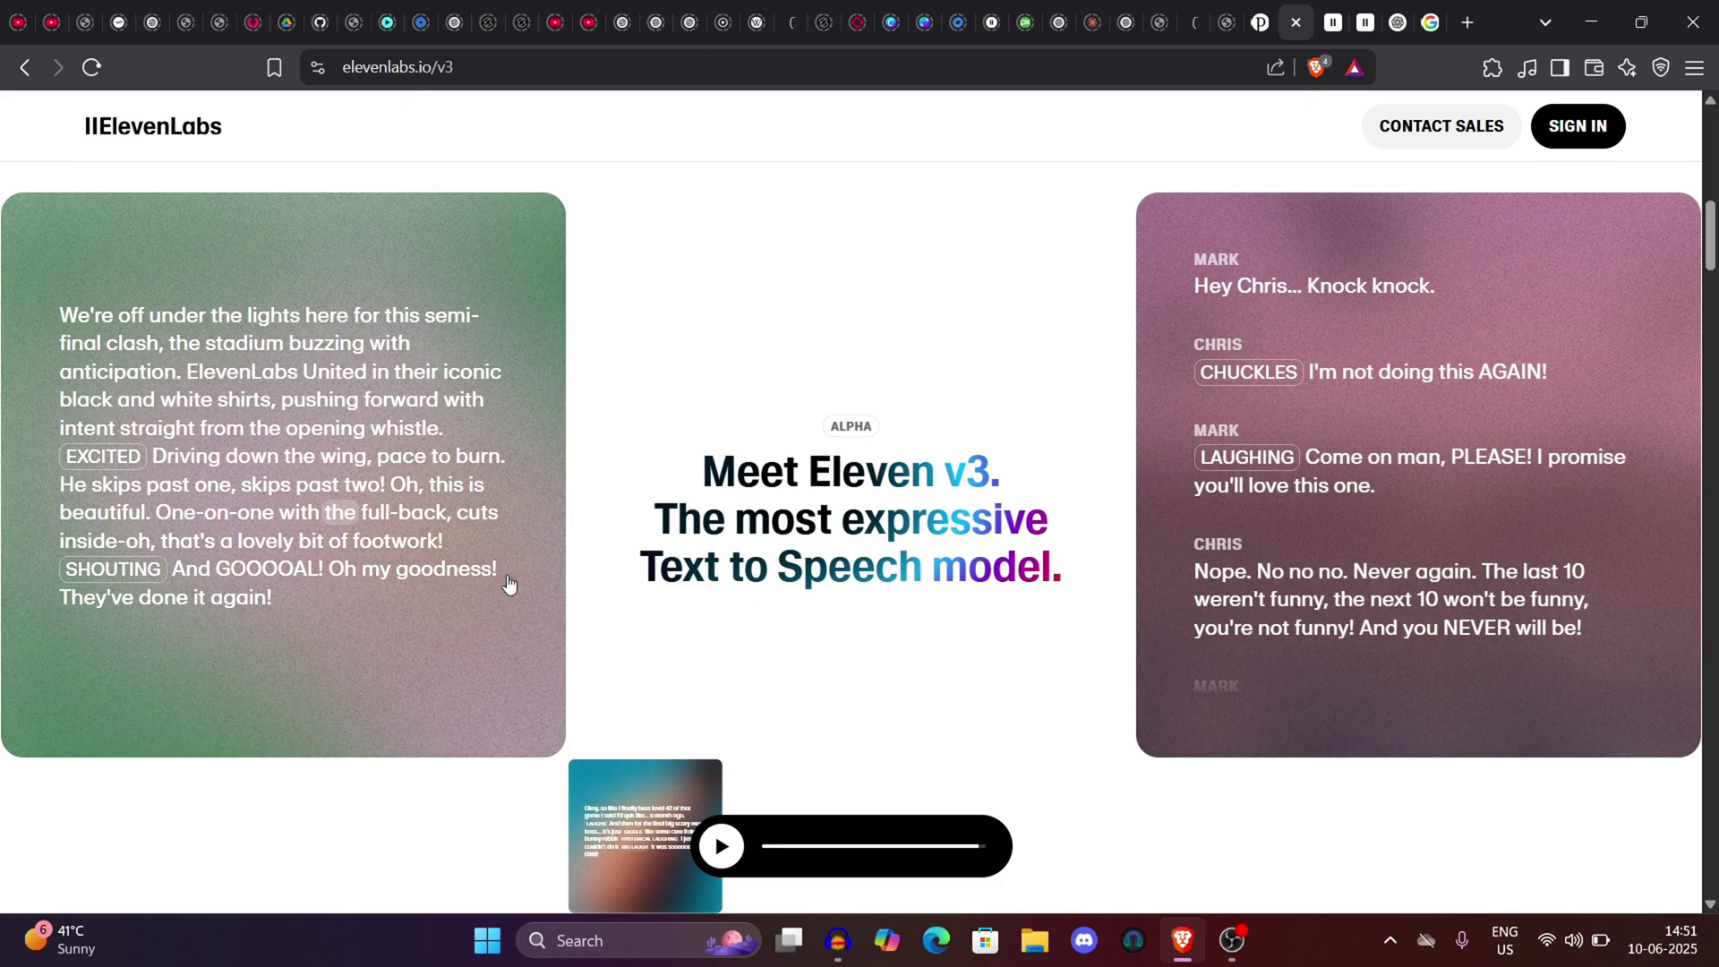
Step: Play the football commentary sample on the Eleven v3 page and highlight its full script, including the EXCITED and SHOUTING tags
{"action": "left_click", "coordinate": [254, 523]}
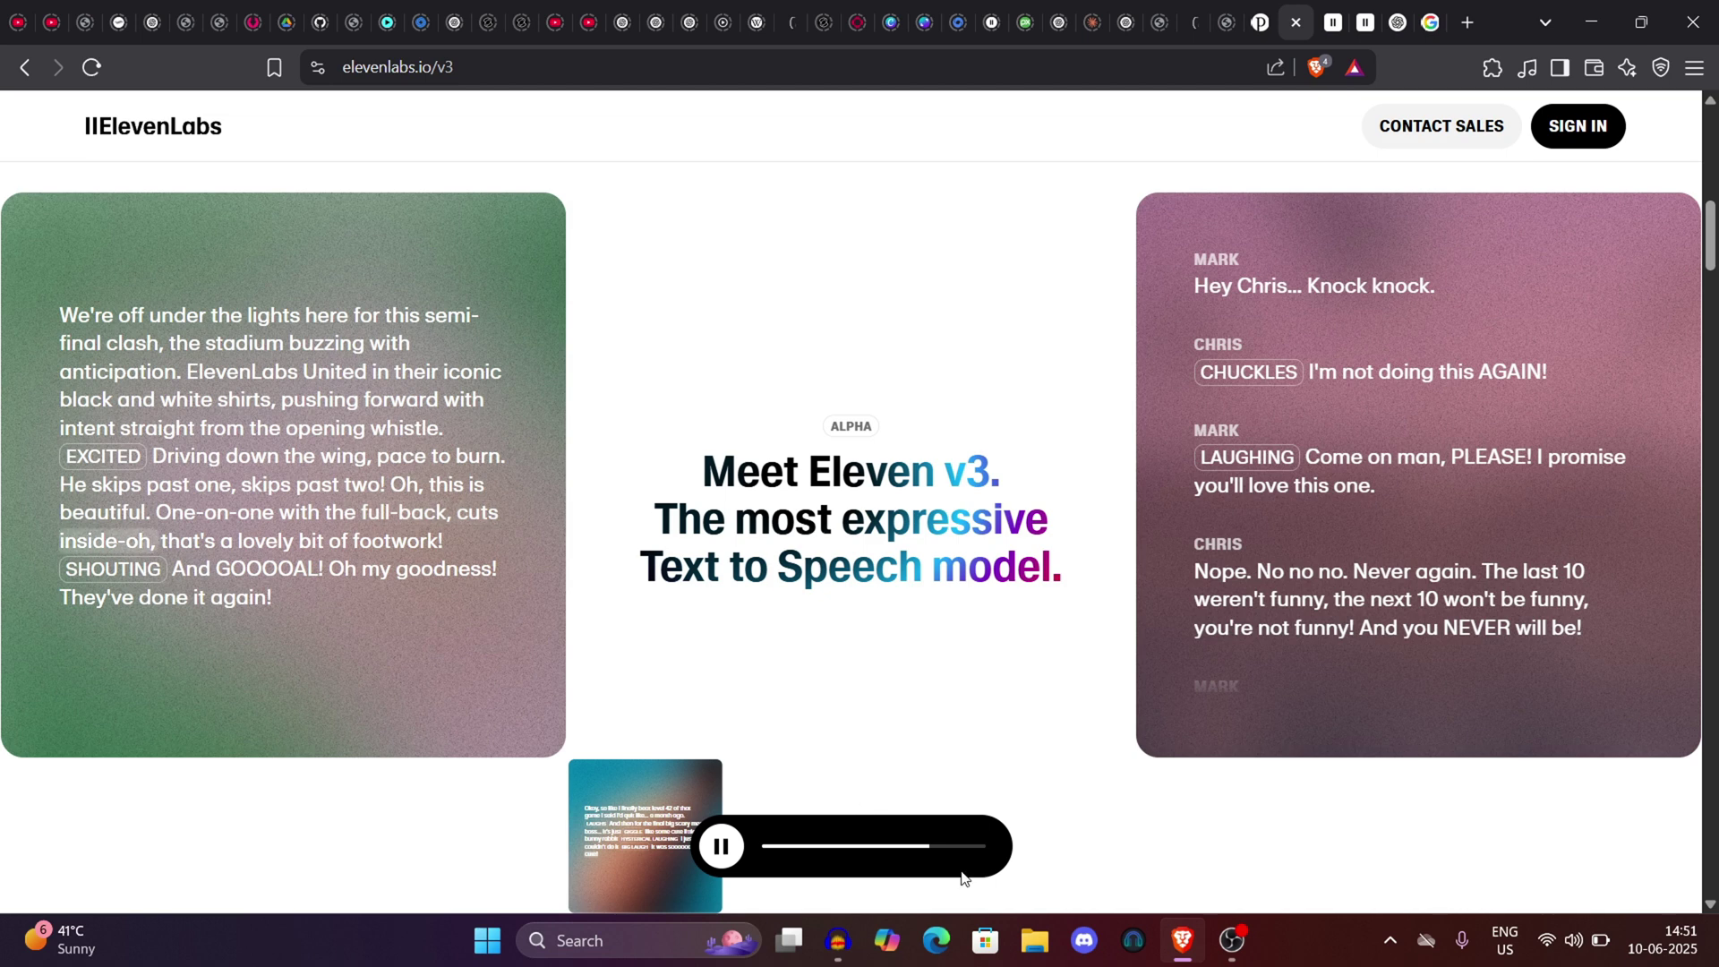
{"action": "left_click", "coordinate": [720, 849]}
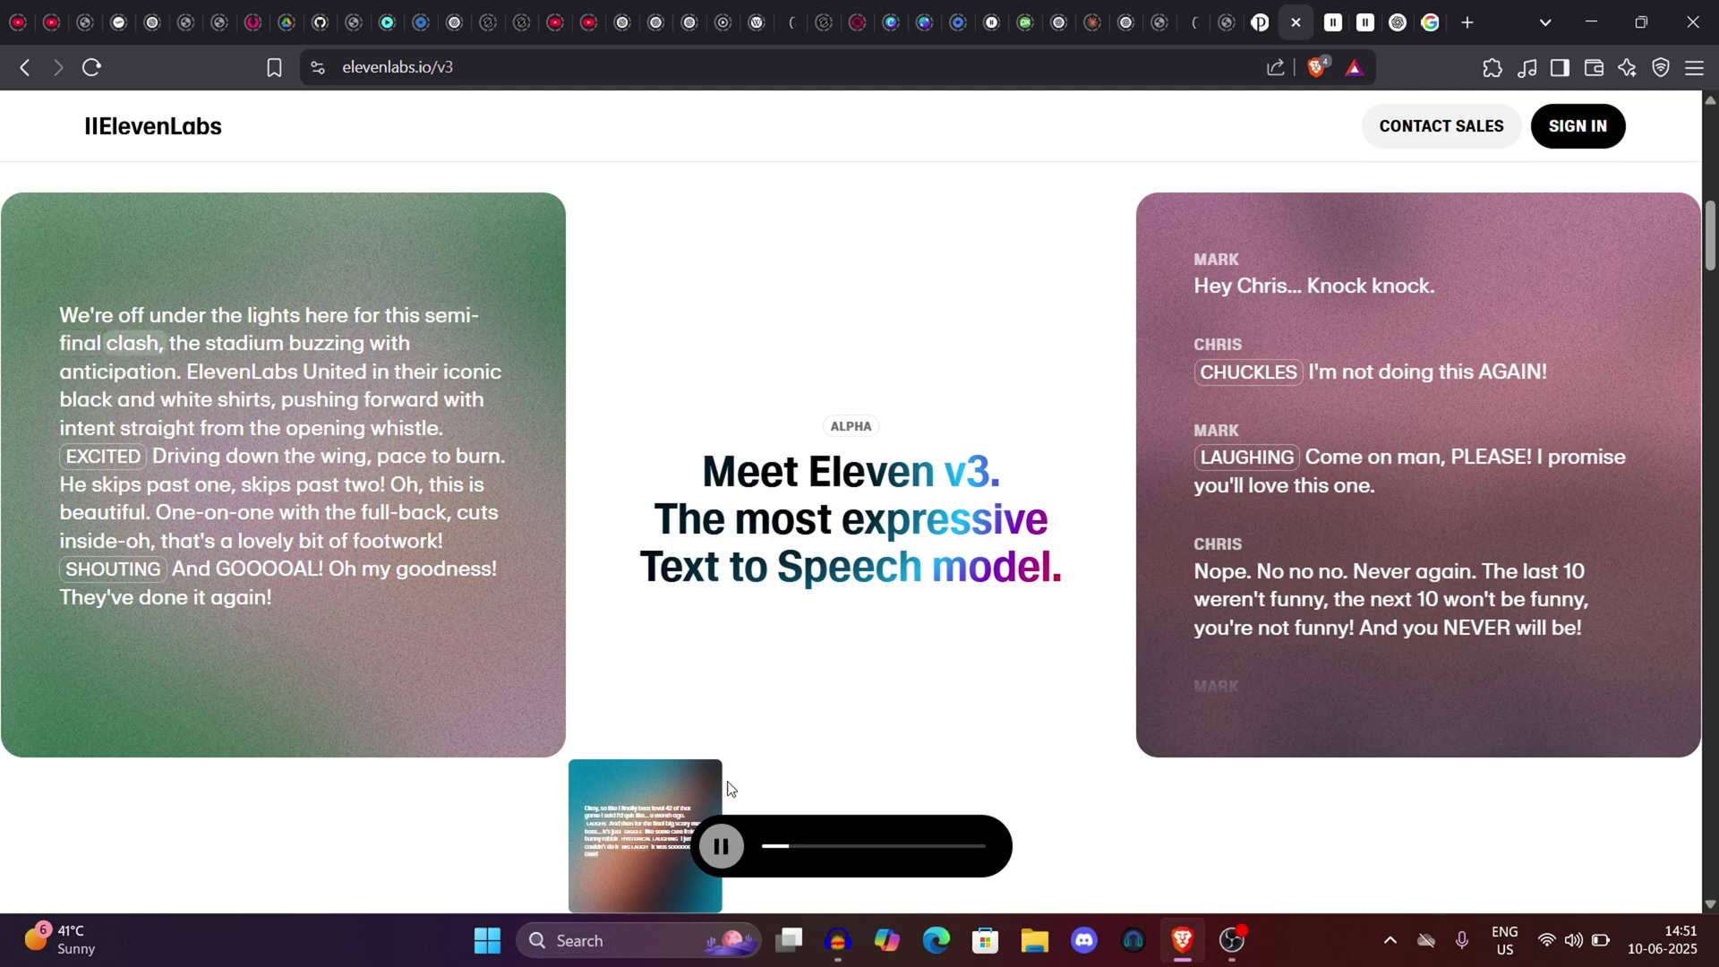
{"action": "mouse_move", "coordinate": [65, 312]}
{"action": "left_mouse_down"}
{"action": "mouse_move", "coordinate": [200, 348]}
{"action": "mouse_move", "coordinate": [358, 345]}
{"action": "mouse_move", "coordinate": [206, 371]}
{"action": "mouse_move", "coordinate": [498, 385]}
{"action": "mouse_move", "coordinate": [515, 511]}
{"action": "left_mouse_up"}
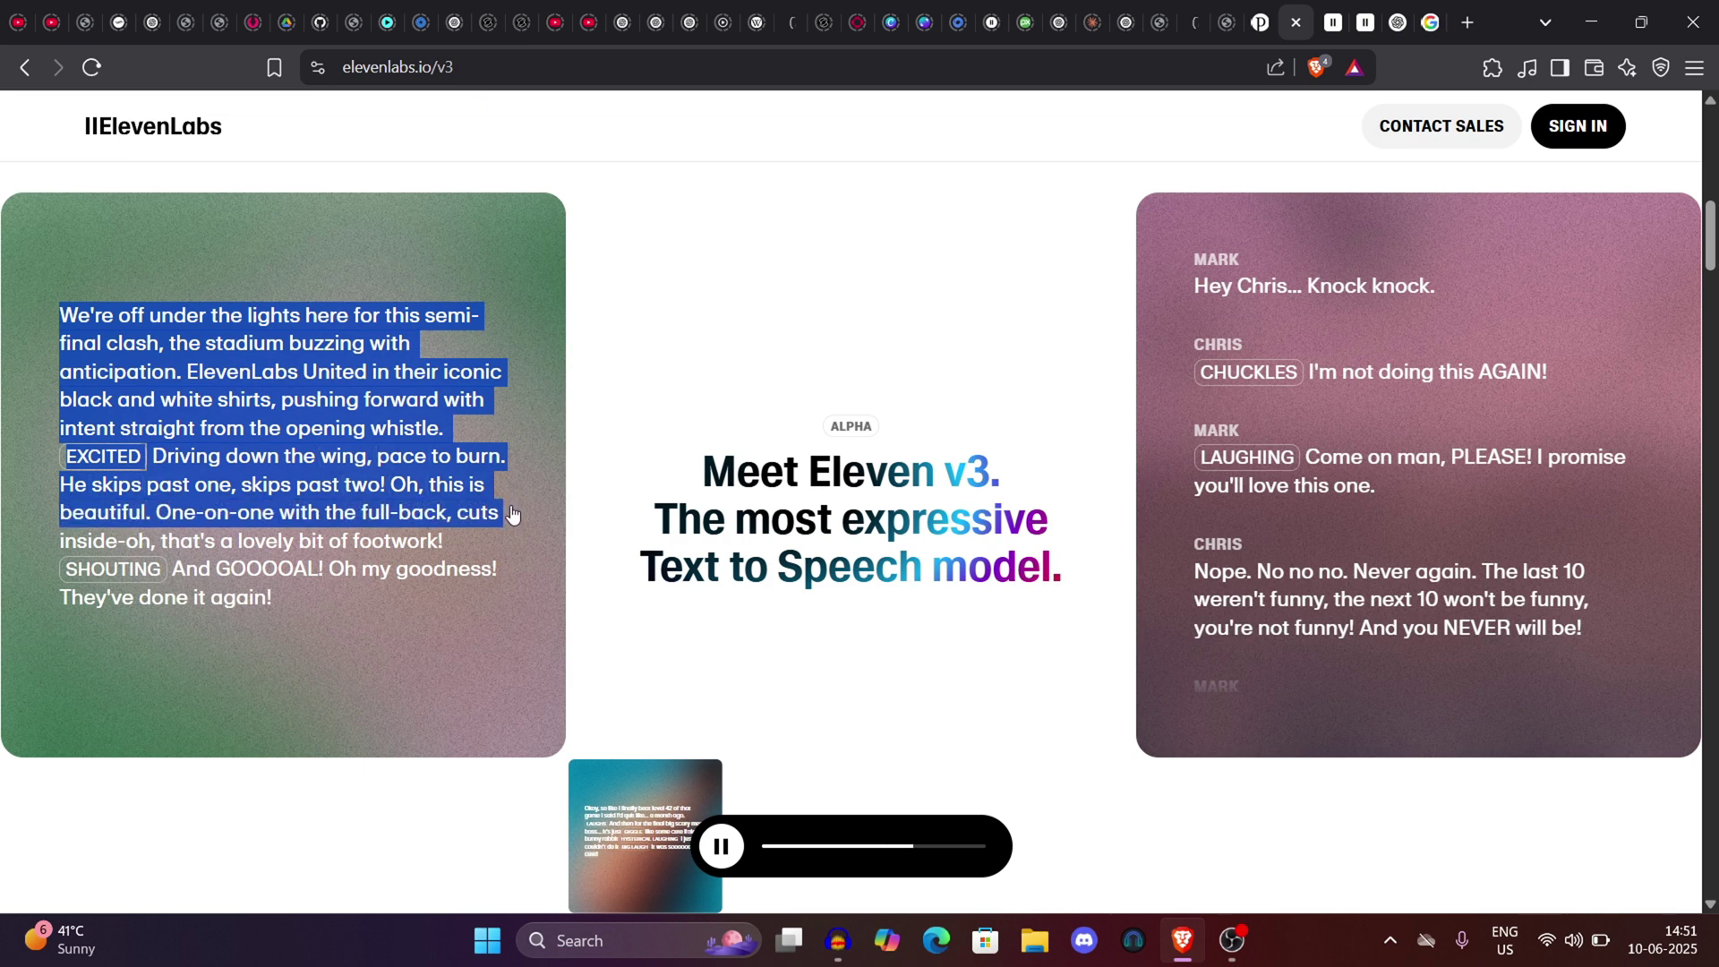
{"action": "left_click_drag", "start_coordinate": [512, 511], "coordinate": [479, 759]}
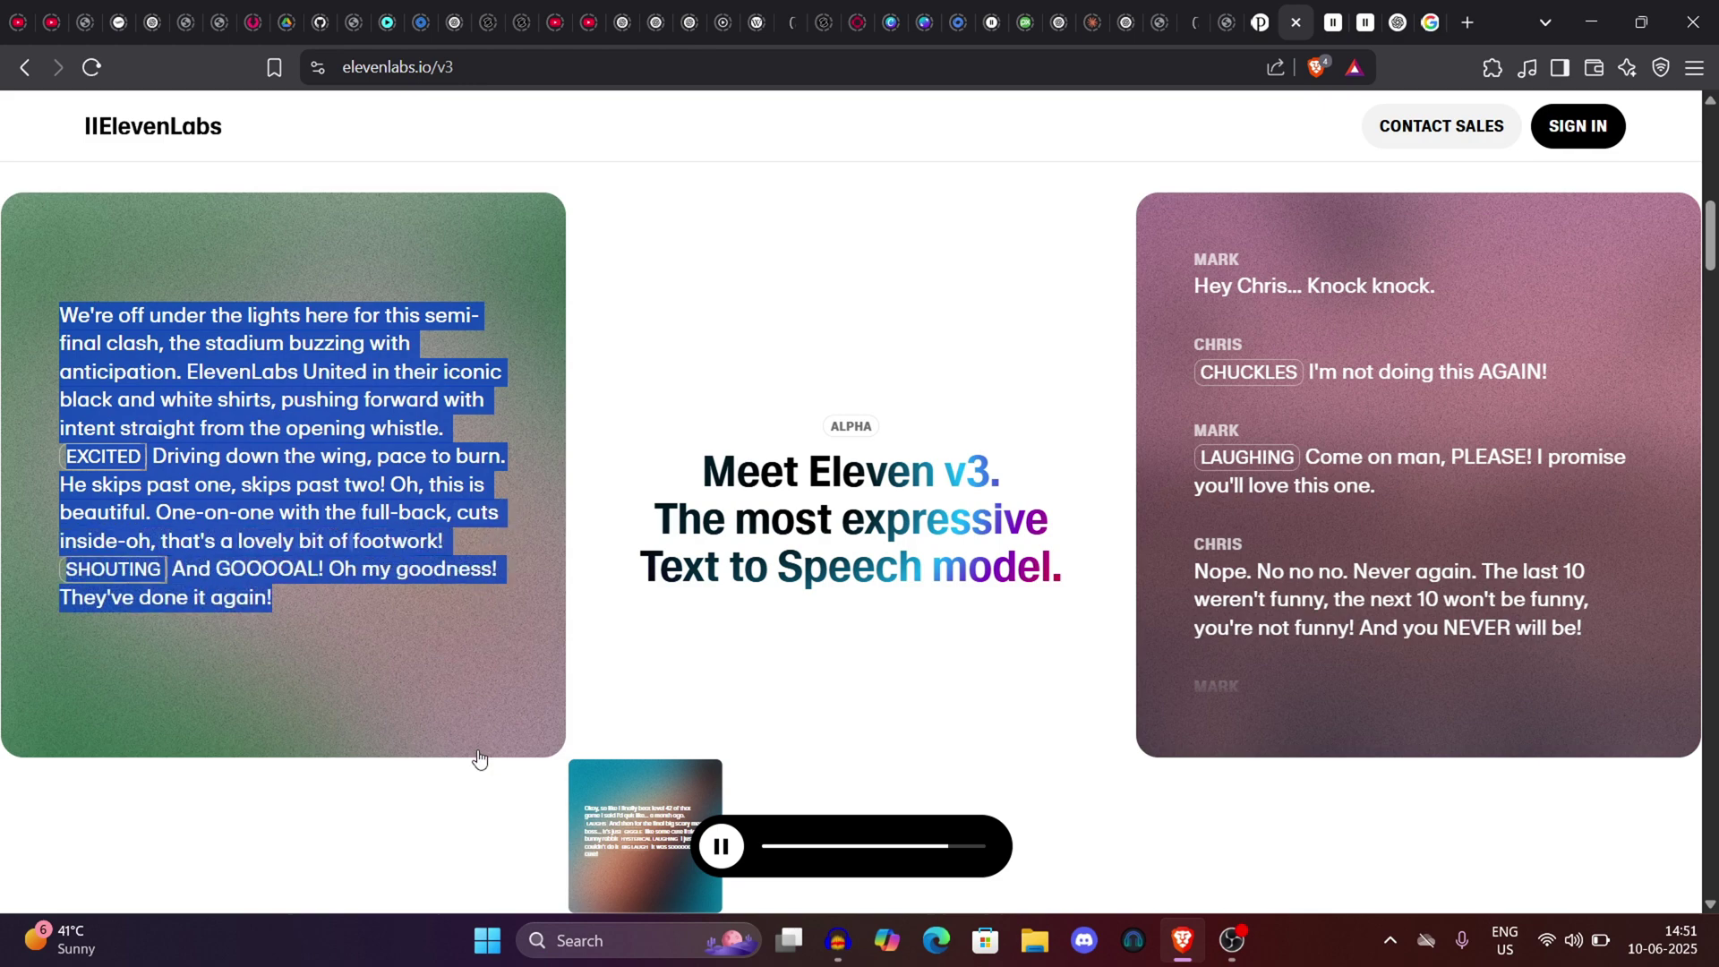
{"action": "left_click", "coordinate": [460, 787]}
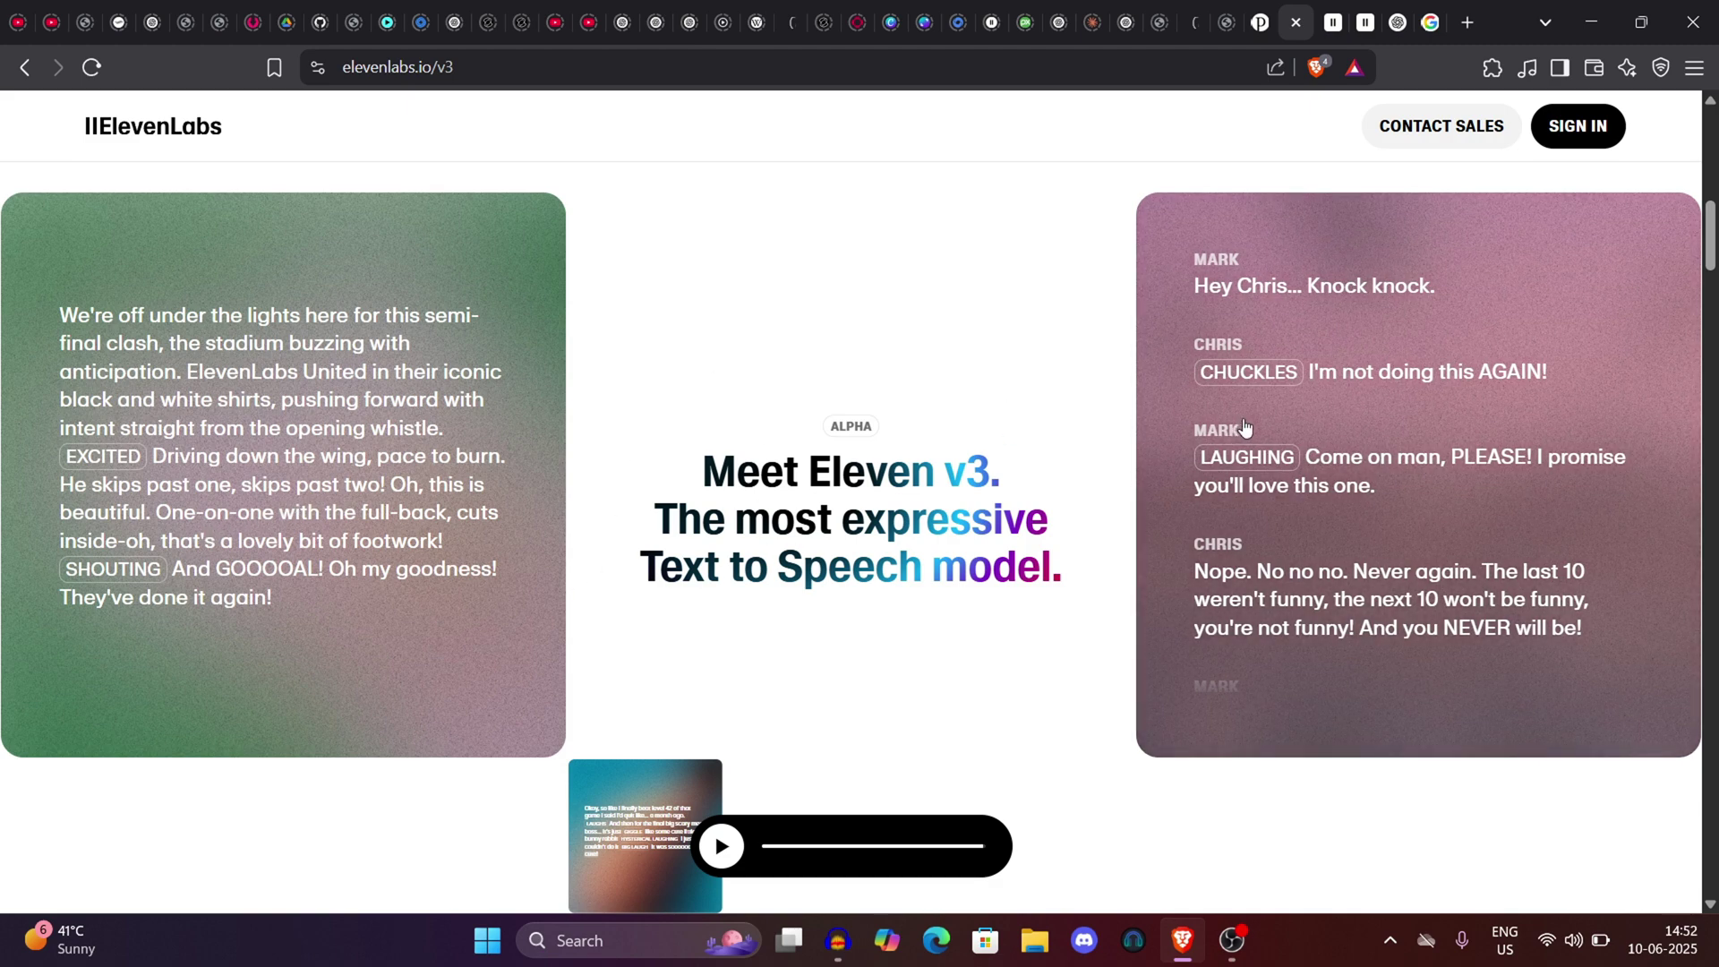
Step: Play the two-speaker knock-knock joke sample and highlight its opening lines with the CHUCKLES and LAUGHING tags
{"action": "left_click", "coordinate": [1244, 427]}
{"action": "left_click", "coordinate": [1243, 427]}
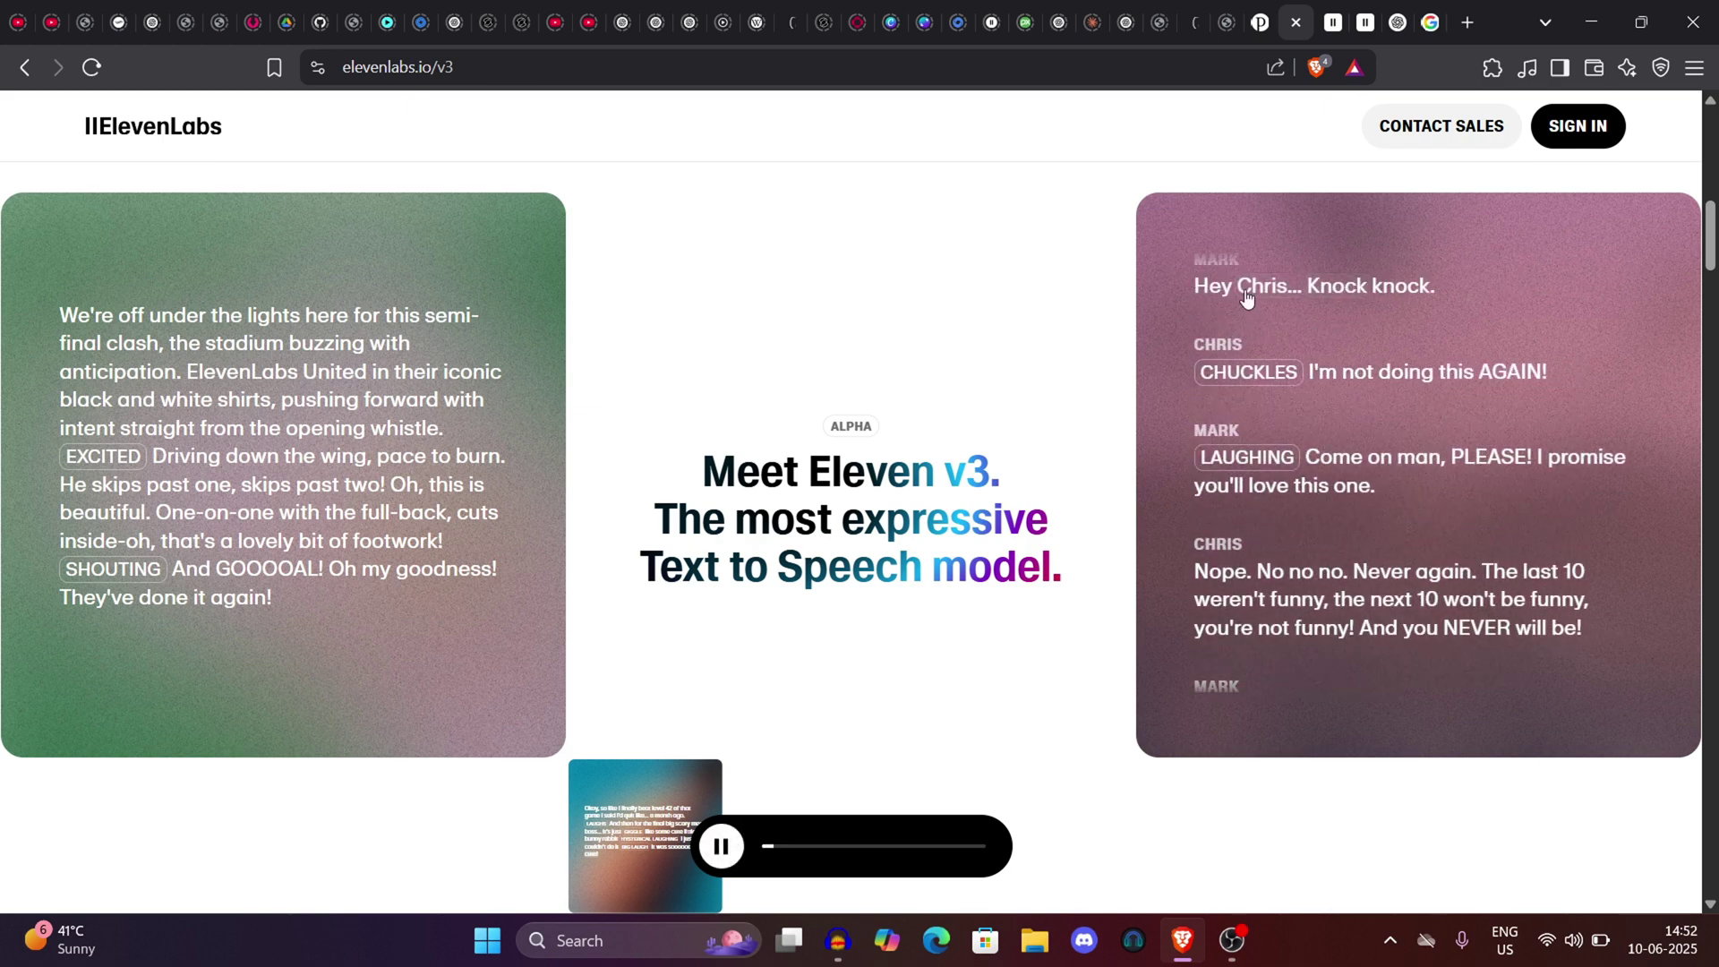
{"action": "left_click_drag", "start_coordinate": [1191, 258], "coordinate": [1533, 486]}
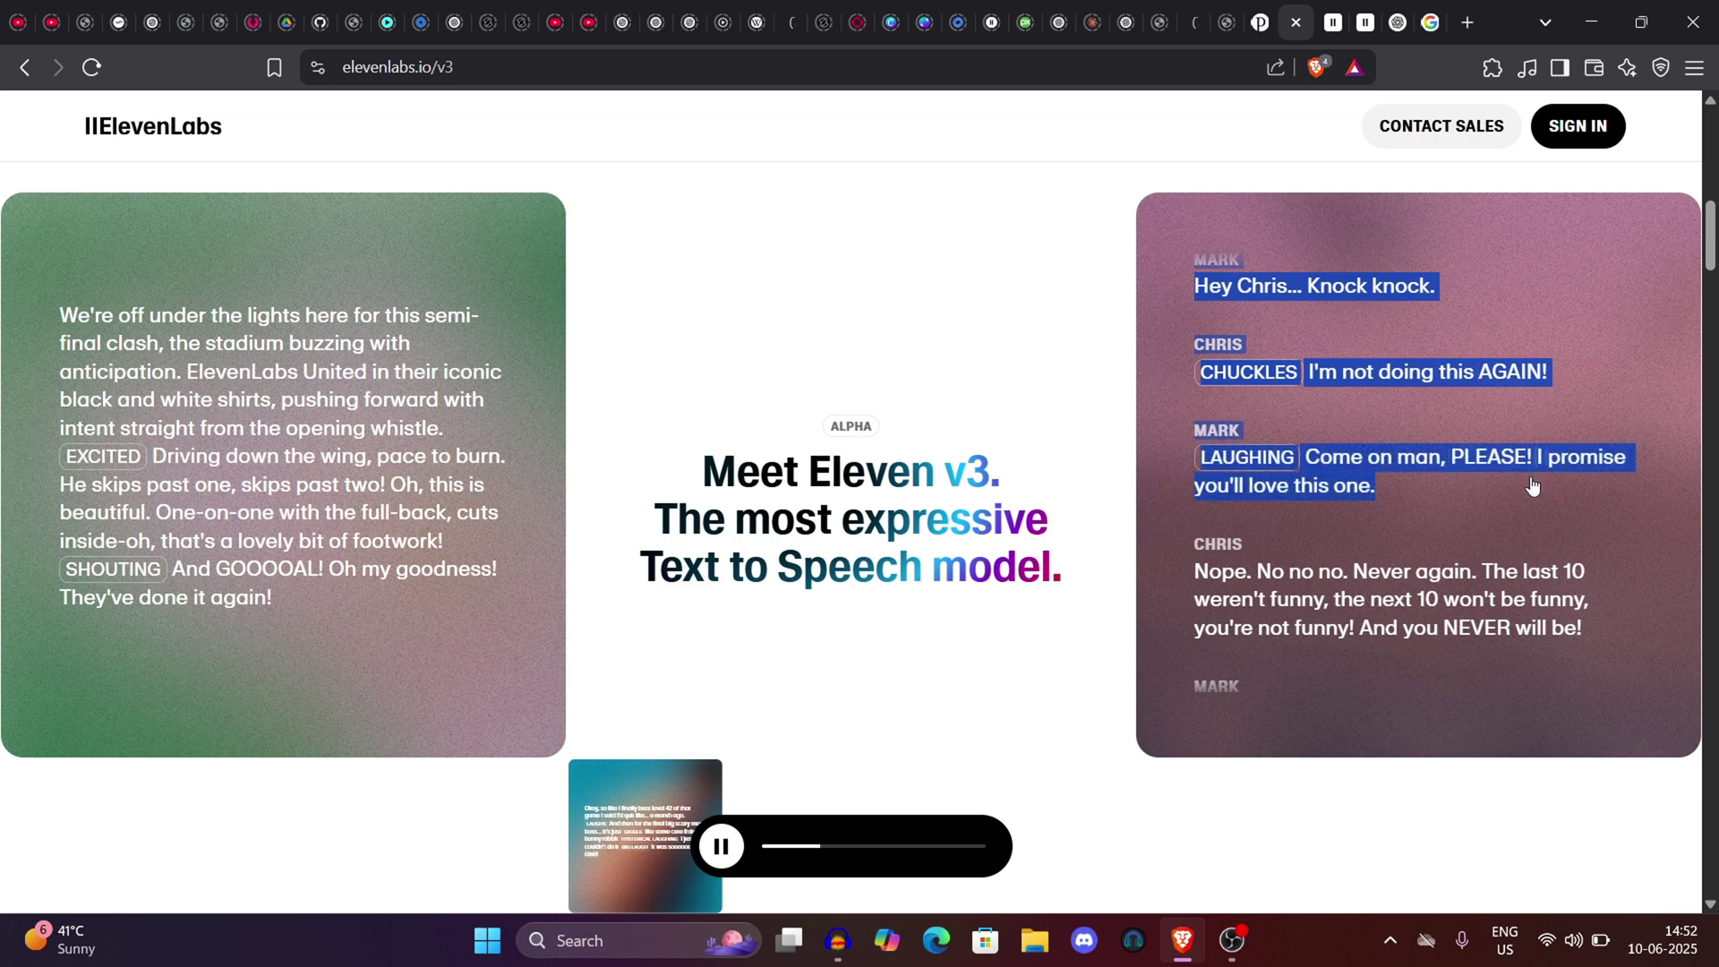
{"action": "left_click_drag", "start_coordinate": [1532, 486], "coordinate": [1599, 576]}
{"action": "left_click", "coordinate": [1599, 575]}
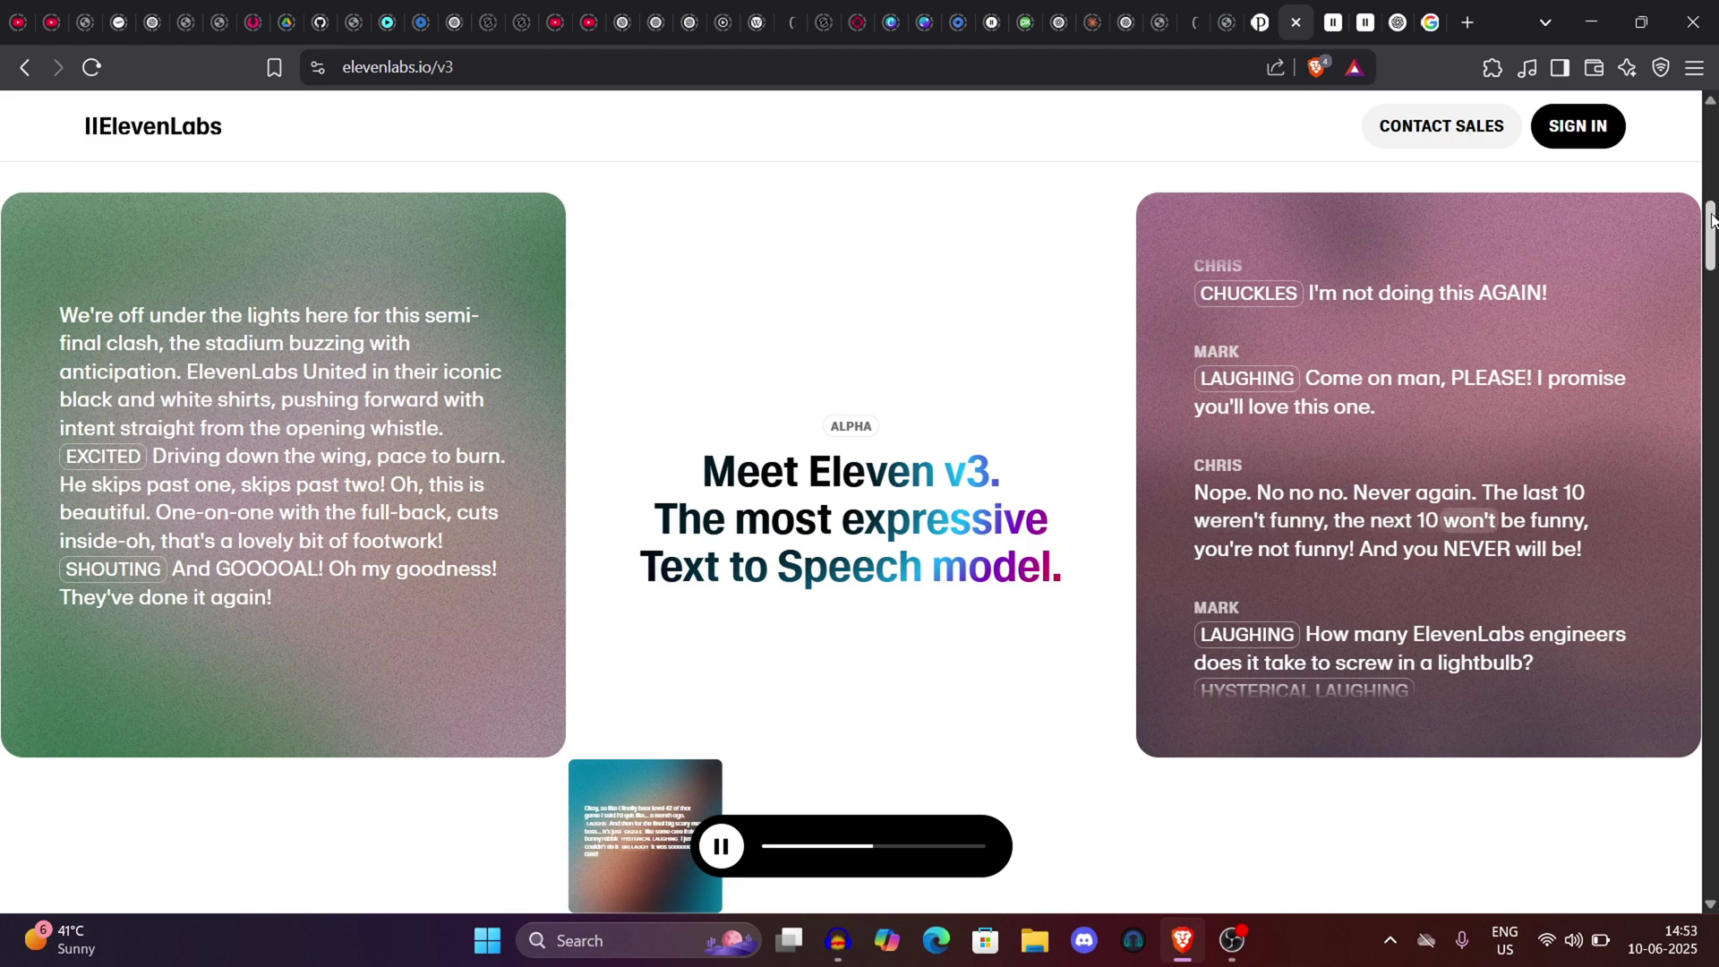
Step: Examine the emotion tags in the knock-knock joke script up close, and pause and restart the sample's playback
{"action": "scroll", "coordinate": [1711, 221], "scroll_direction": "up", "scroll_amount": 1, "text": "ctrl"}
{"action": "scroll", "coordinate": [1711, 221], "scroll_direction": "up", "scroll_amount": 2, "text": "ctrl"}
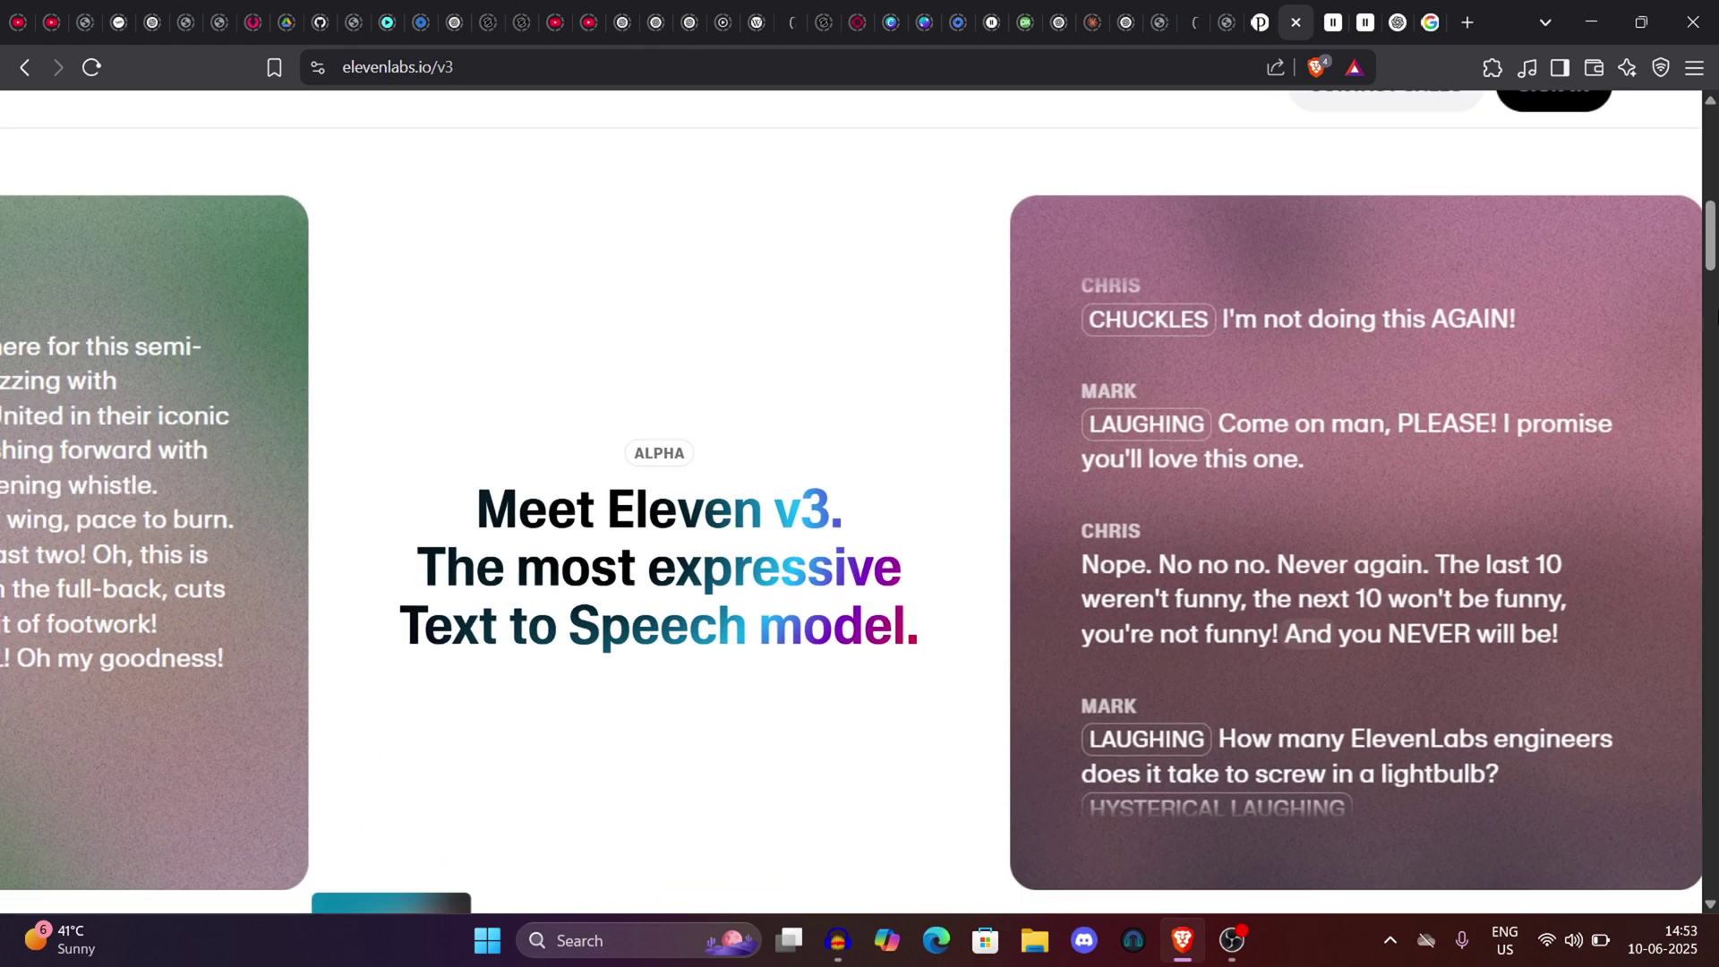
{"action": "scroll", "coordinate": [1711, 221], "scroll_direction": "down", "scroll_amount": 2, "text": "ctrl"}
{"action": "scroll", "coordinate": [1711, 221], "scroll_direction": "up", "scroll_amount": 3, "text": "ctrl"}
{"action": "scroll", "coordinate": [1710, 221], "scroll_direction": "down", "scroll_amount": 2}
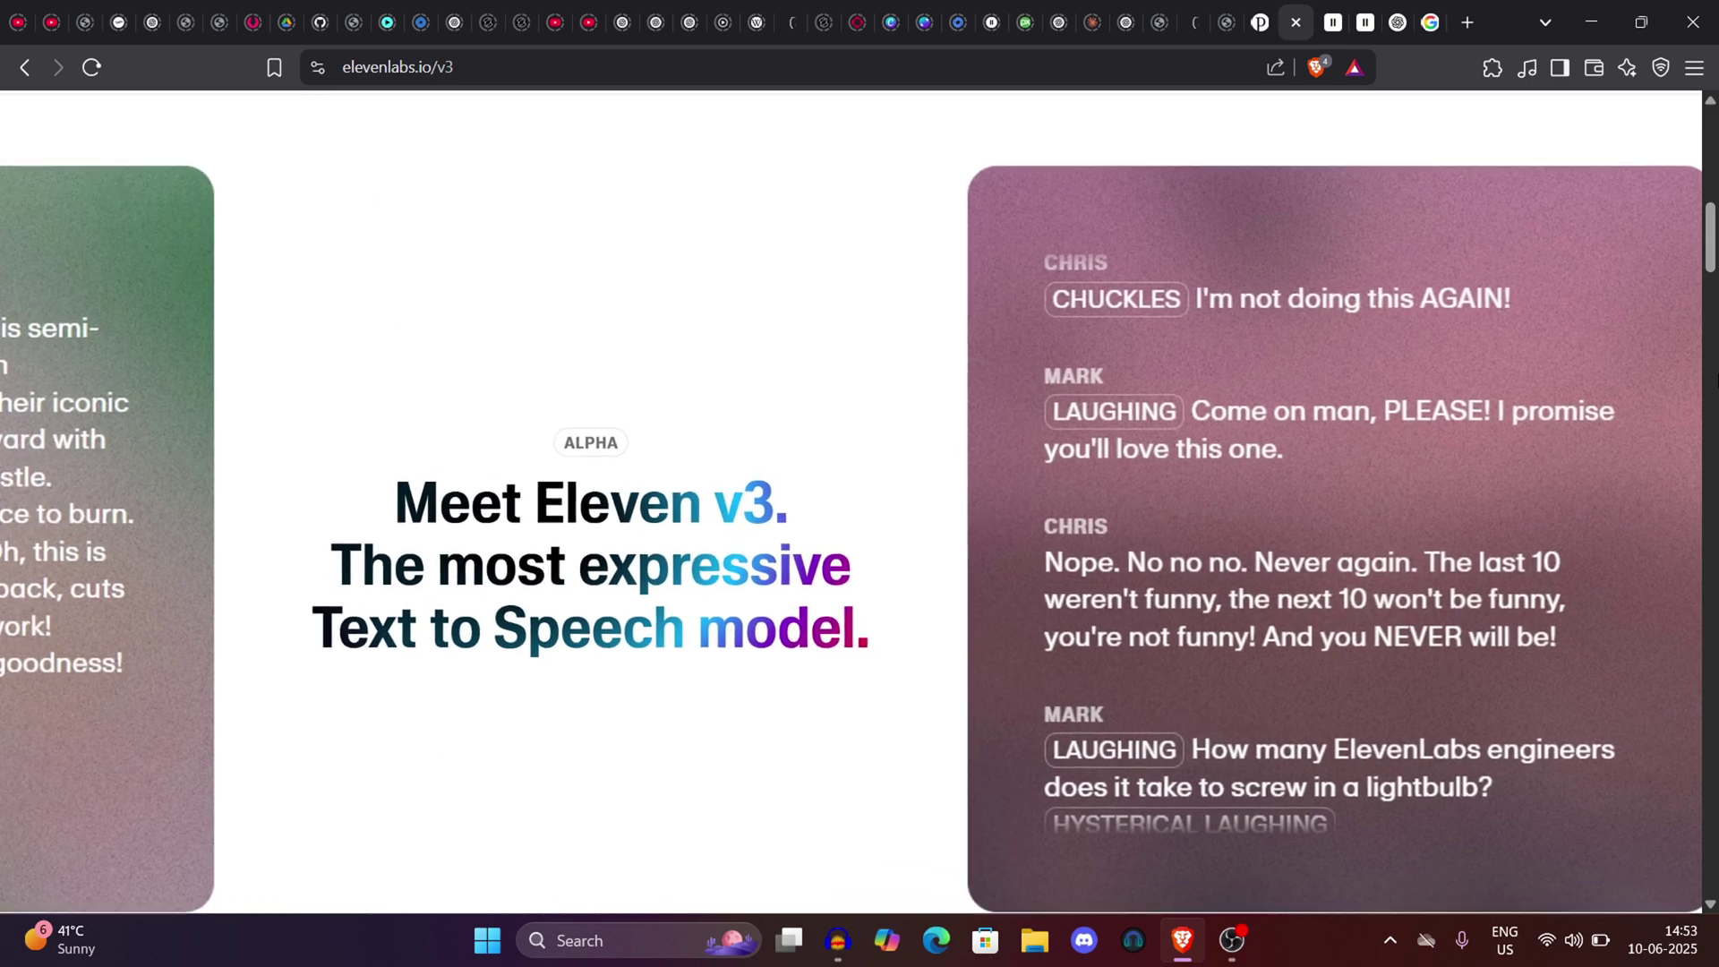
{"action": "scroll", "coordinate": [1711, 221], "scroll_direction": "up", "scroll_amount": 1}
{"action": "scroll", "coordinate": [1711, 221], "scroll_direction": "down", "scroll_amount": 3, "text": "ctrl"}
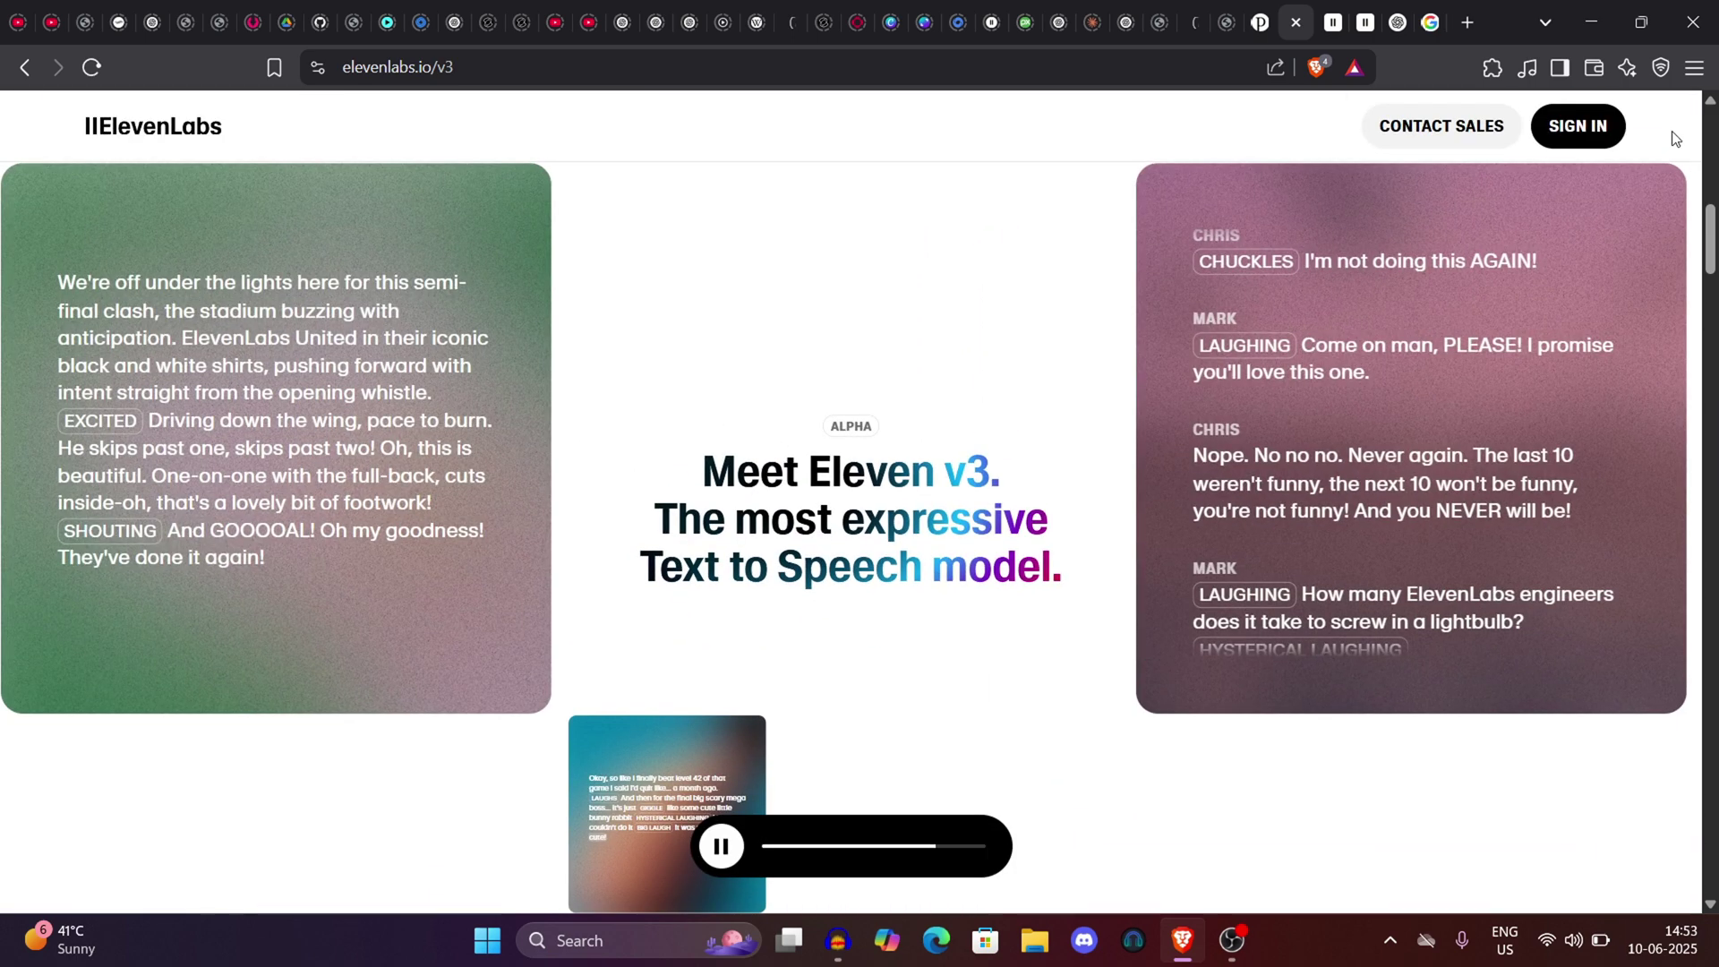
{"action": "left_click", "coordinate": [719, 855]}
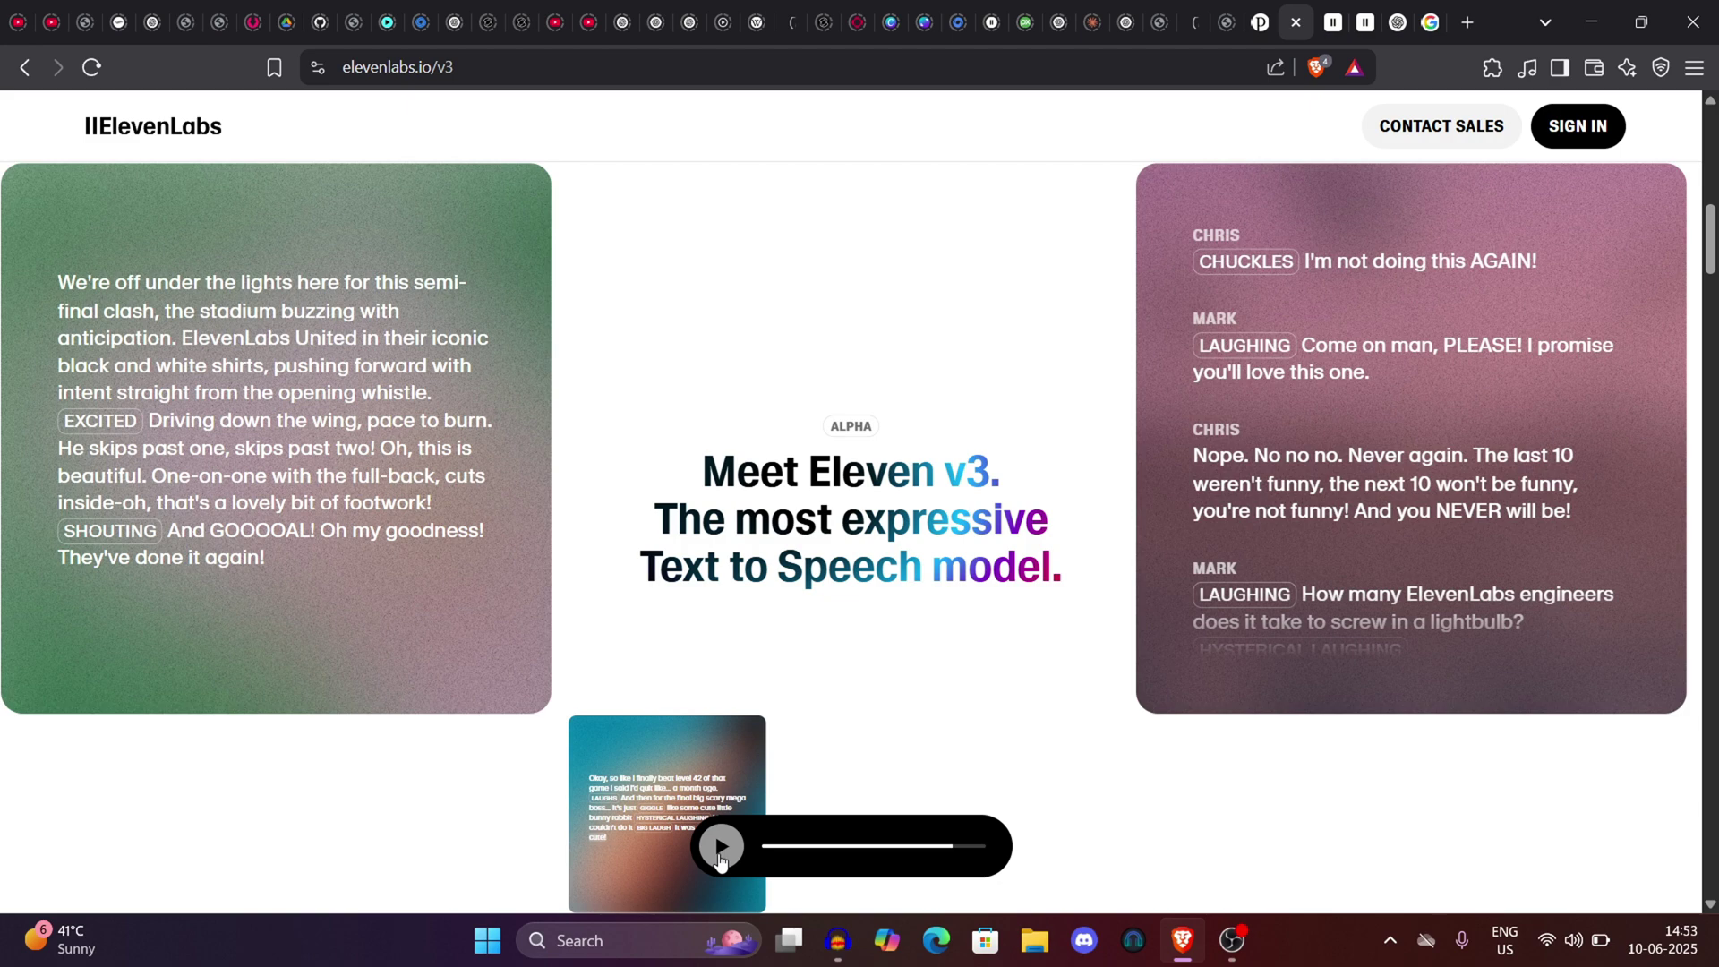
{"action": "left_click", "coordinate": [721, 848]}
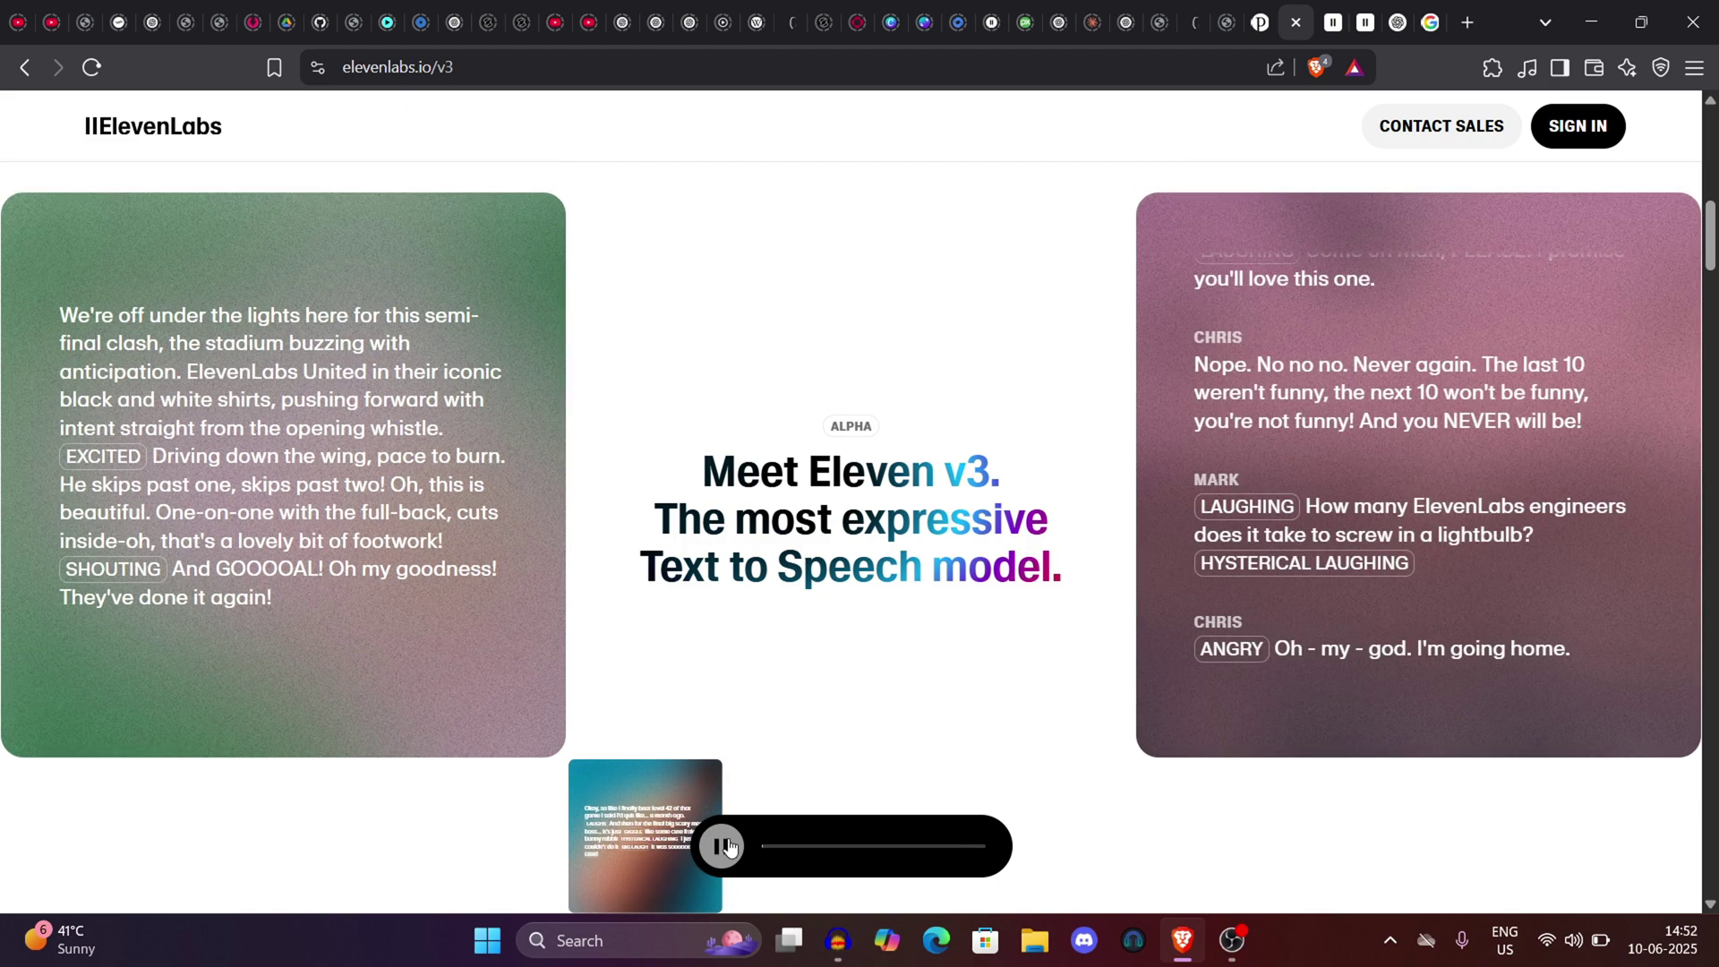
{"action": "left_click_drag", "start_coordinate": [1193, 276], "coordinate": [1600, 576]}
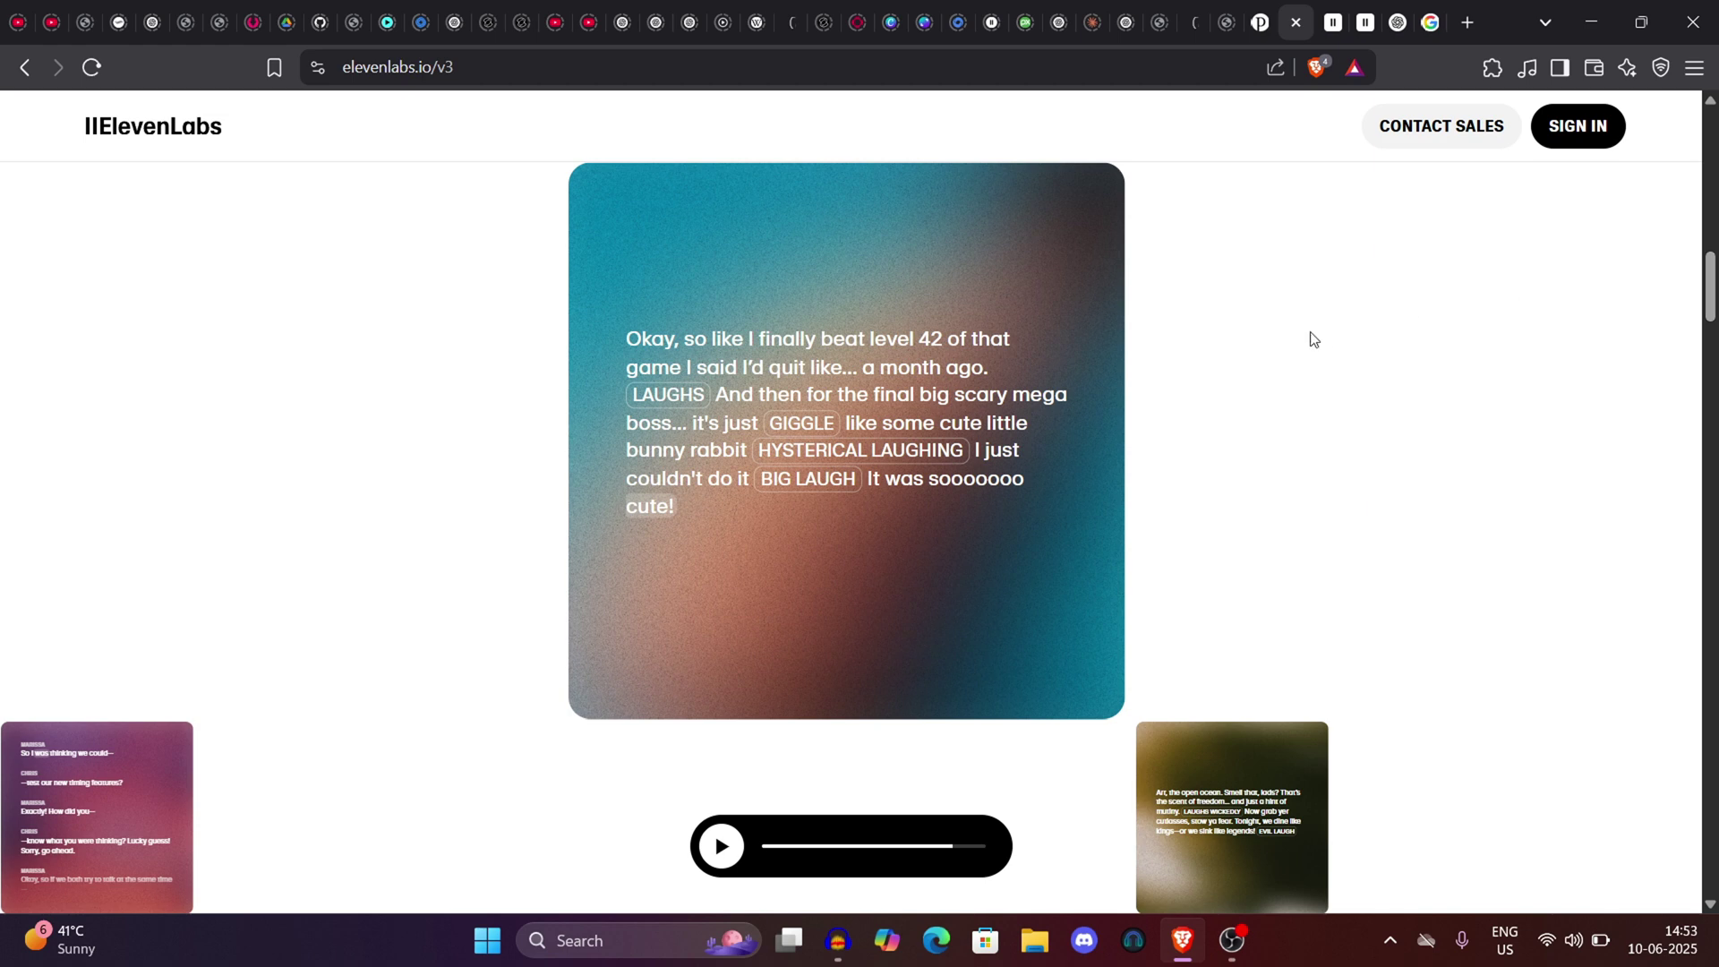
Step: Play the "level 42" gaming story sample and read its LAUGHS, GIGGLE, HYSTERICAL LAUGHING and BIG LAUGH tags
{"action": "left_click", "coordinate": [955, 567]}
{"action": "scroll", "coordinate": [956, 563], "scroll_direction": "down", "scroll_amount": 3}
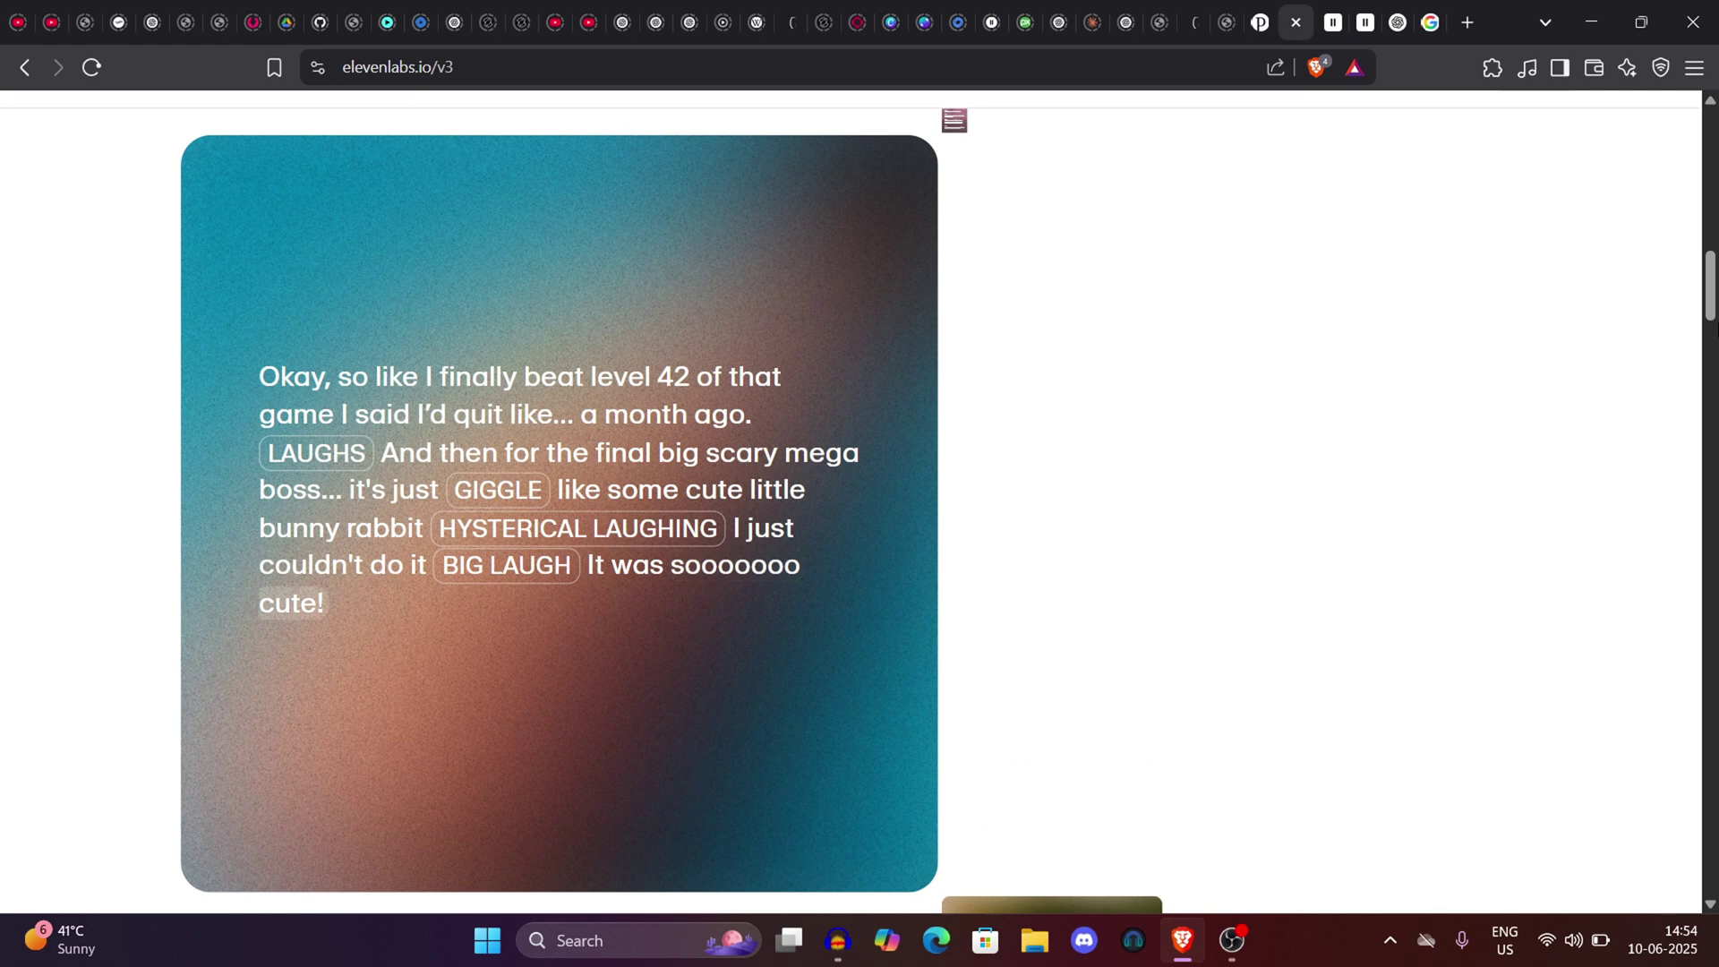
{"action": "scroll", "coordinate": [1055, 576], "scroll_direction": "down", "scroll_amount": 2}
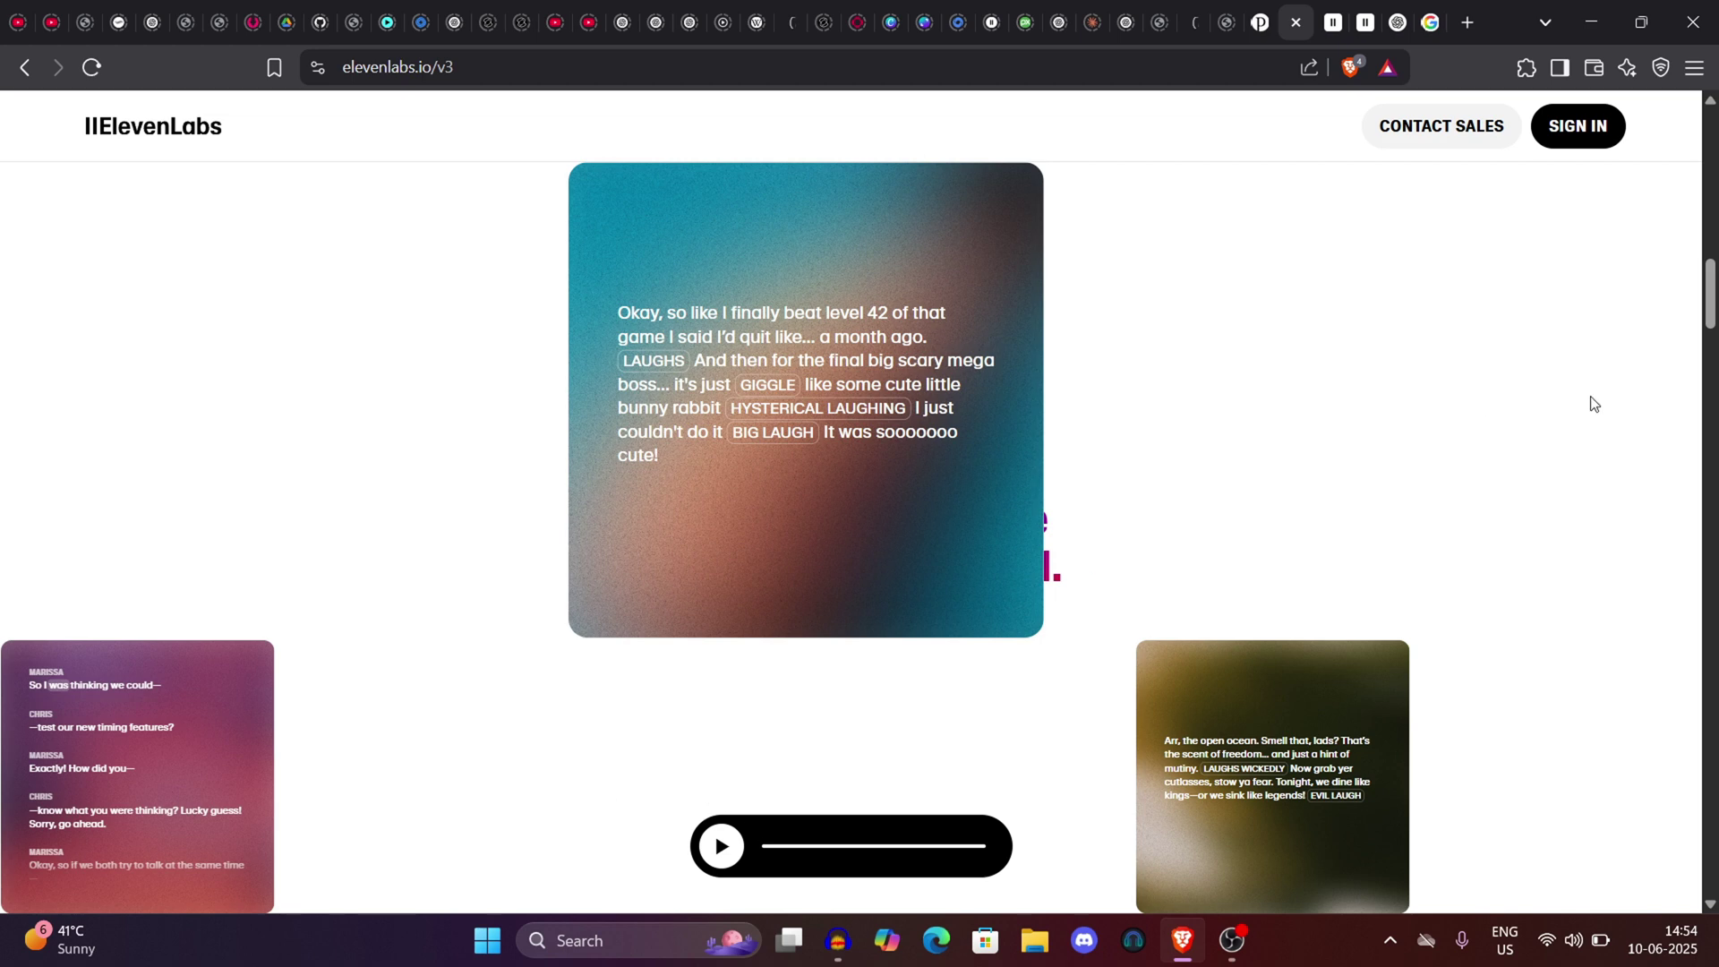
Step: Play the interrupting two-speaker timing dialogue and the pirate sample, and pause the pirate sample near its end
{"action": "left_click_drag", "start_coordinate": [1713, 289], "coordinate": [1713, 326]}
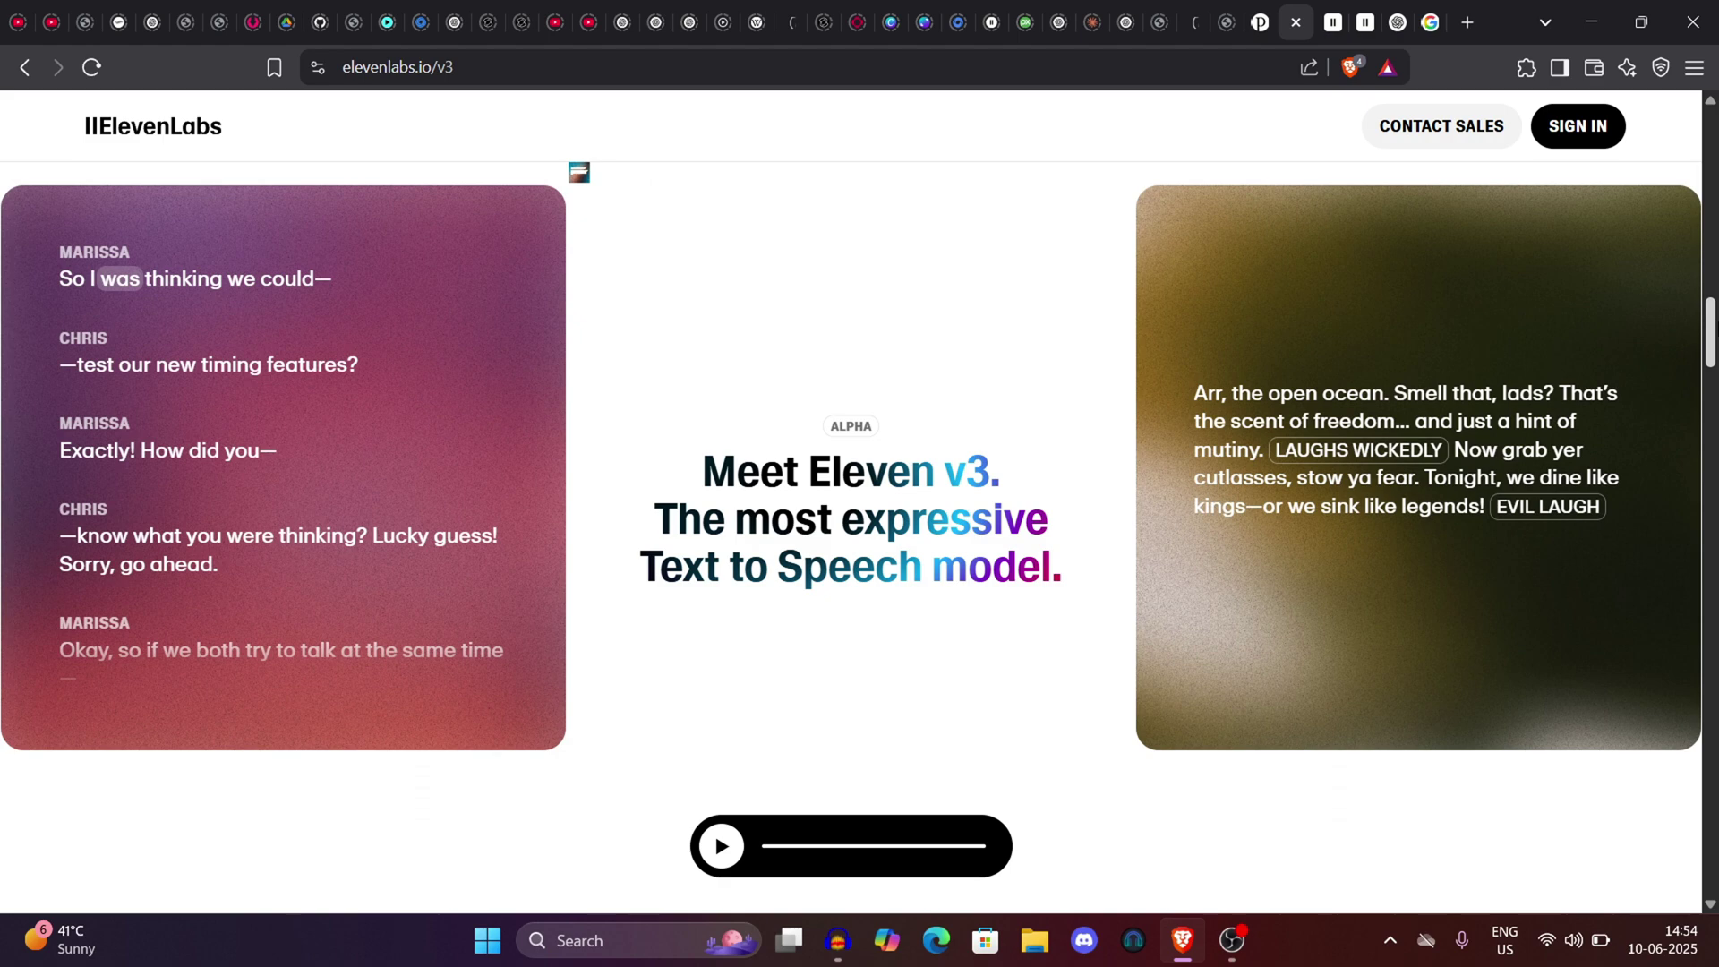
{"action": "left_click", "coordinate": [437, 472]}
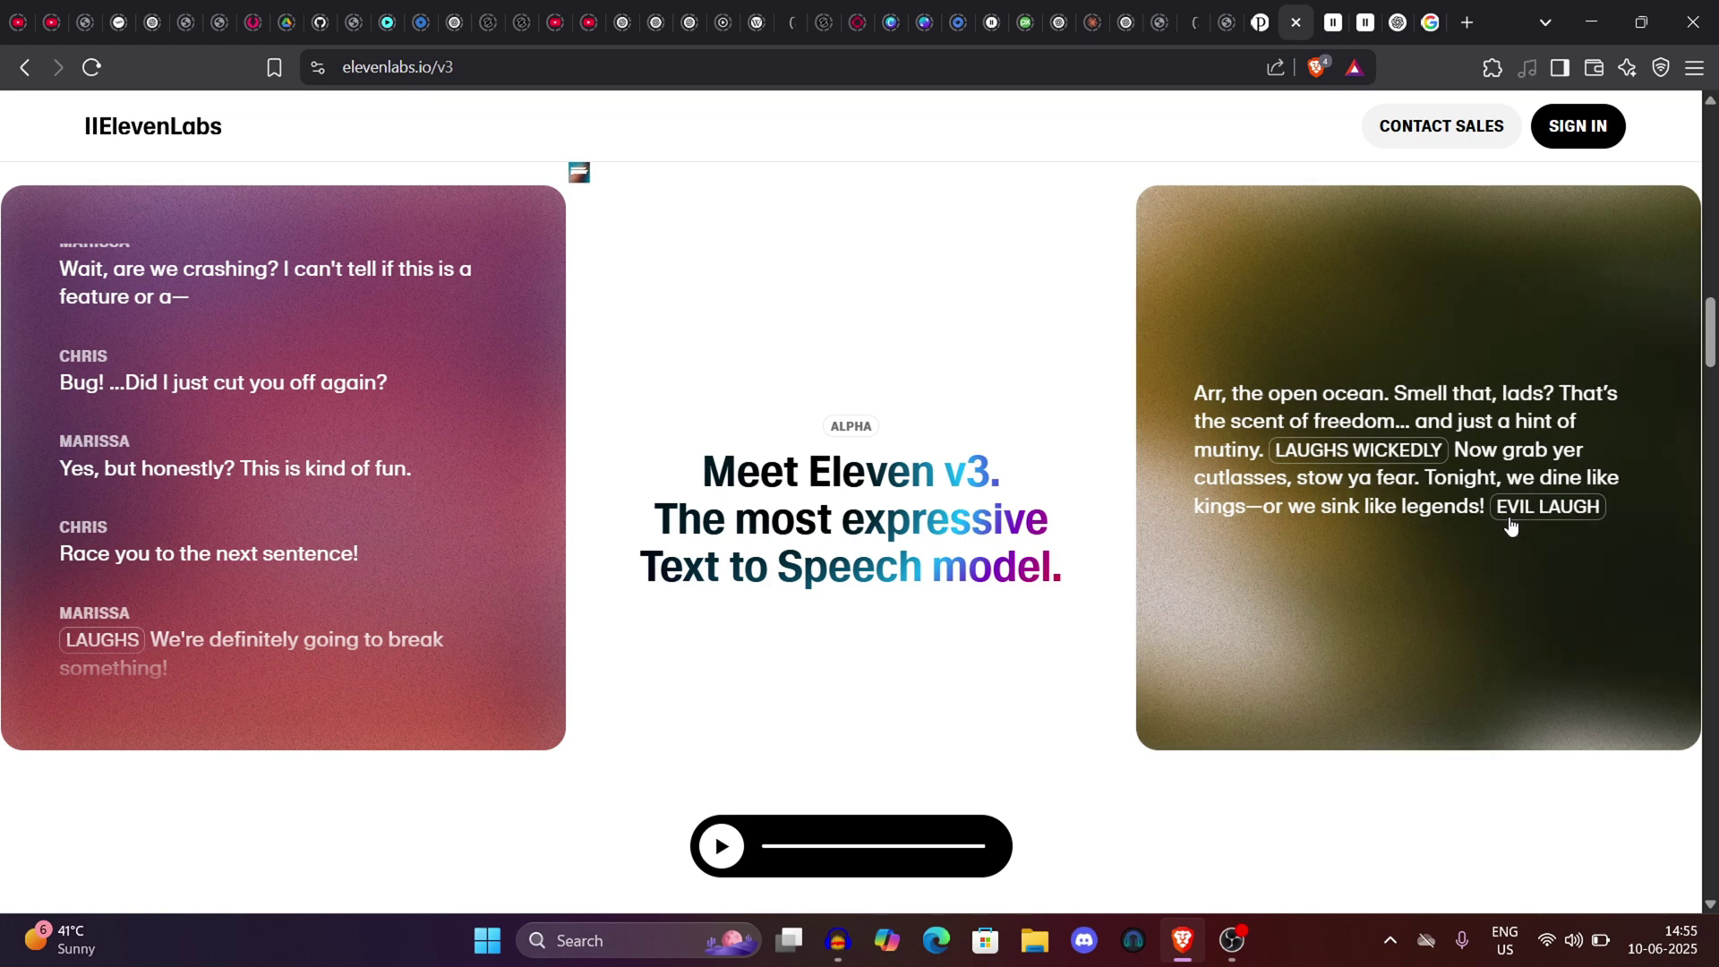
{"action": "left_click", "coordinate": [1510, 527]}
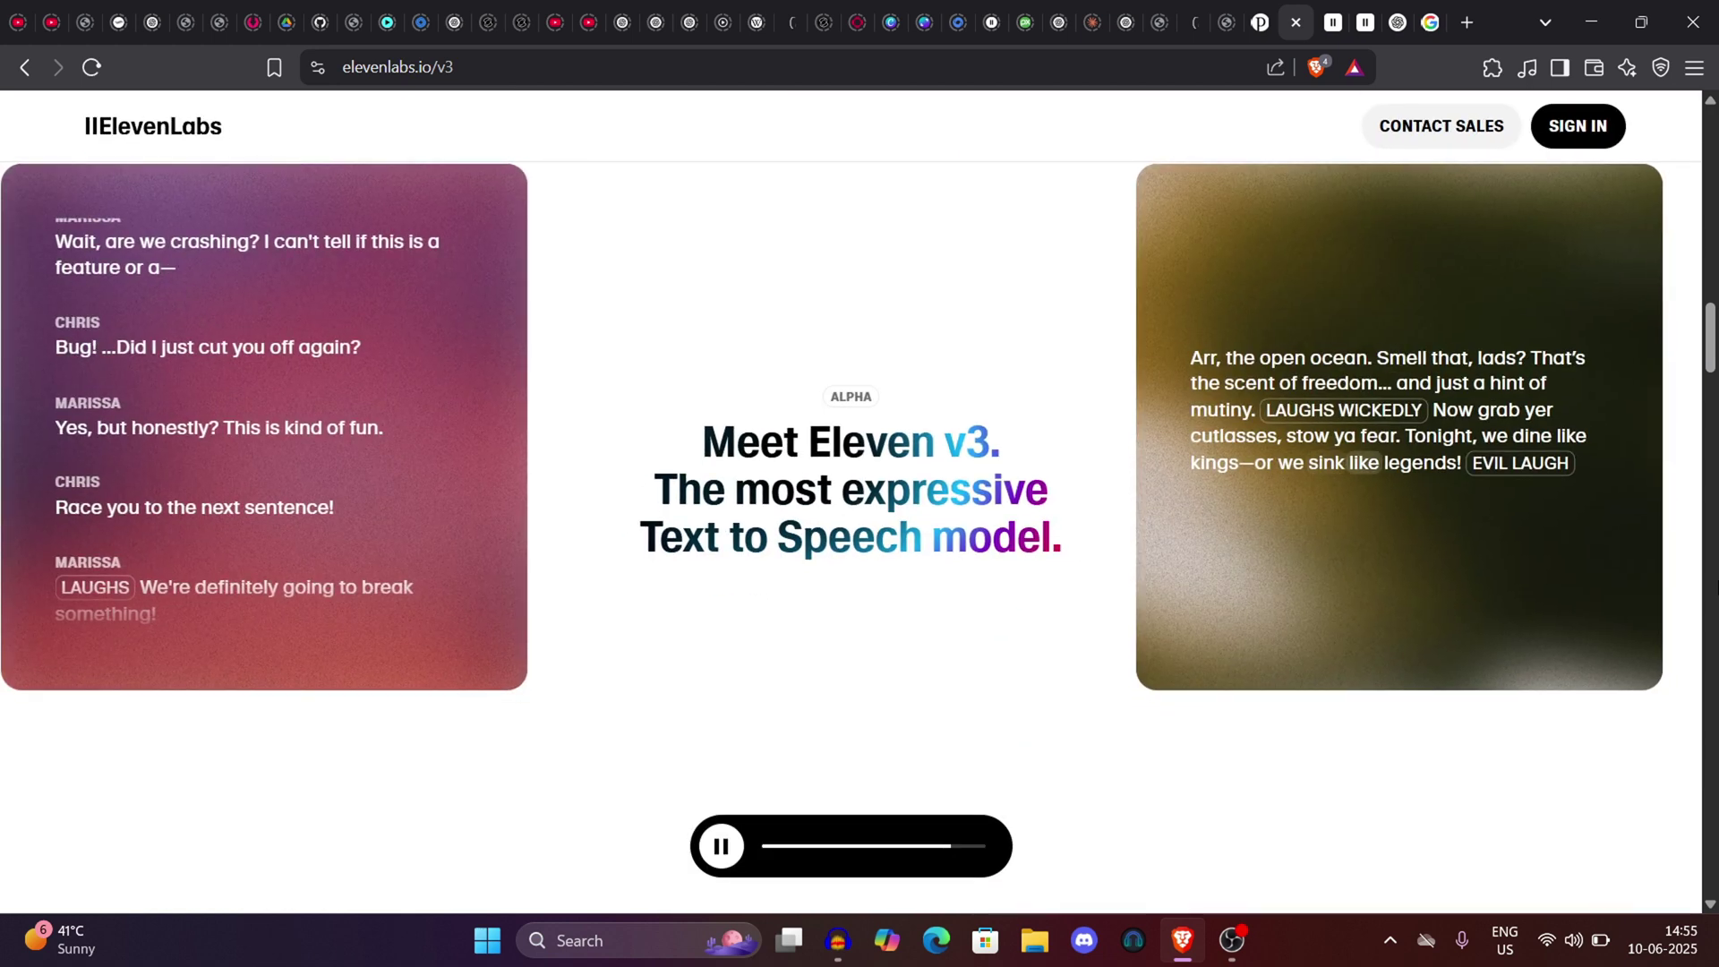
{"action": "left_click", "coordinate": [722, 848]}
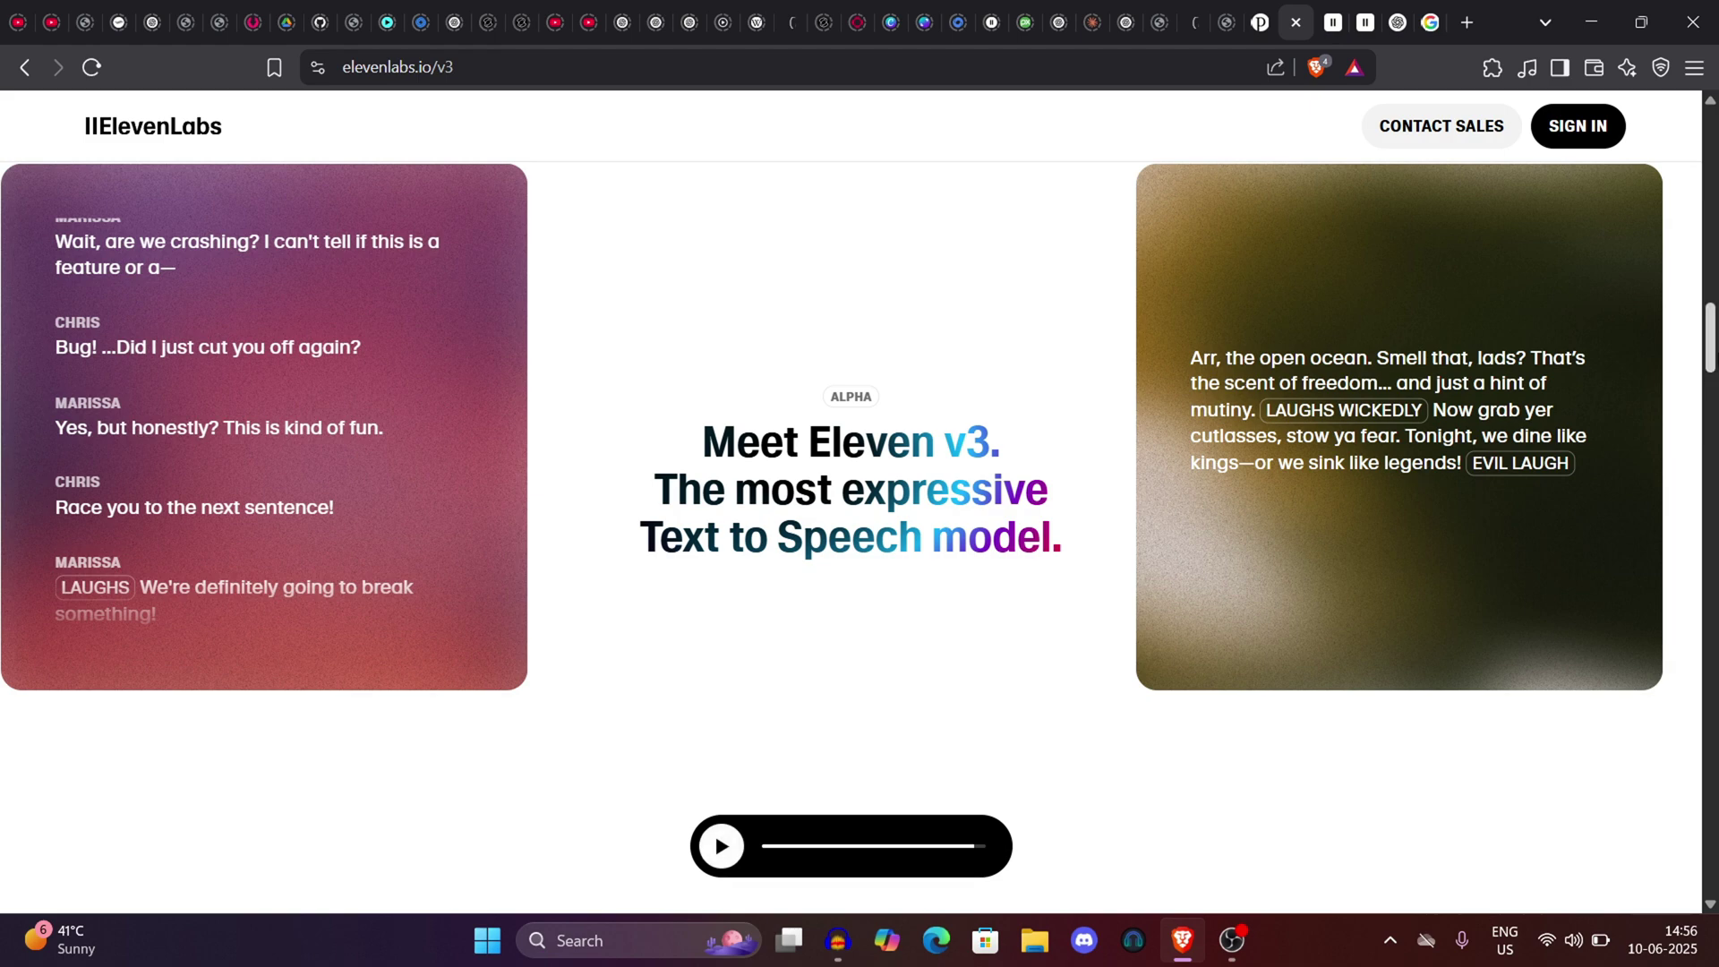
Step: Go to the interactive text-to-speech demo and play the Customer support tones example
{"action": "scroll", "coordinate": [851, 537], "scroll_direction": "down", "scroll_amount": 5}
{"action": "scroll", "coordinate": [851, 537], "scroll_direction": "down", "scroll_amount": 3}
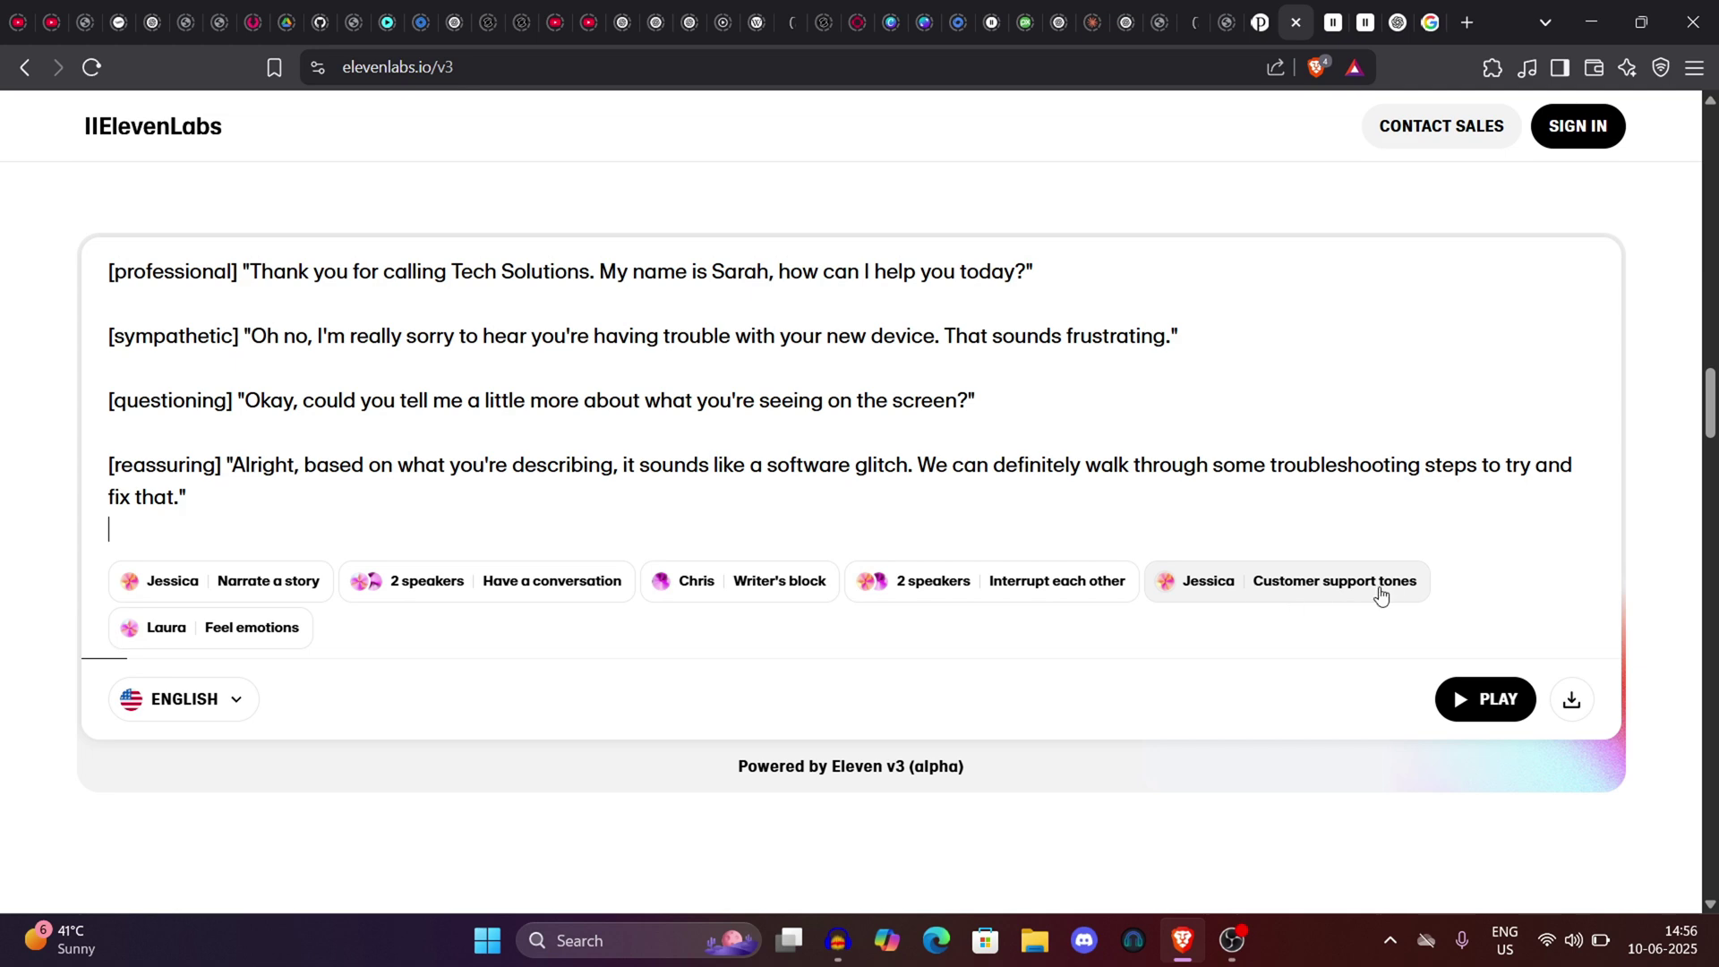
{"action": "scroll", "coordinate": [1380, 588], "scroll_direction": "up", "scroll_amount": 1}
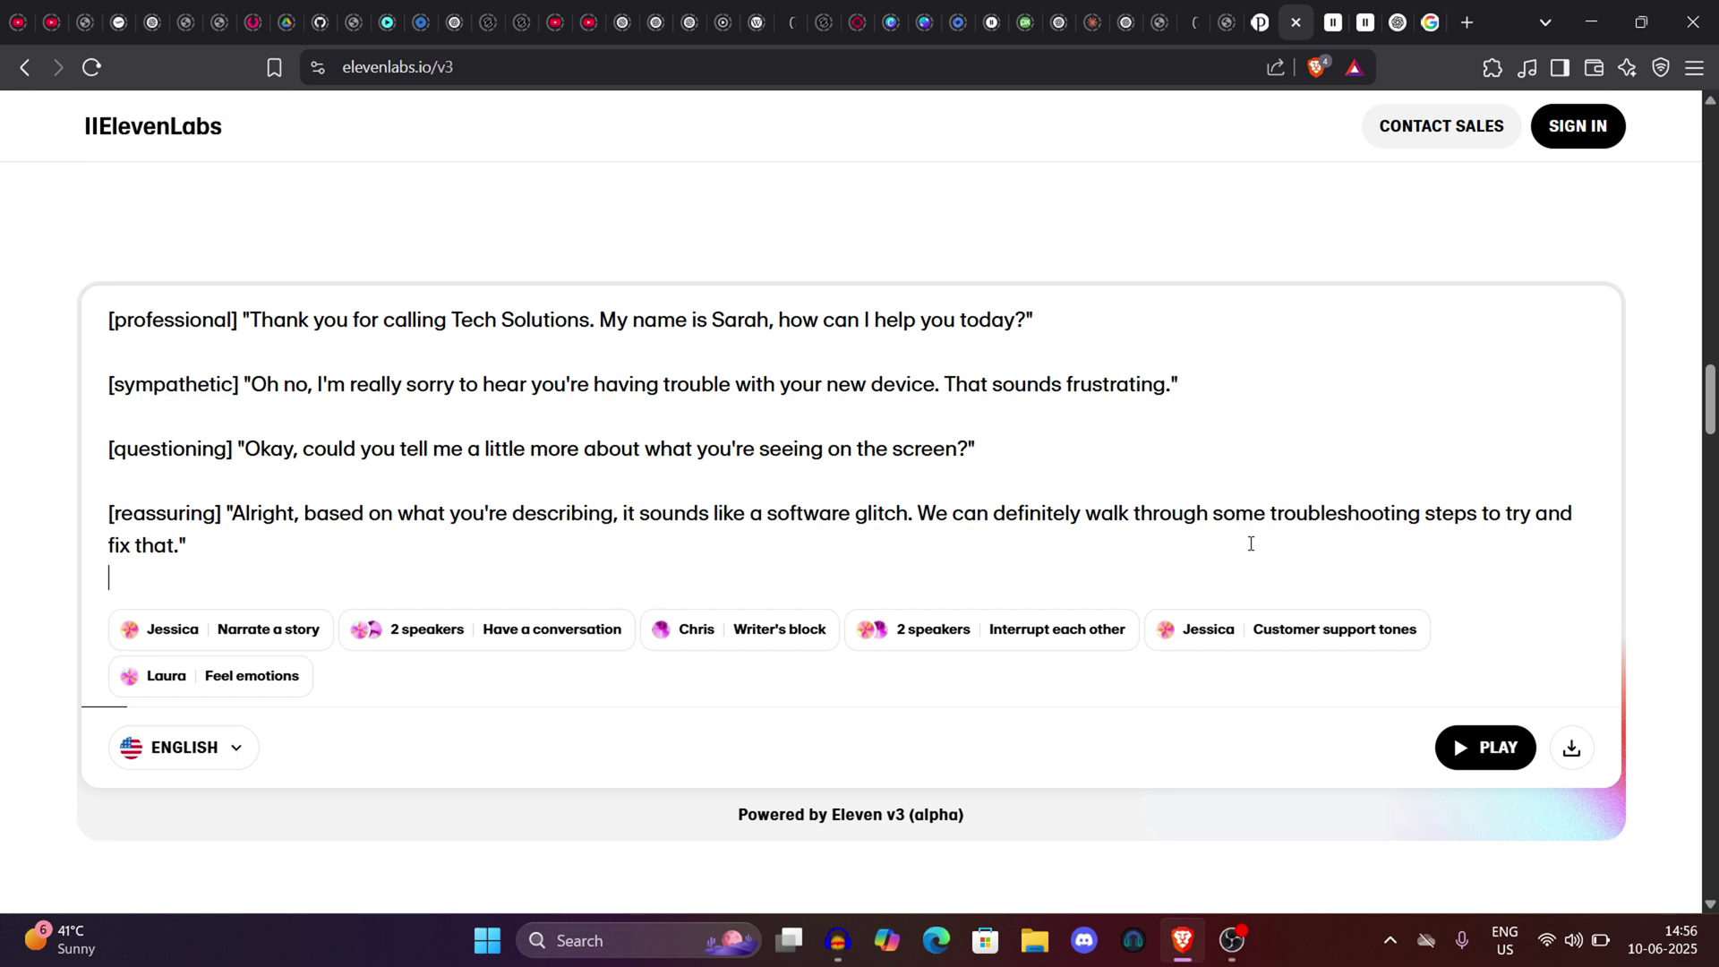
{"action": "left_click", "coordinate": [1315, 641]}
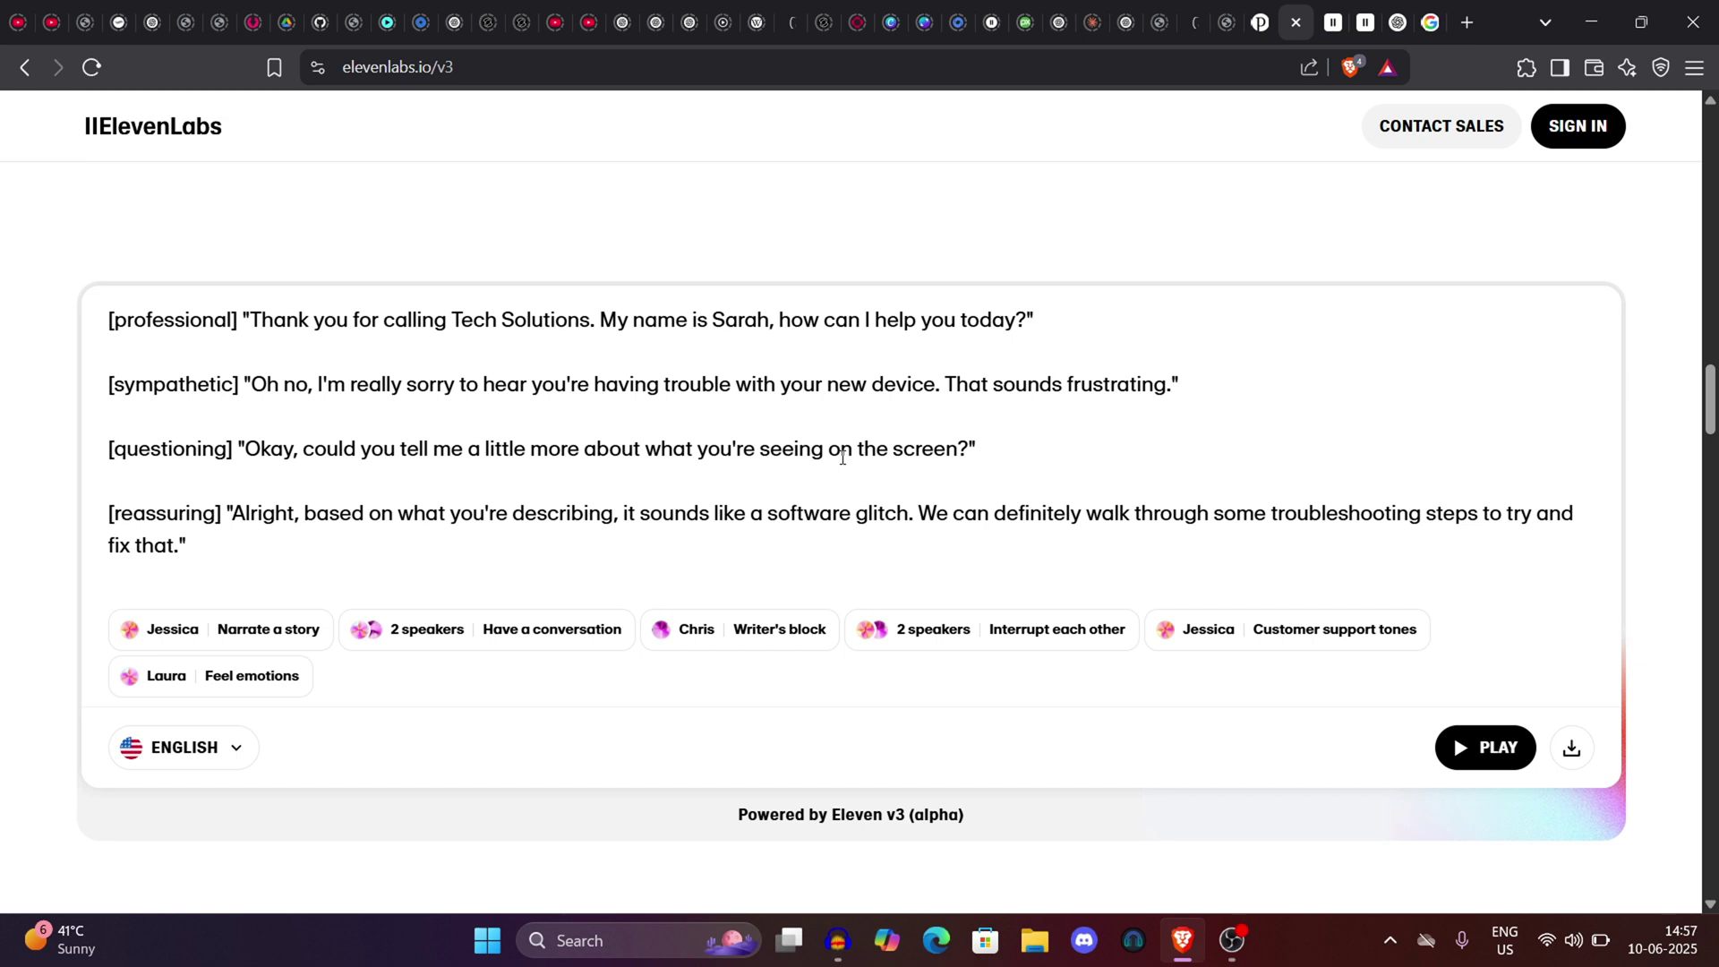
Step: Pause the Eldoria dragon narration in the interactive demo and play the Writer's block example
{"action": "scroll", "coordinate": [107, 318], "scroll_direction": "up", "scroll_amount": 2}
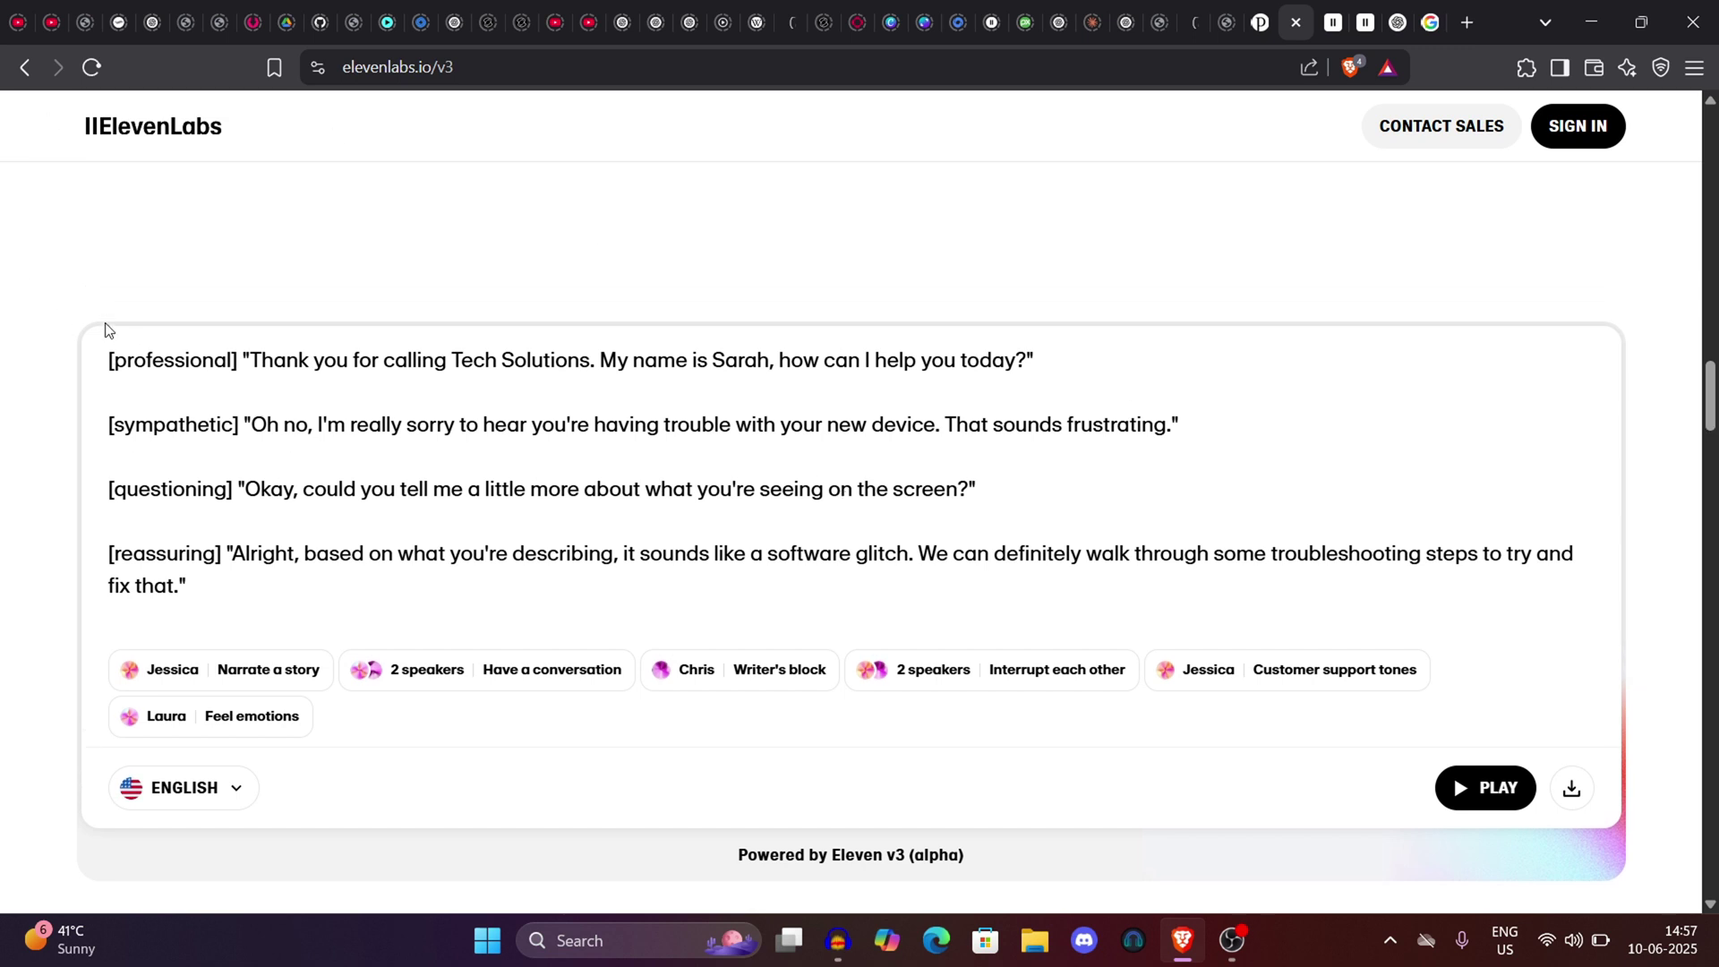
{"action": "scroll", "coordinate": [104, 329], "scroll_direction": "up", "scroll_amount": 3}
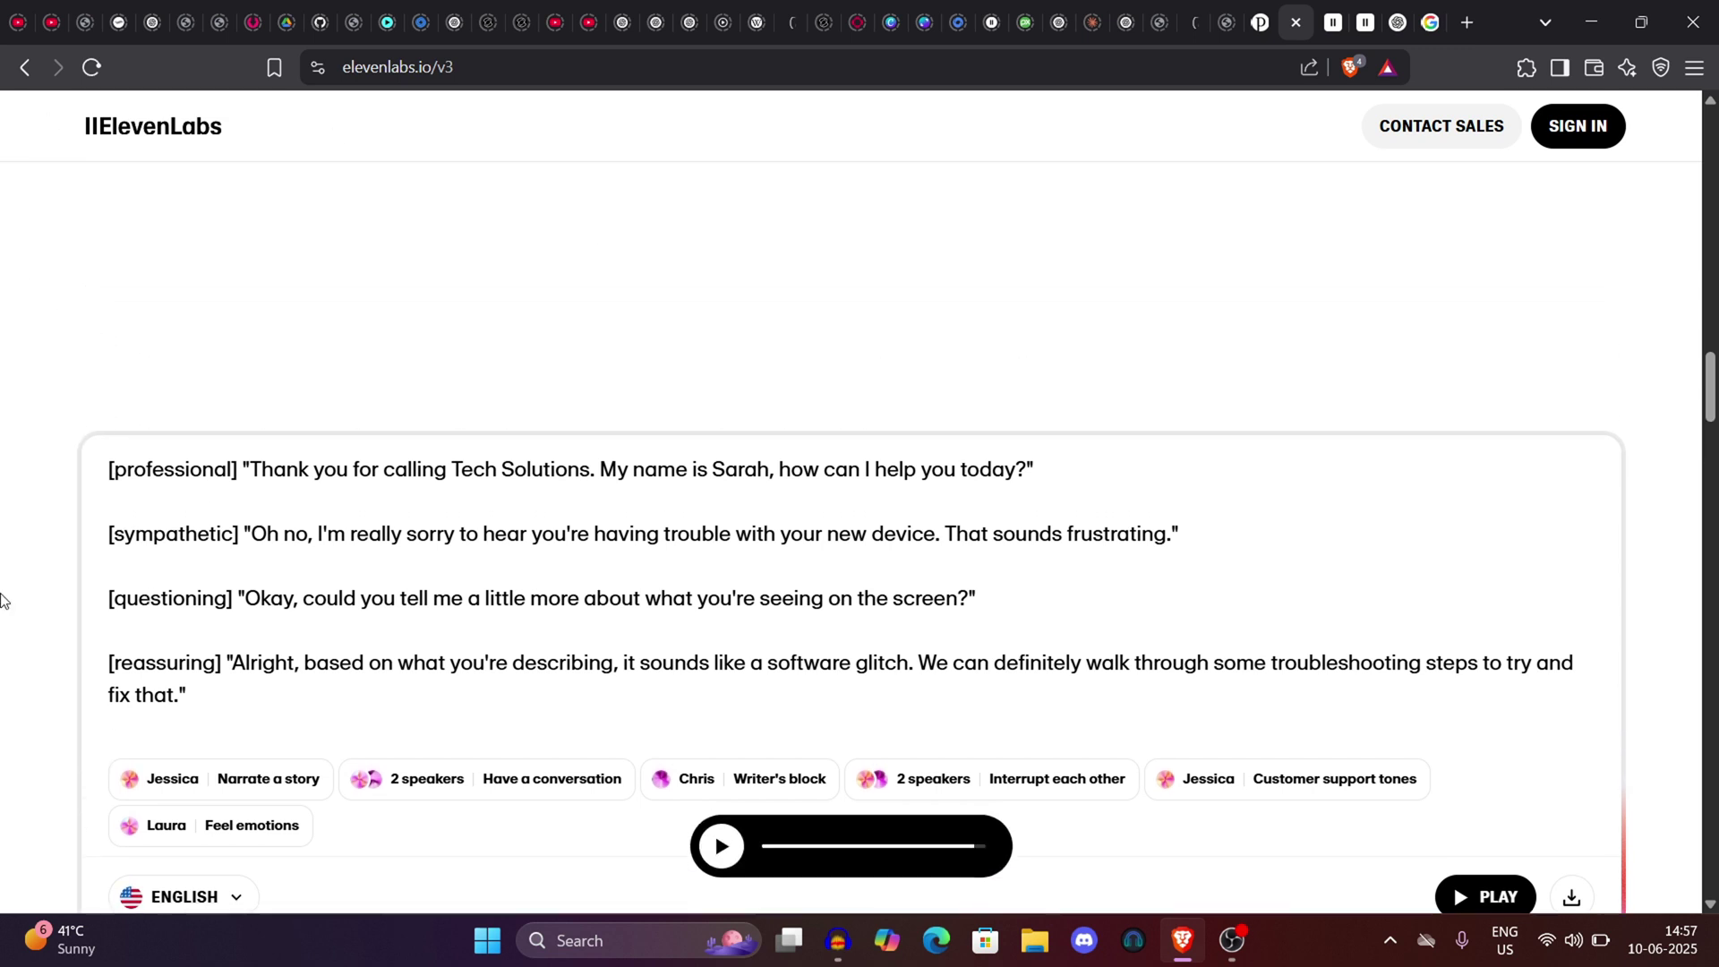
{"action": "scroll", "coordinate": [301, 426], "scroll_direction": "down", "scroll_amount": 2}
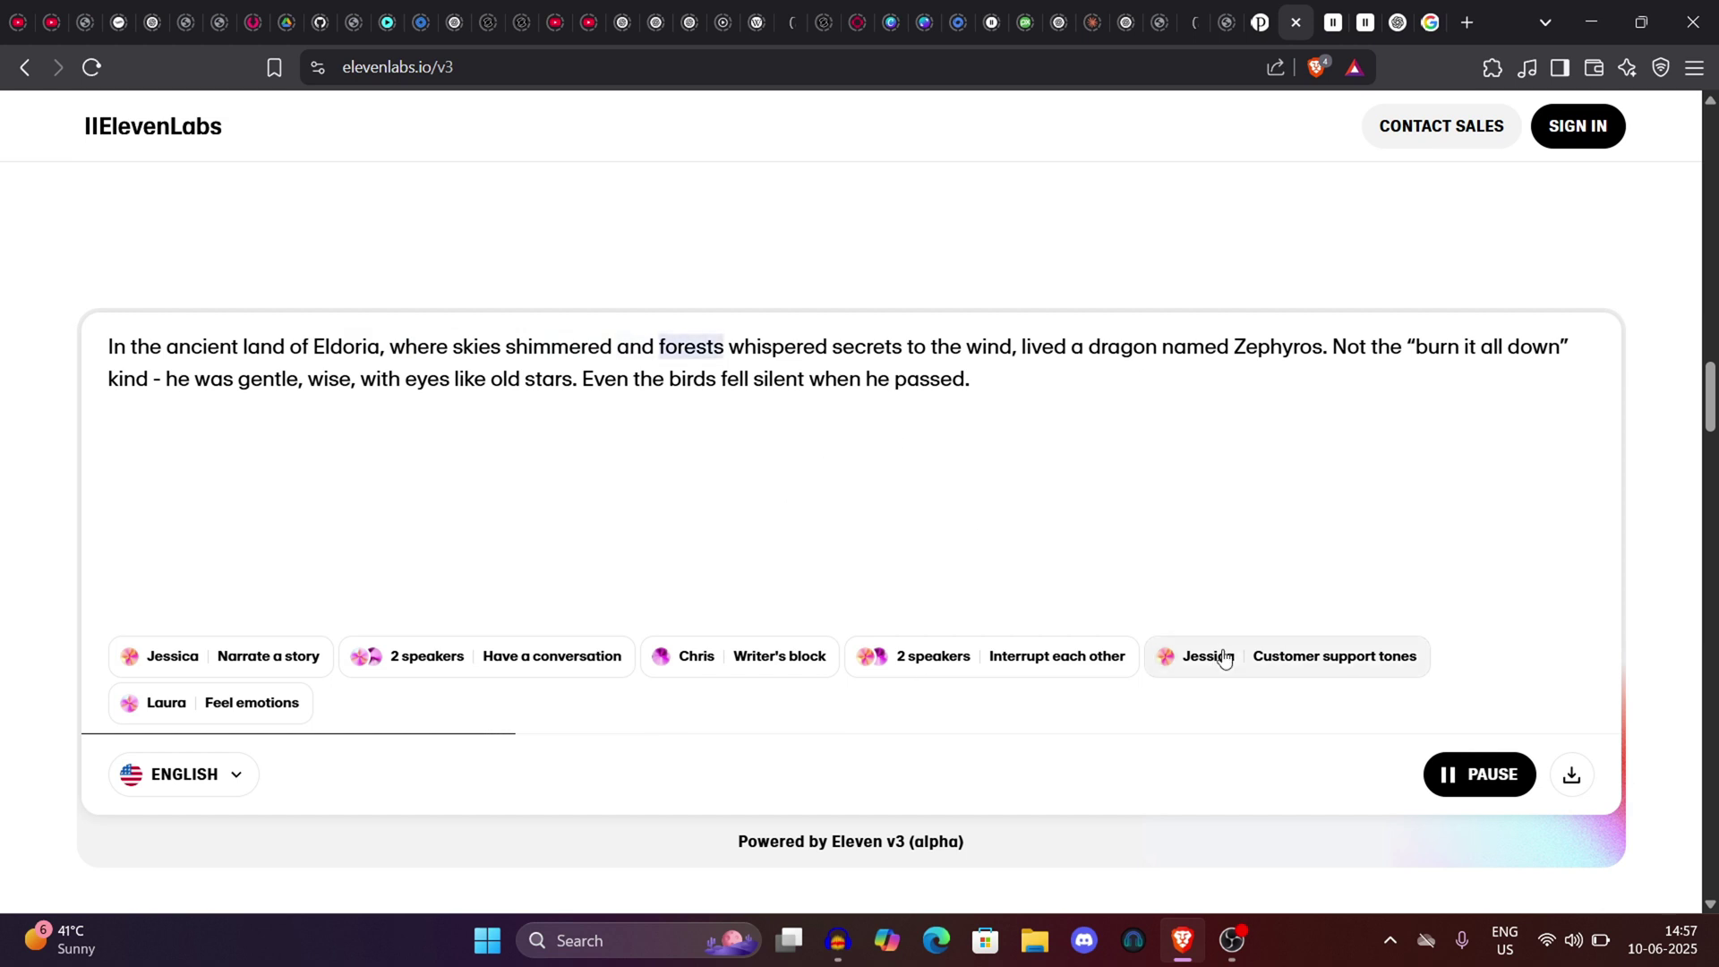
{"action": "left_click", "coordinate": [1484, 788]}
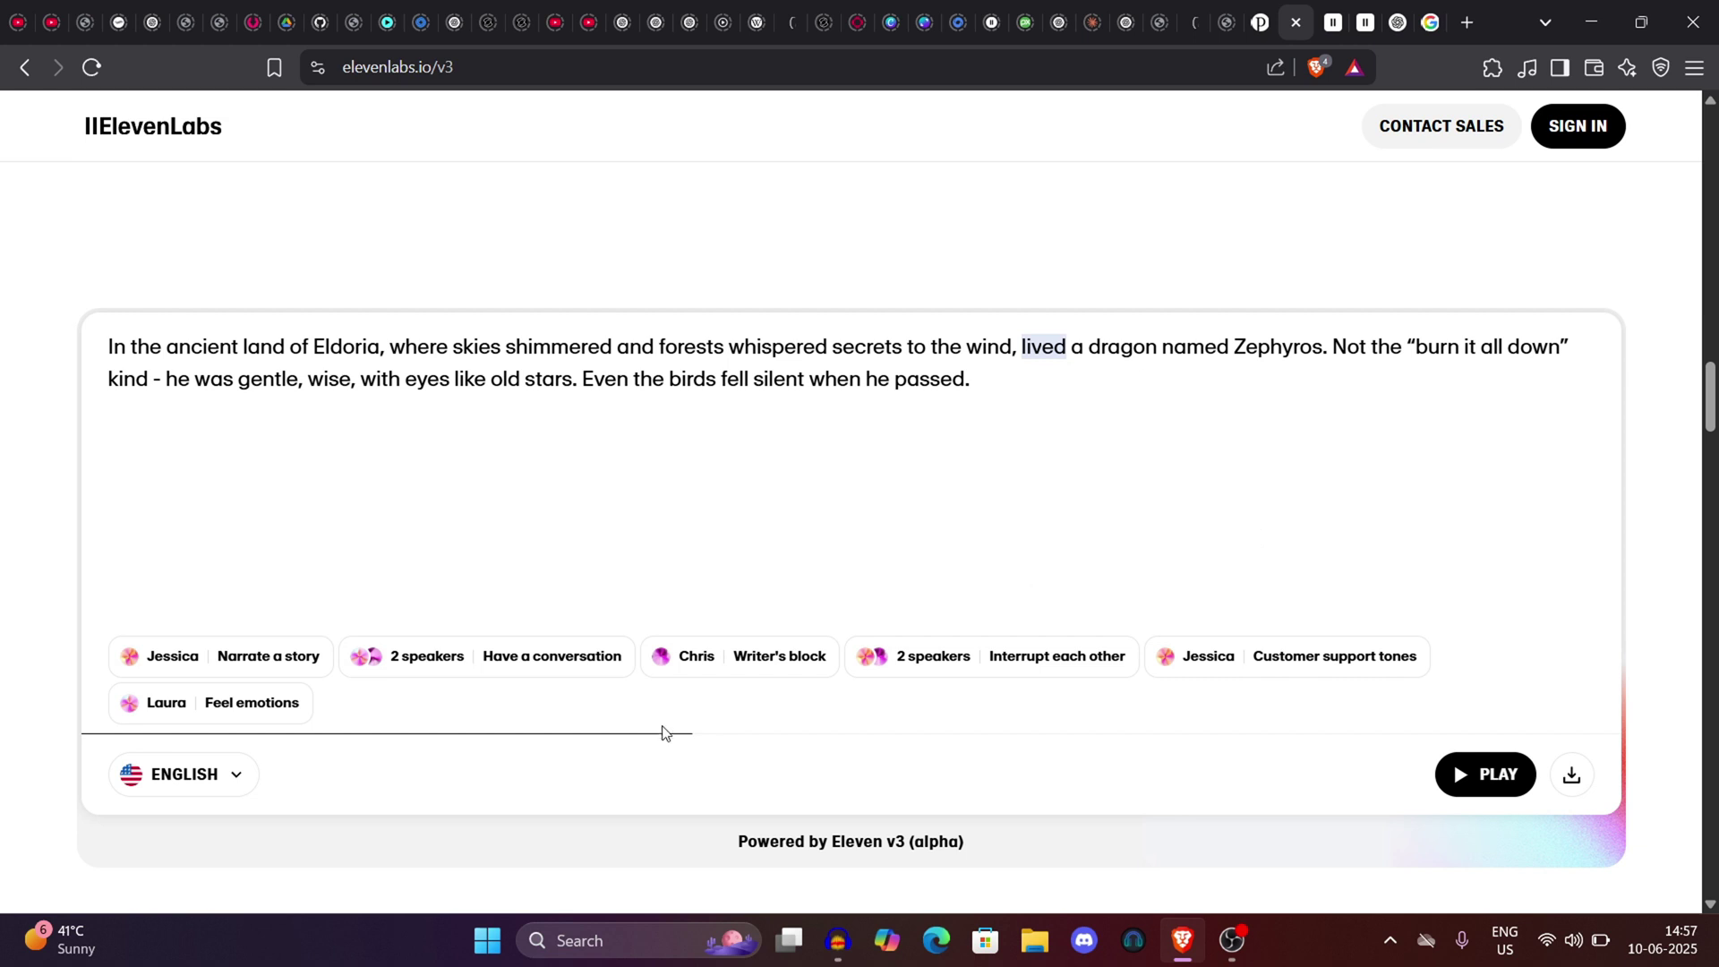
{"action": "left_click", "coordinate": [725, 663]}
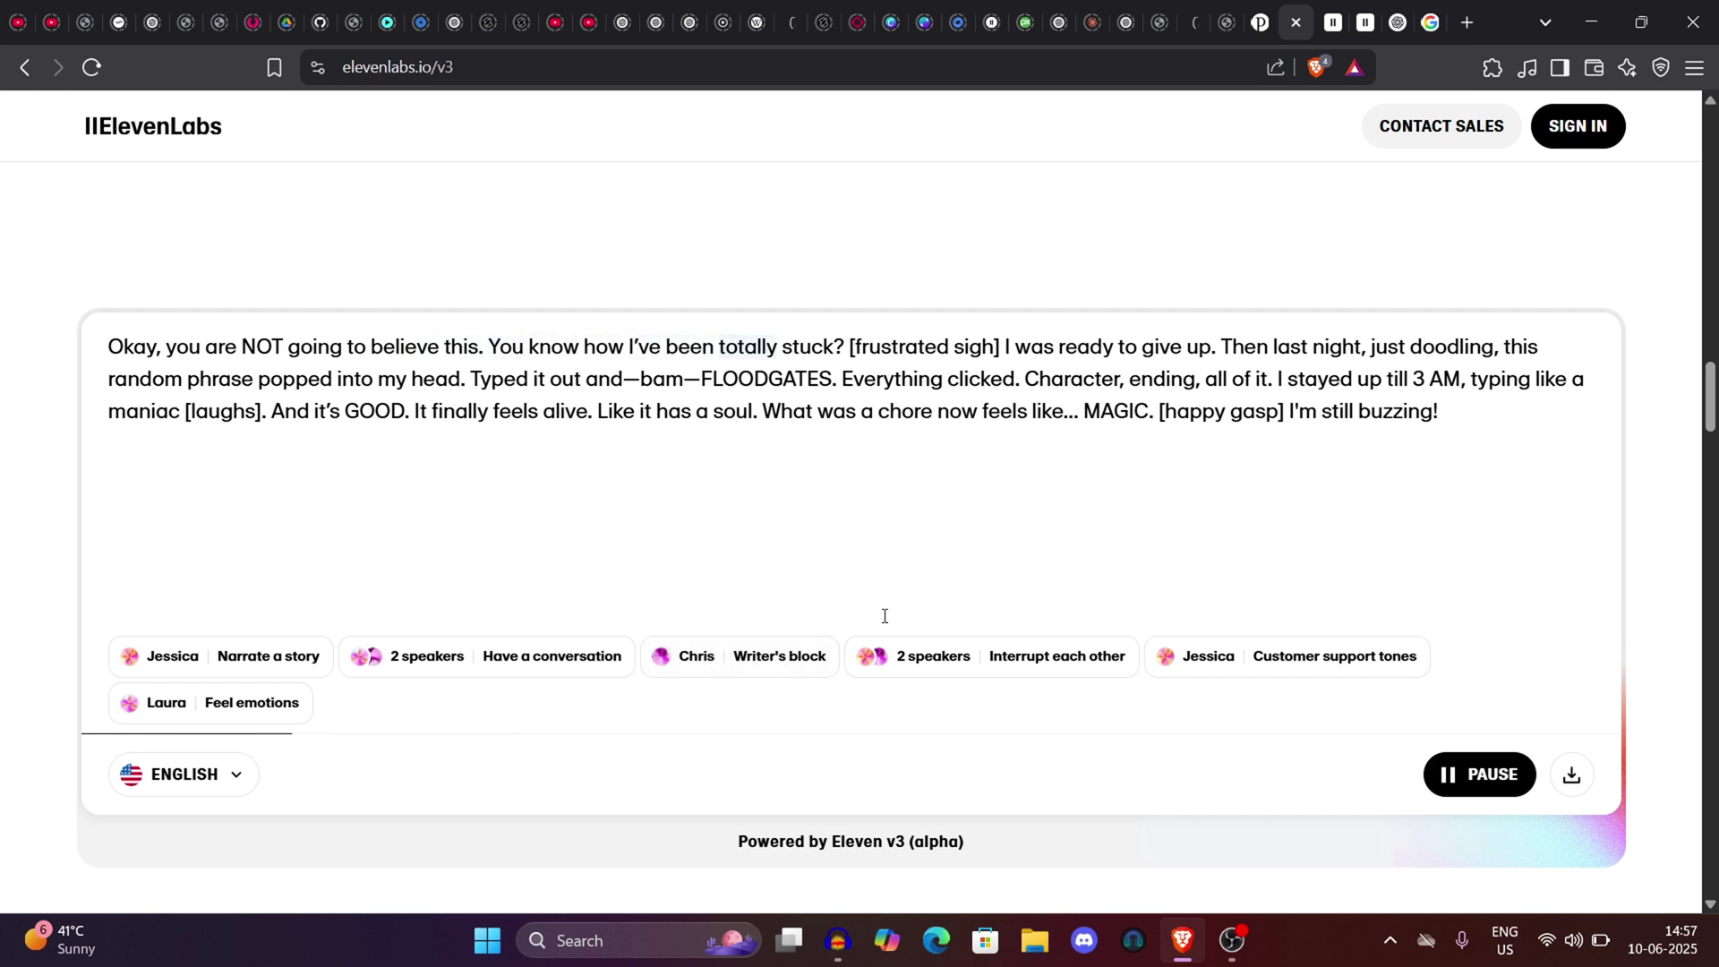
Step: Pause the Writer's block example and look through the demo's list of available languages
{"action": "left_click", "coordinate": [1461, 776]}
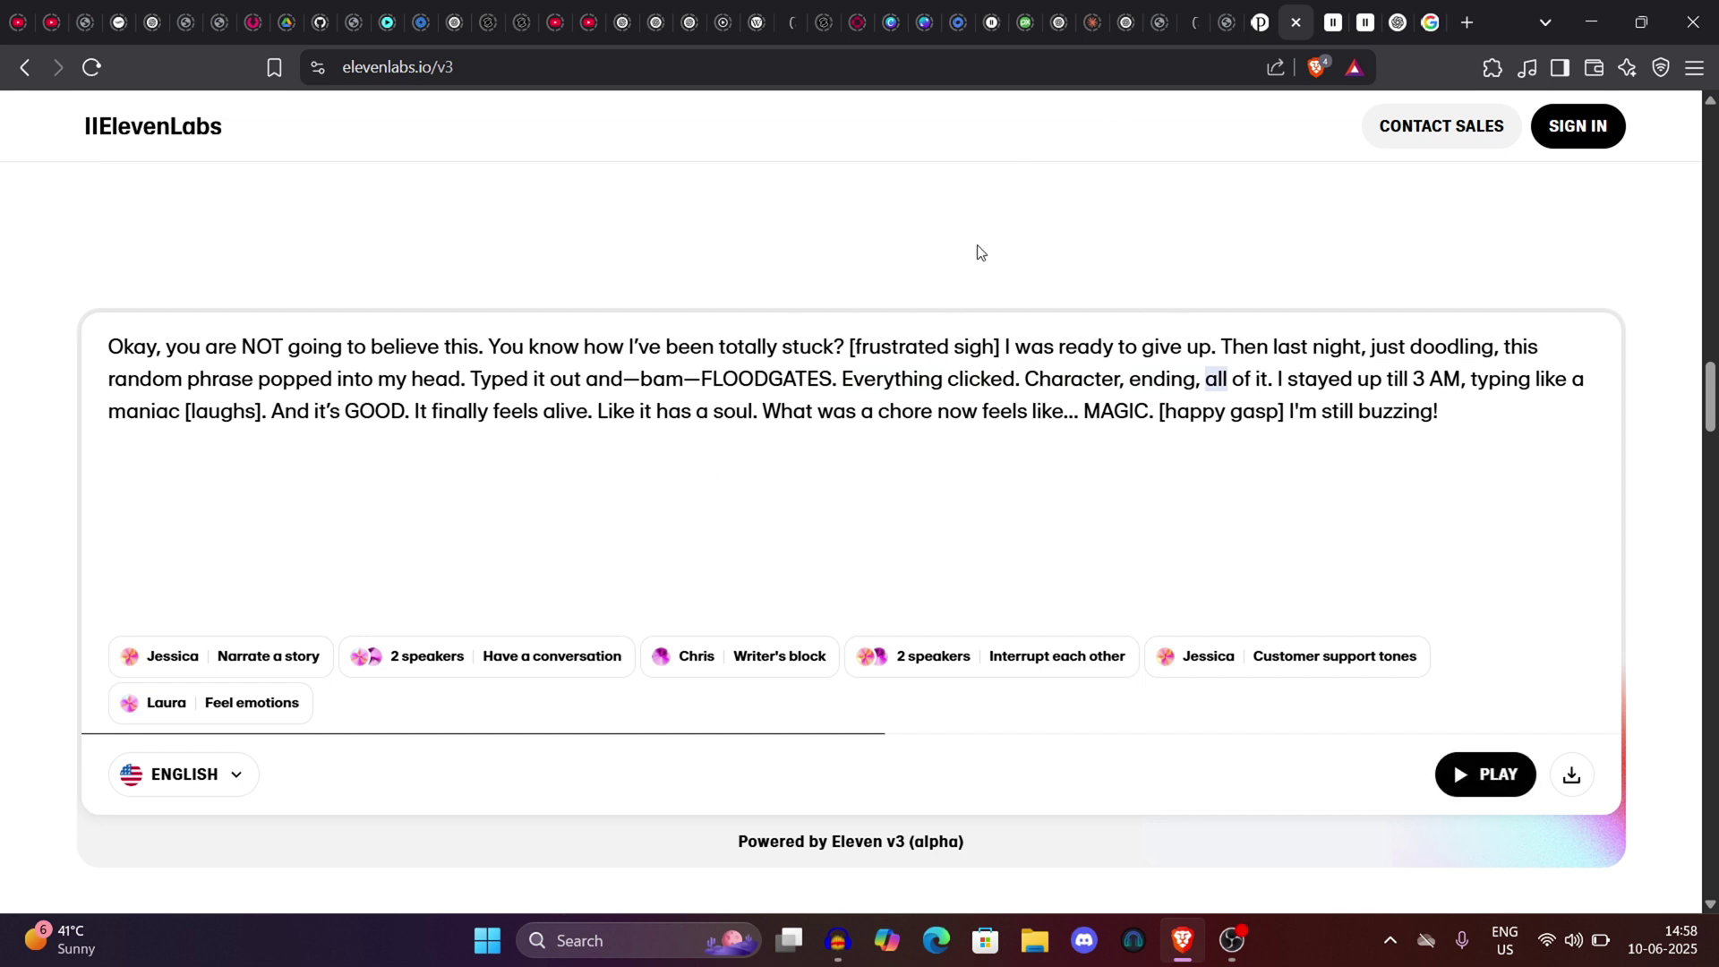
{"action": "left_click", "coordinate": [204, 794]}
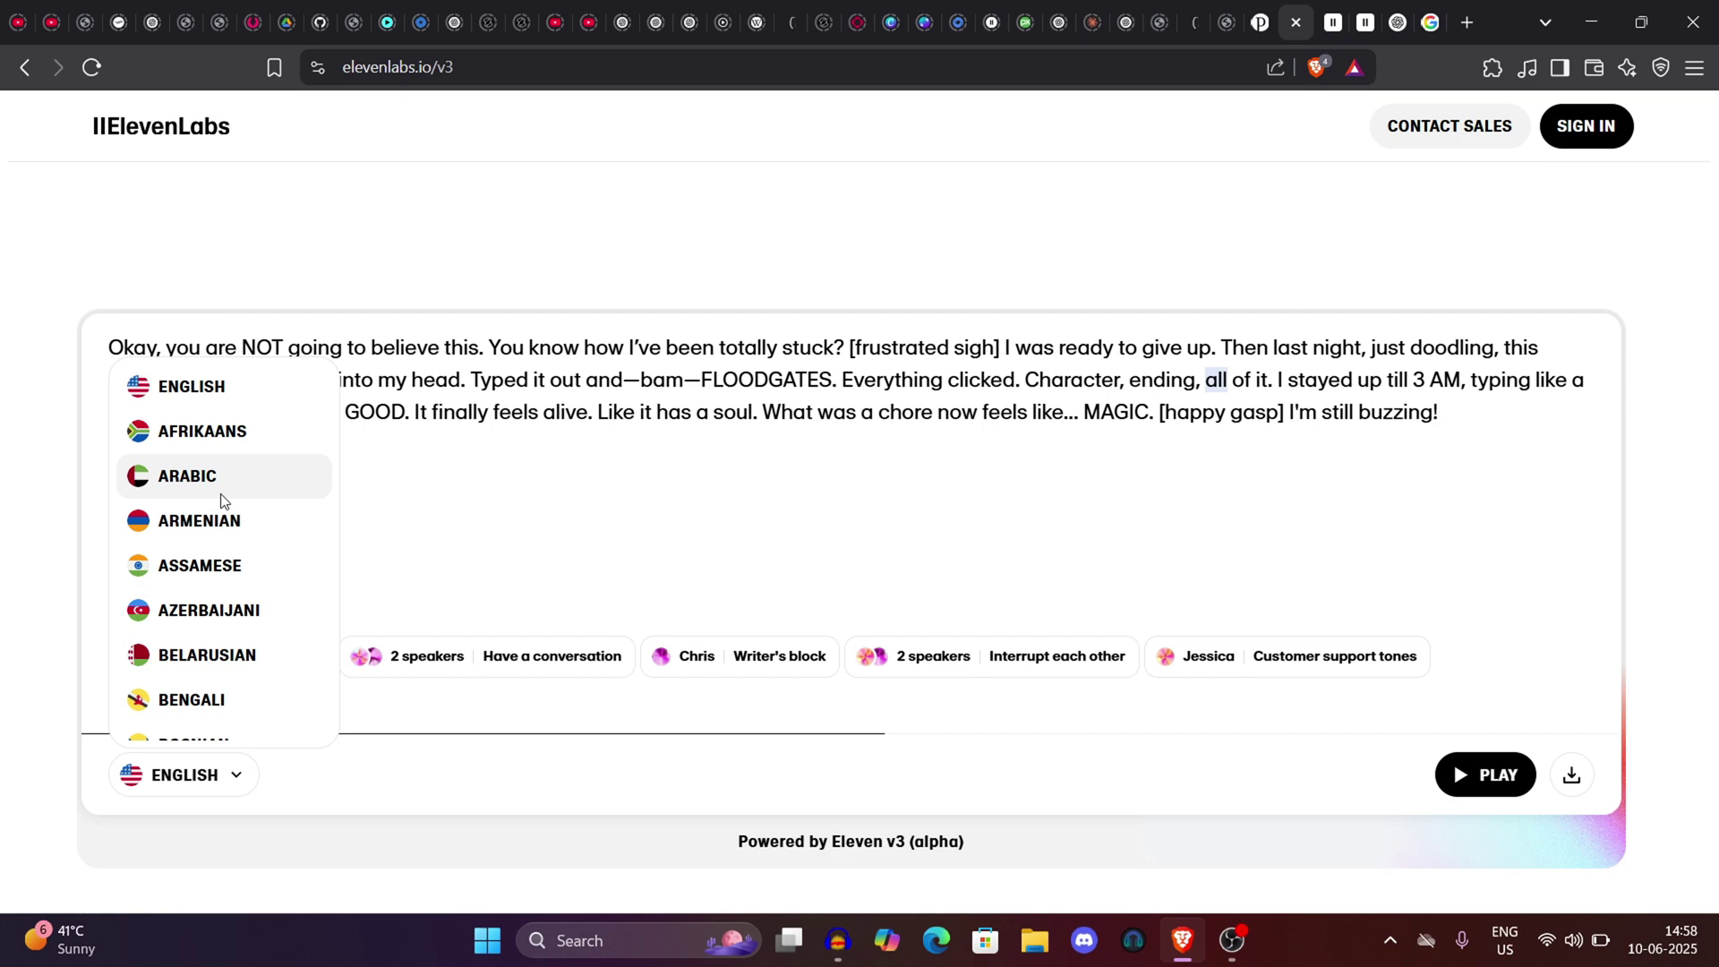
{"action": "left_click", "coordinate": [595, 501]}
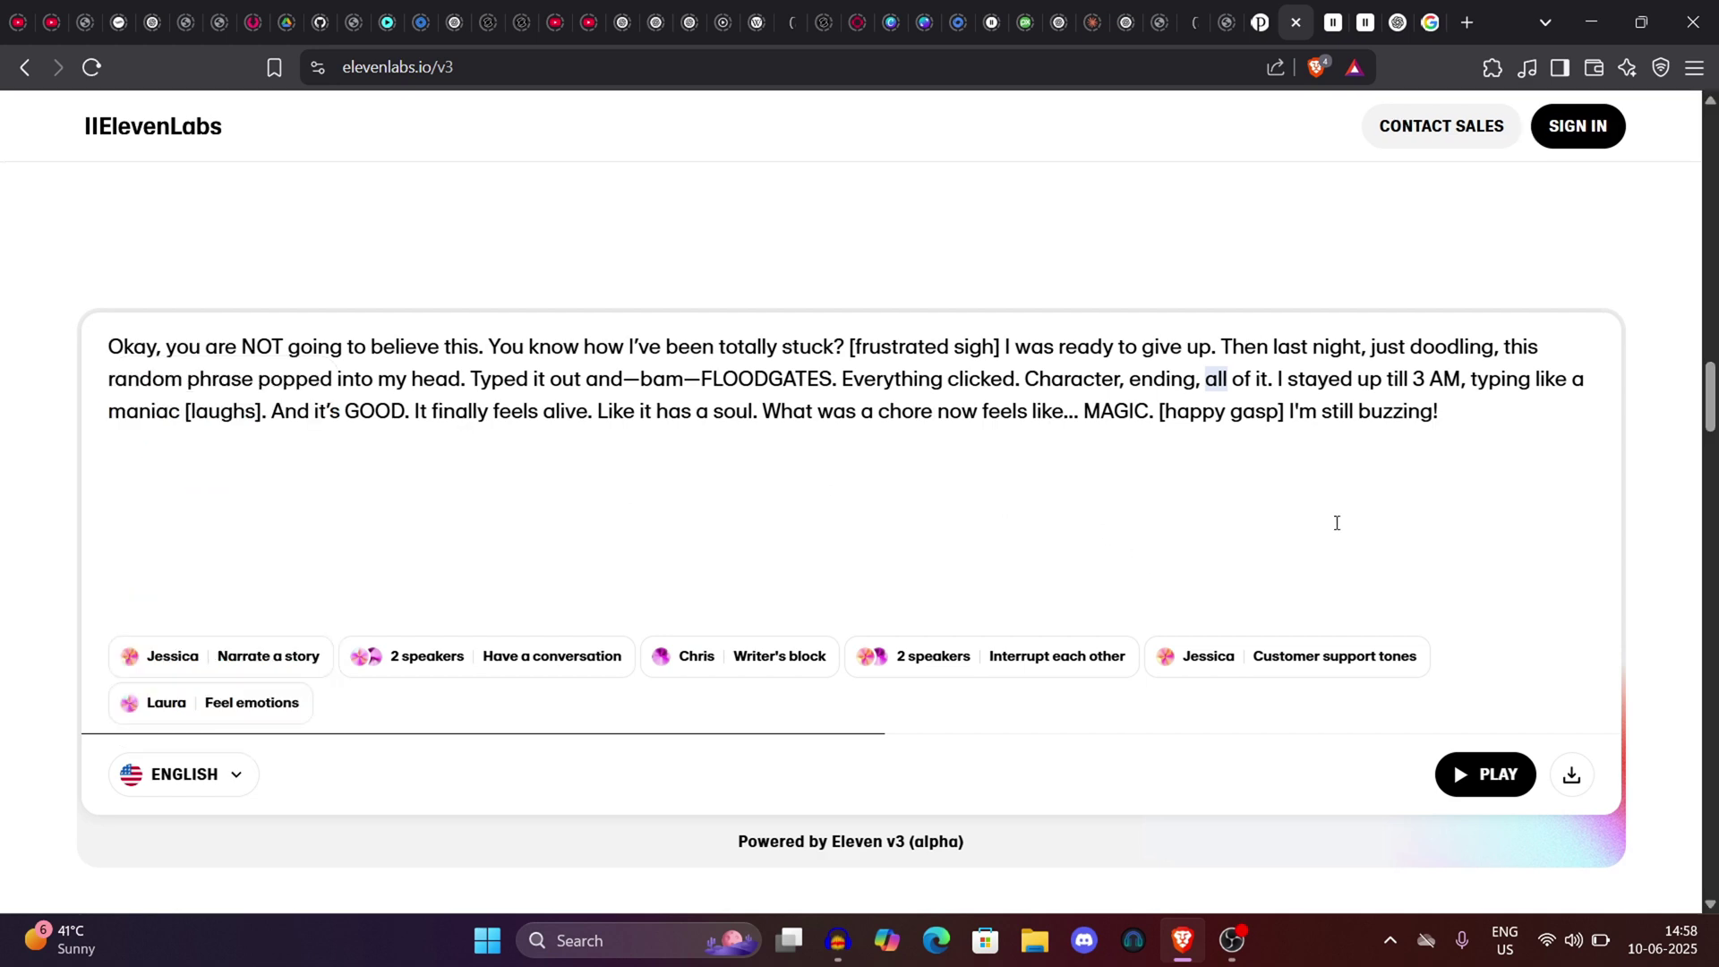
Step: Review the page's audio tags, languages and v3 versus v2 comparison sections, and return to its beginning
{"action": "scroll", "coordinate": [850, 537], "scroll_direction": "down", "scroll_amount": 15}
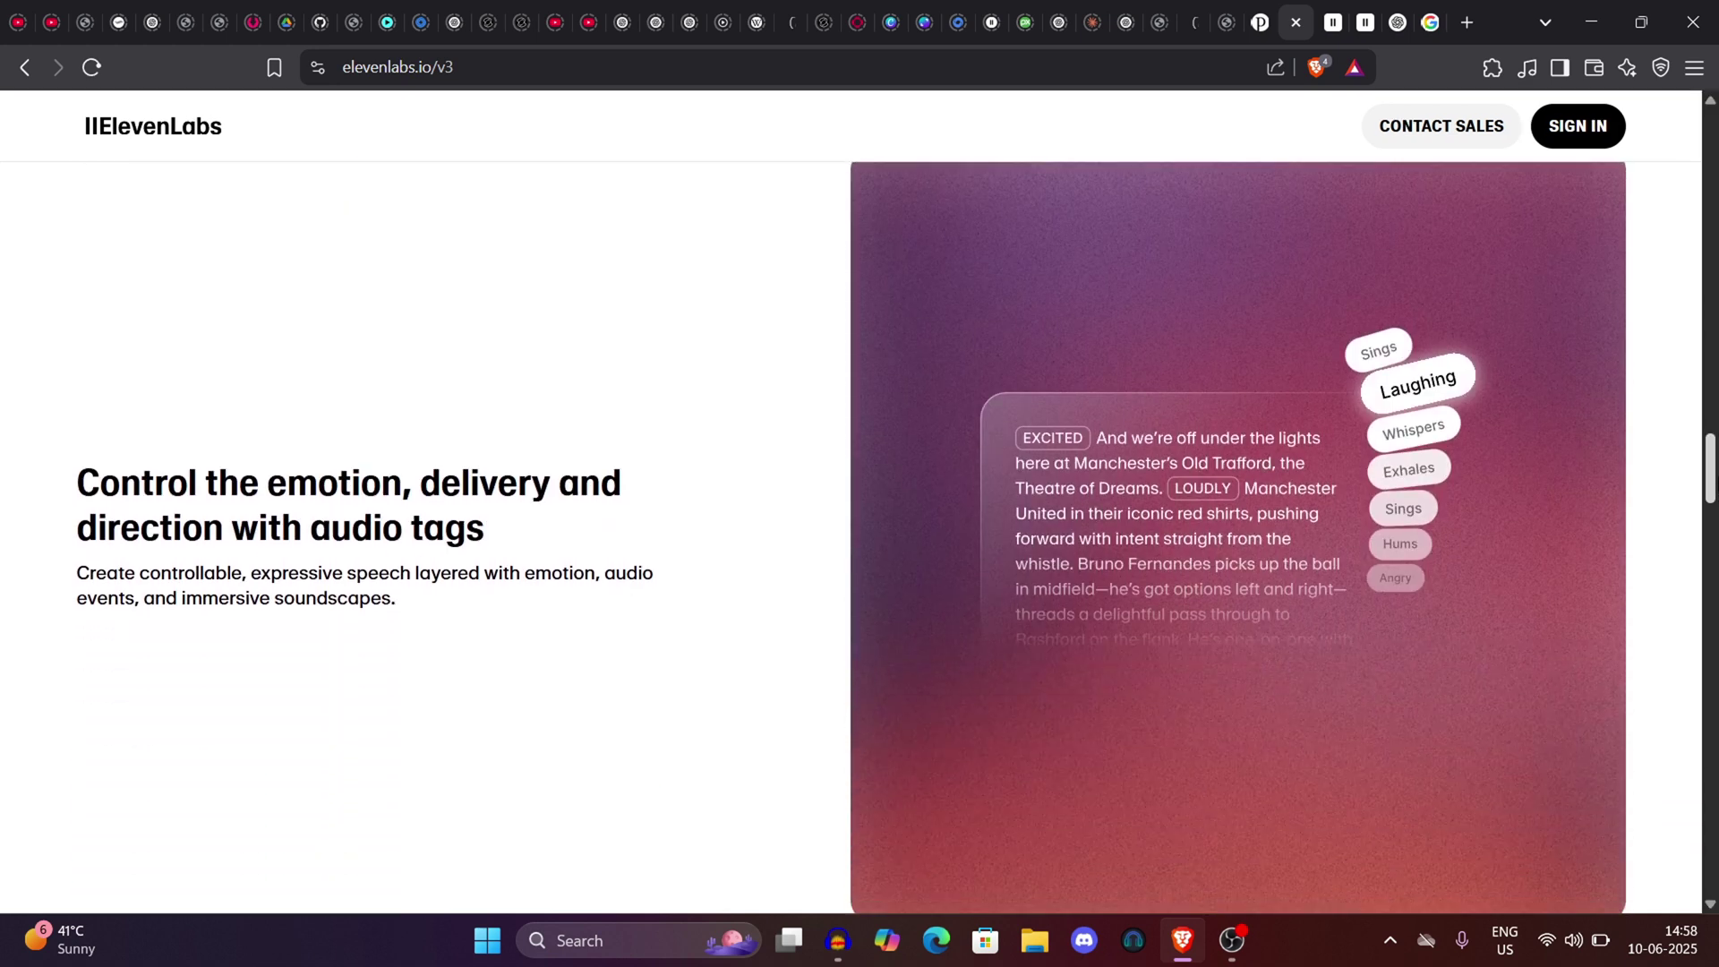
{"action": "scroll", "coordinate": [850, 537], "scroll_direction": "down", "scroll_amount": 15}
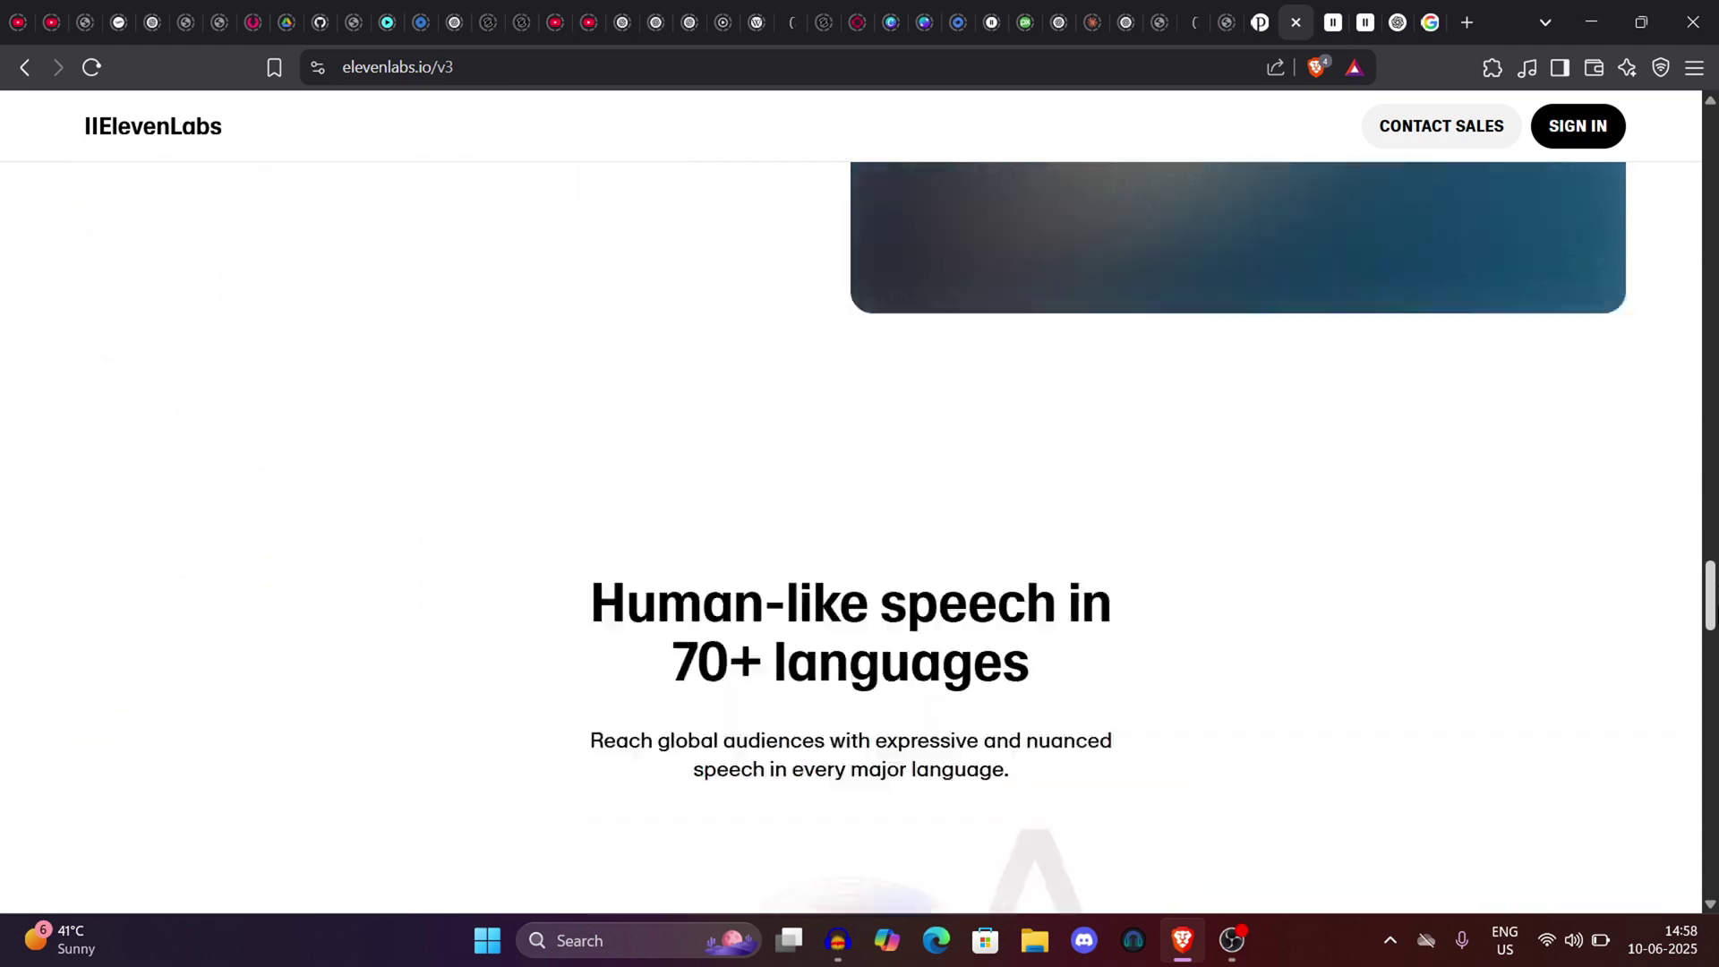
{"action": "scroll", "coordinate": [851, 538], "scroll_direction": "up", "scroll_amount": 1}
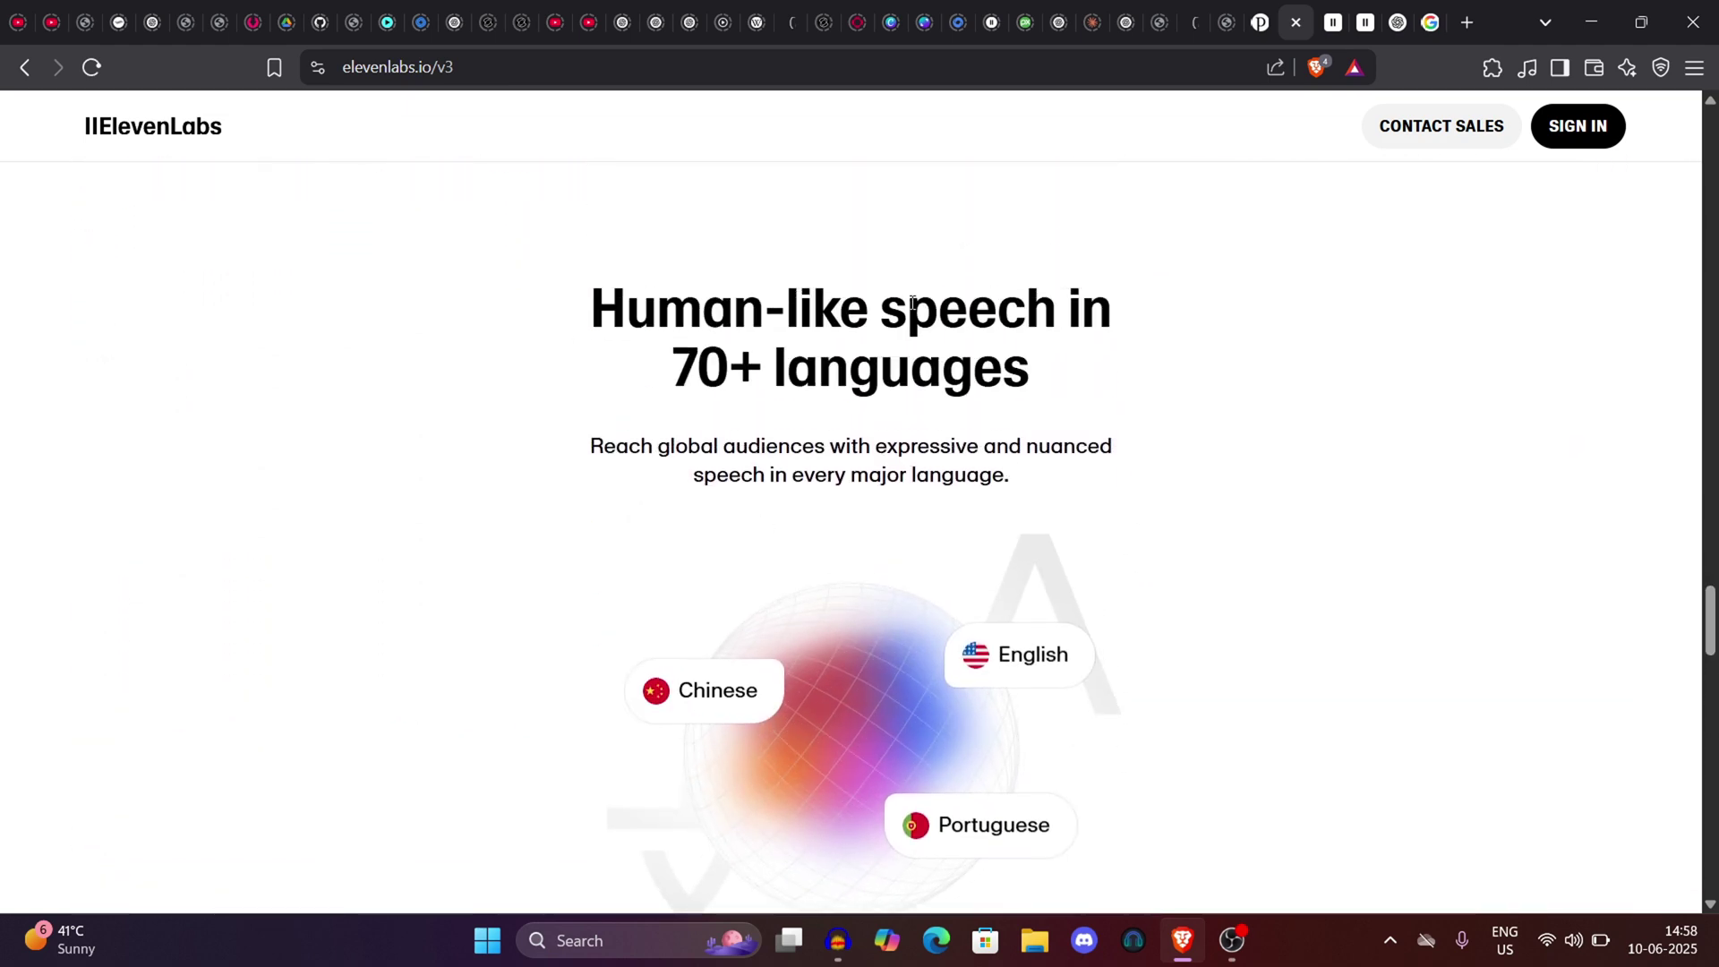
{"action": "scroll", "coordinate": [1714, 631], "scroll_direction": "down", "scroll_amount": 12}
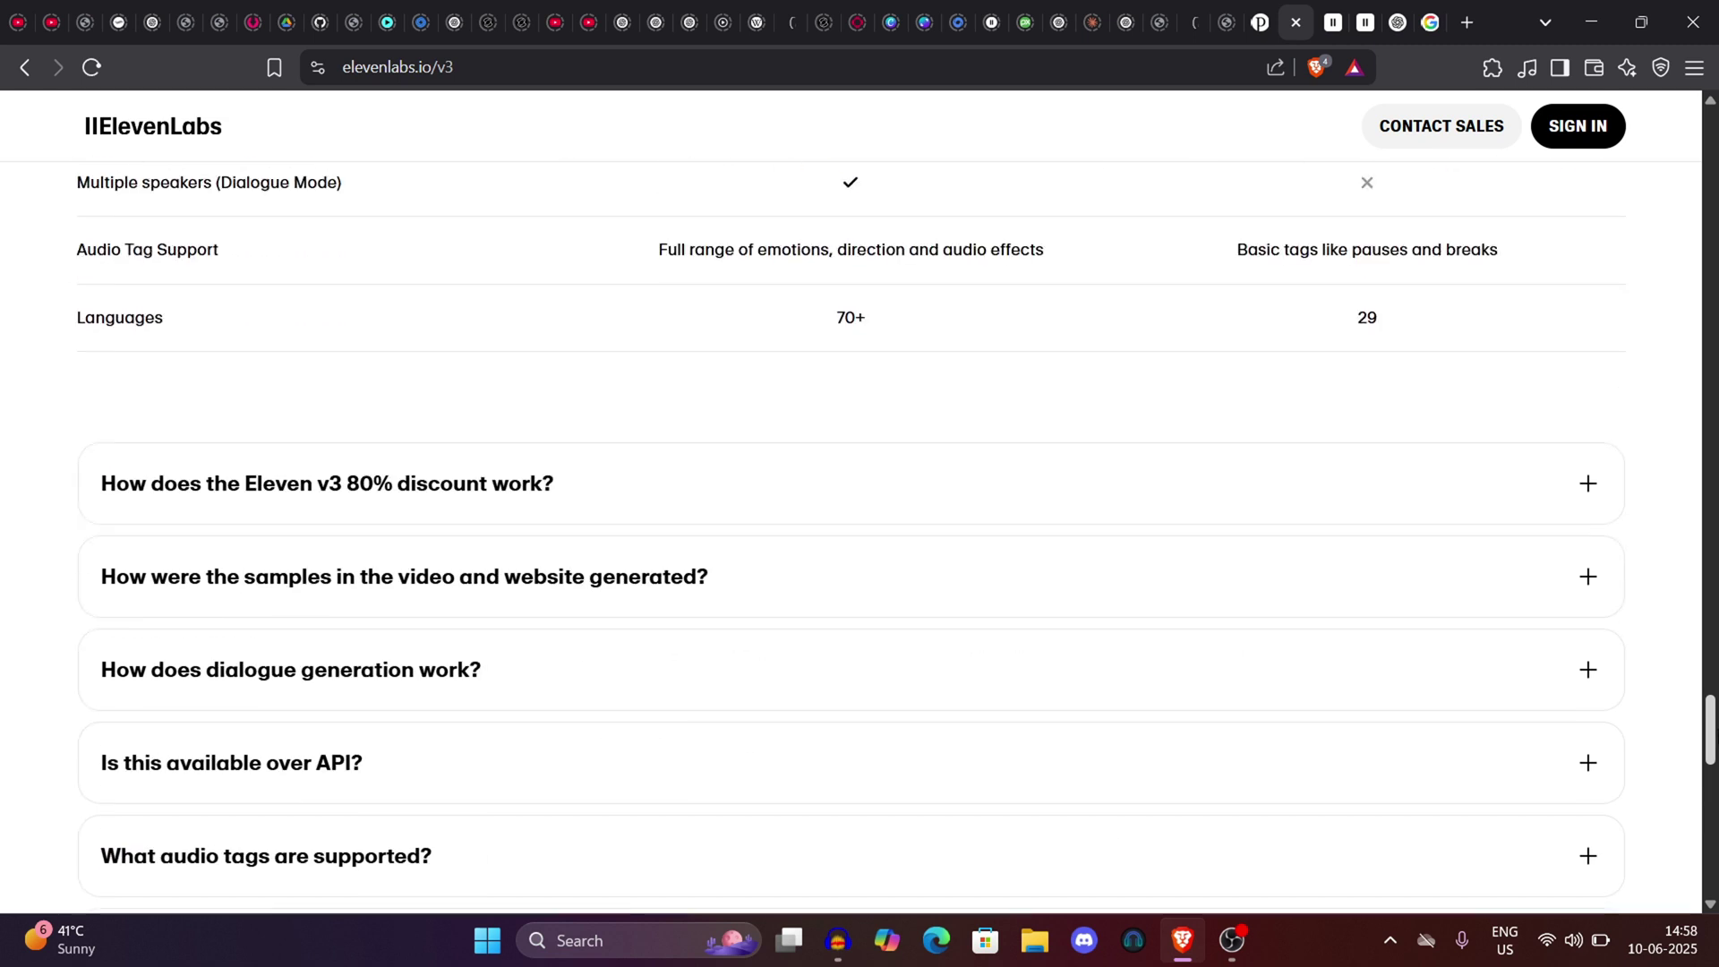
{"action": "scroll", "coordinate": [1715, 631], "scroll_direction": "up", "scroll_amount": 3}
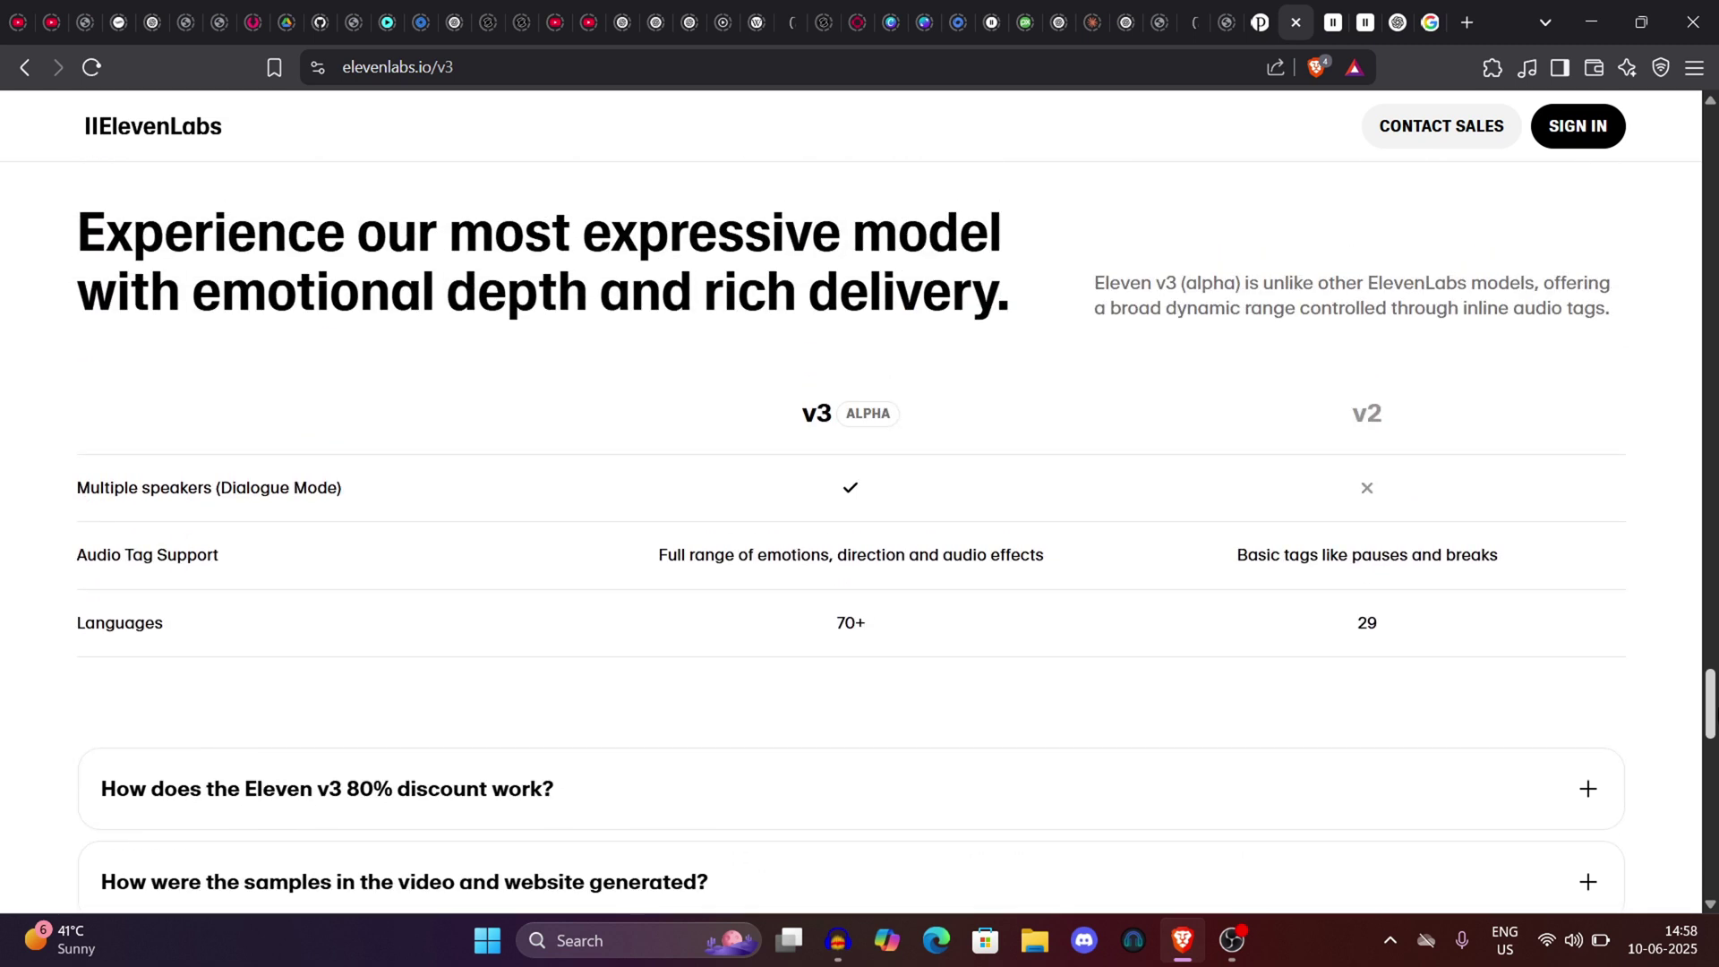
{"action": "scroll", "coordinate": [850, 501], "scroll_direction": "down", "scroll_amount": 9}
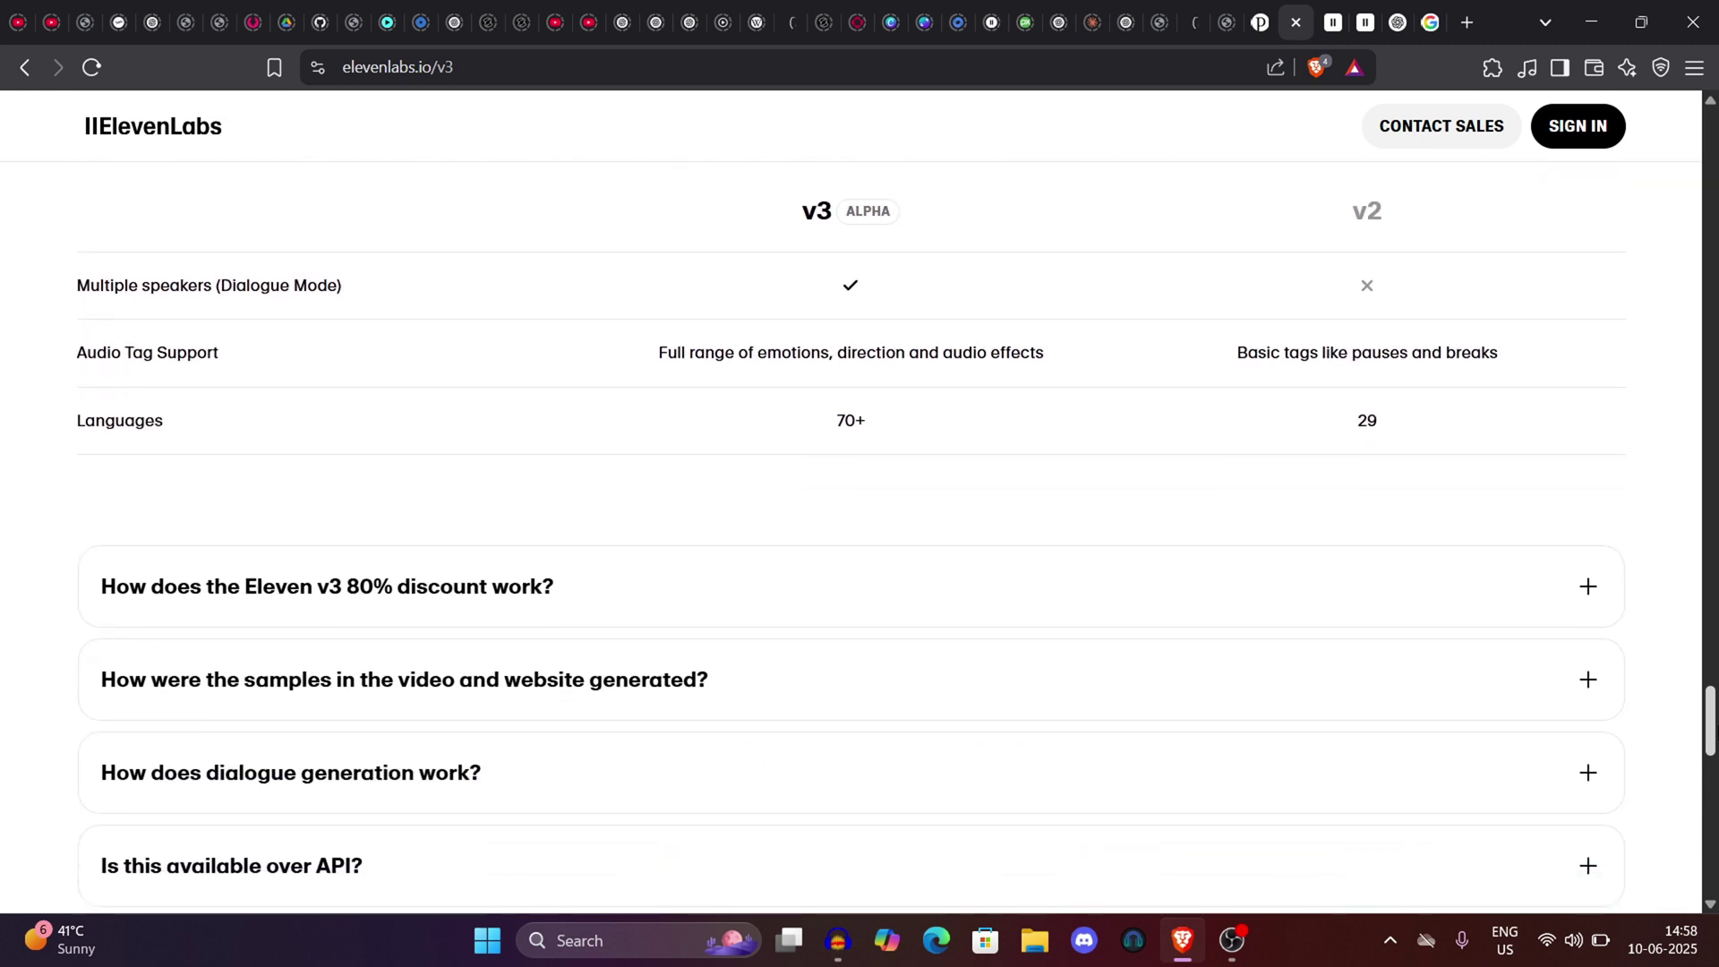
{"action": "key", "text": "Home"}
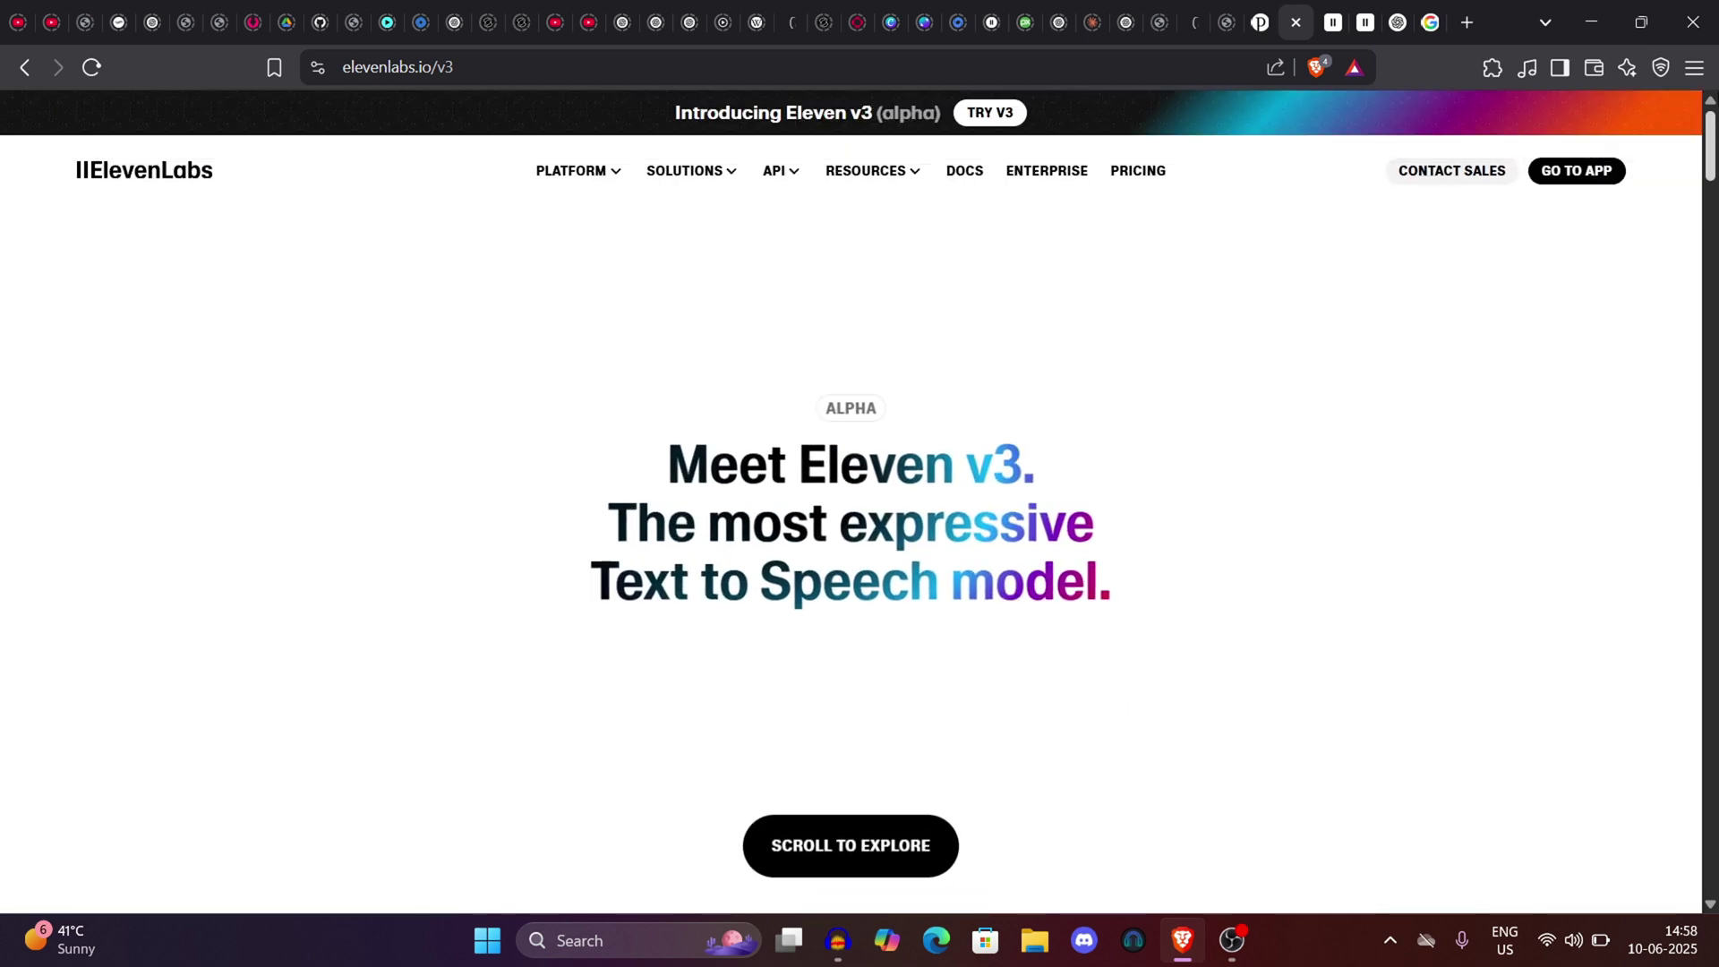
Step: Switch to the Text to Speech playground and review the available models, keeping Eleven v3 (alpha) selected
{"action": "left_click", "coordinate": [1329, 10]}
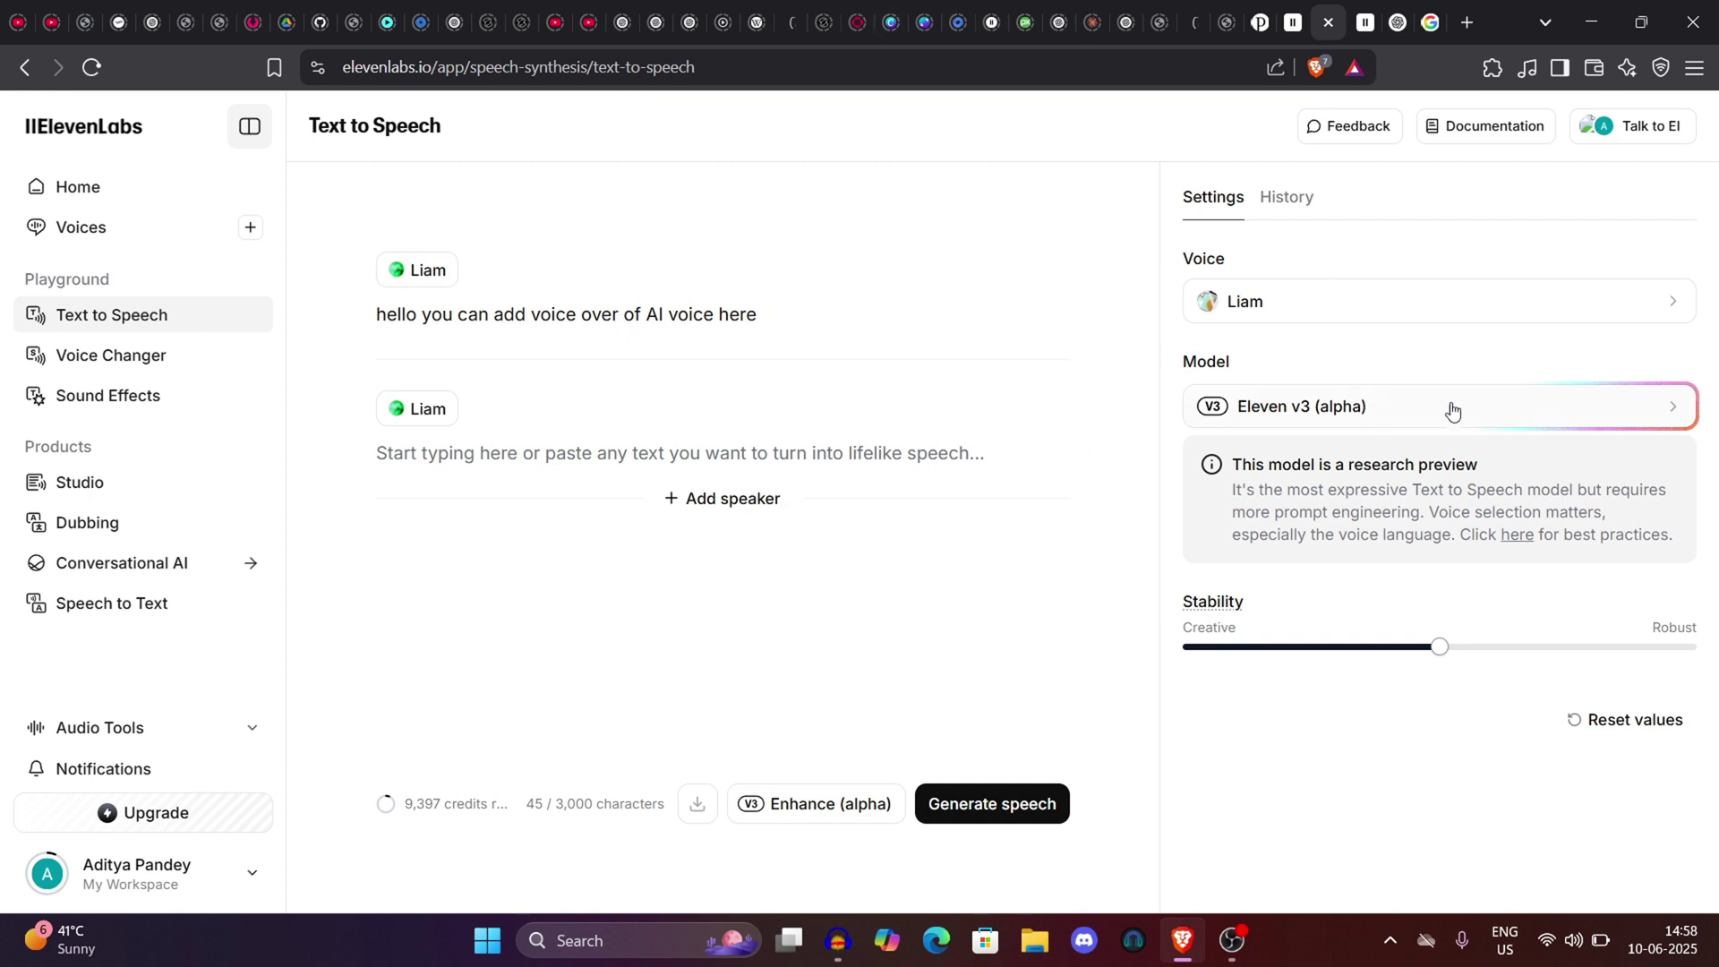
{"action": "scroll", "coordinate": [1598, 412], "scroll_direction": "up", "scroll_amount": 5}
{"action": "scroll", "coordinate": [1162, 411], "scroll_direction": "down", "scroll_amount": 5}
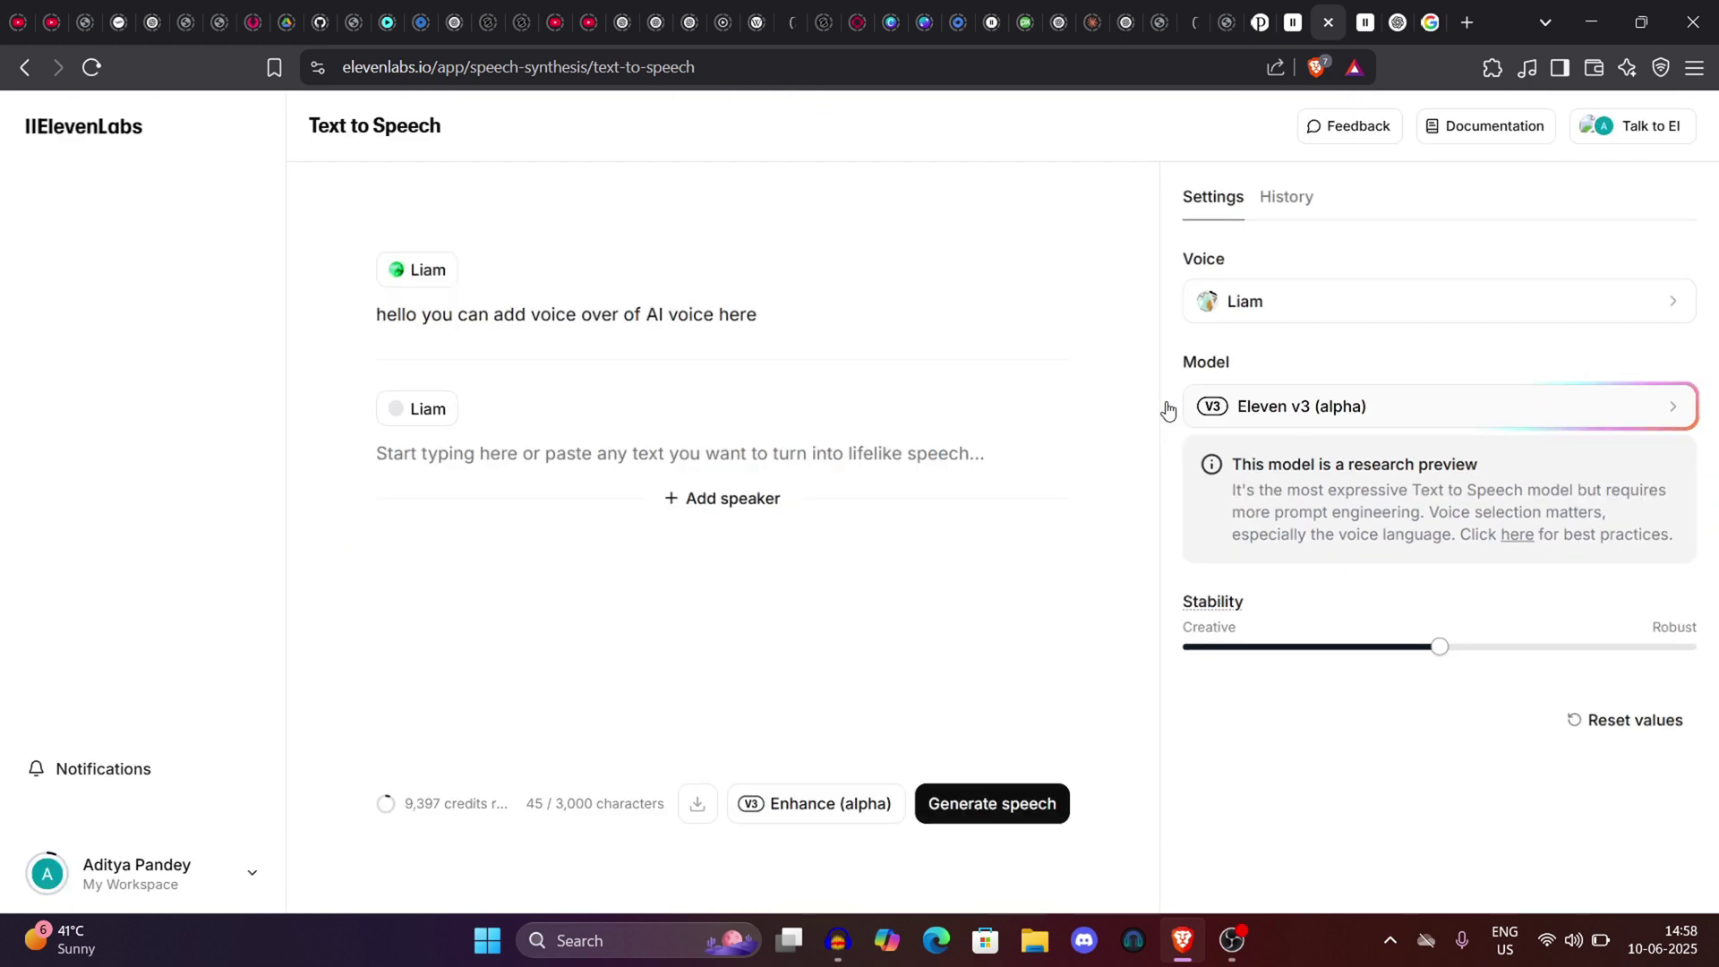
{"action": "left_click", "coordinate": [1257, 405]}
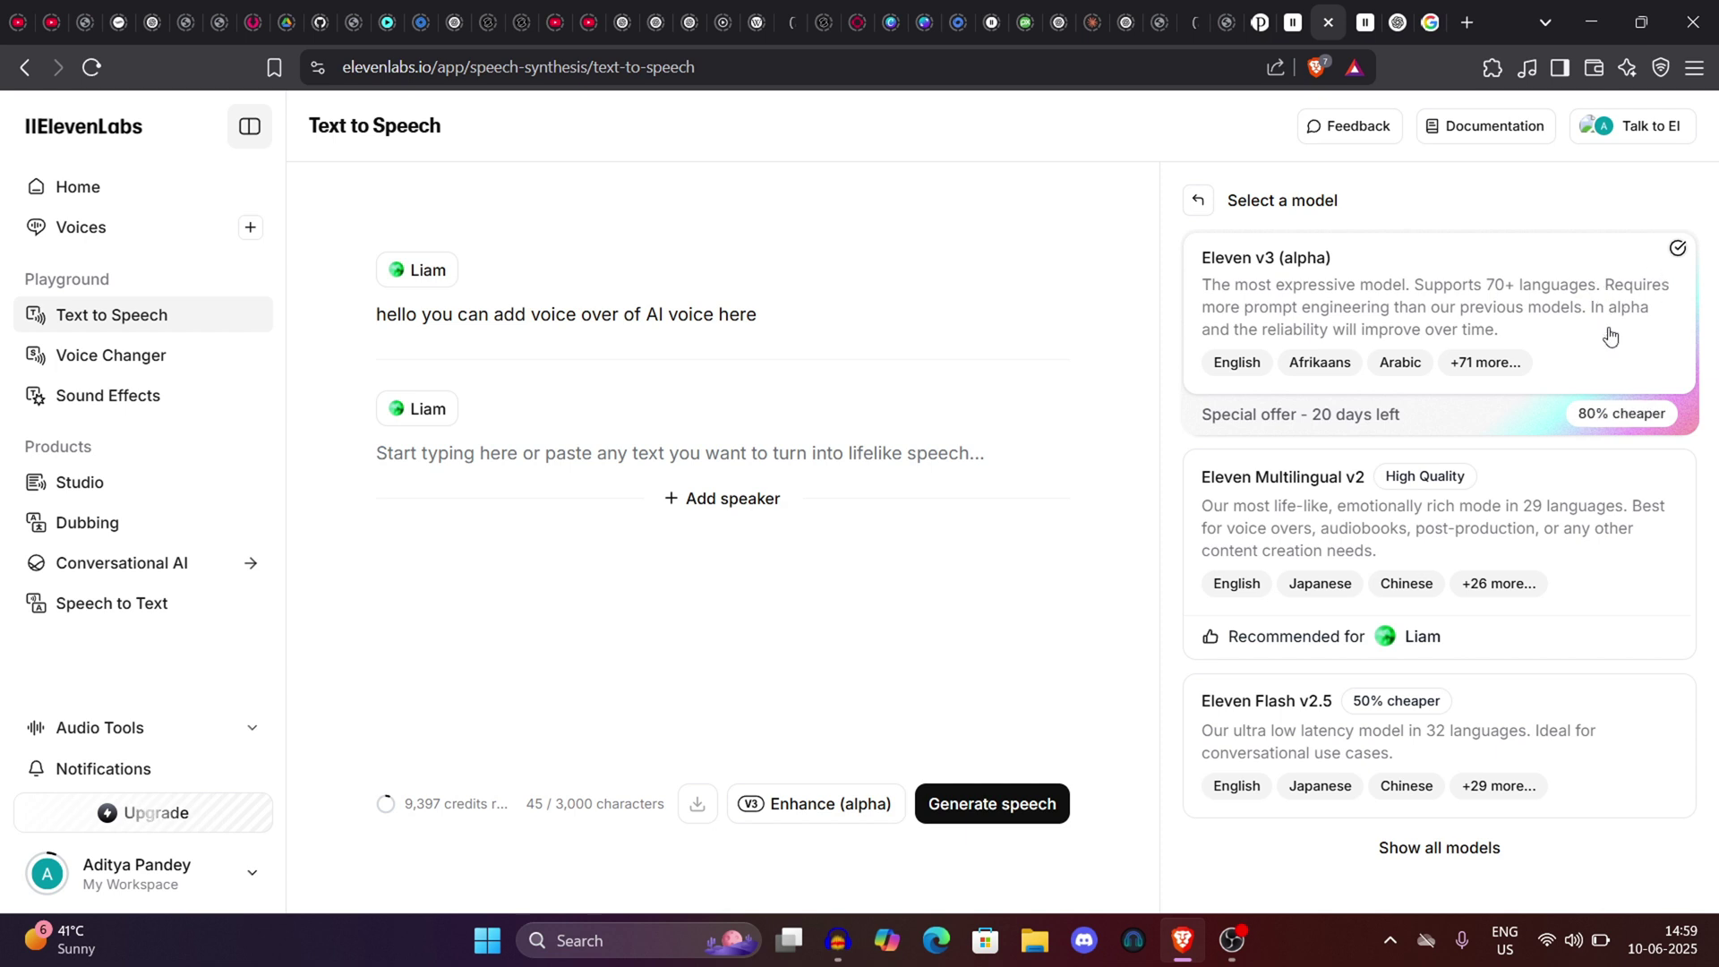
{"action": "left_click", "coordinate": [1197, 200]}
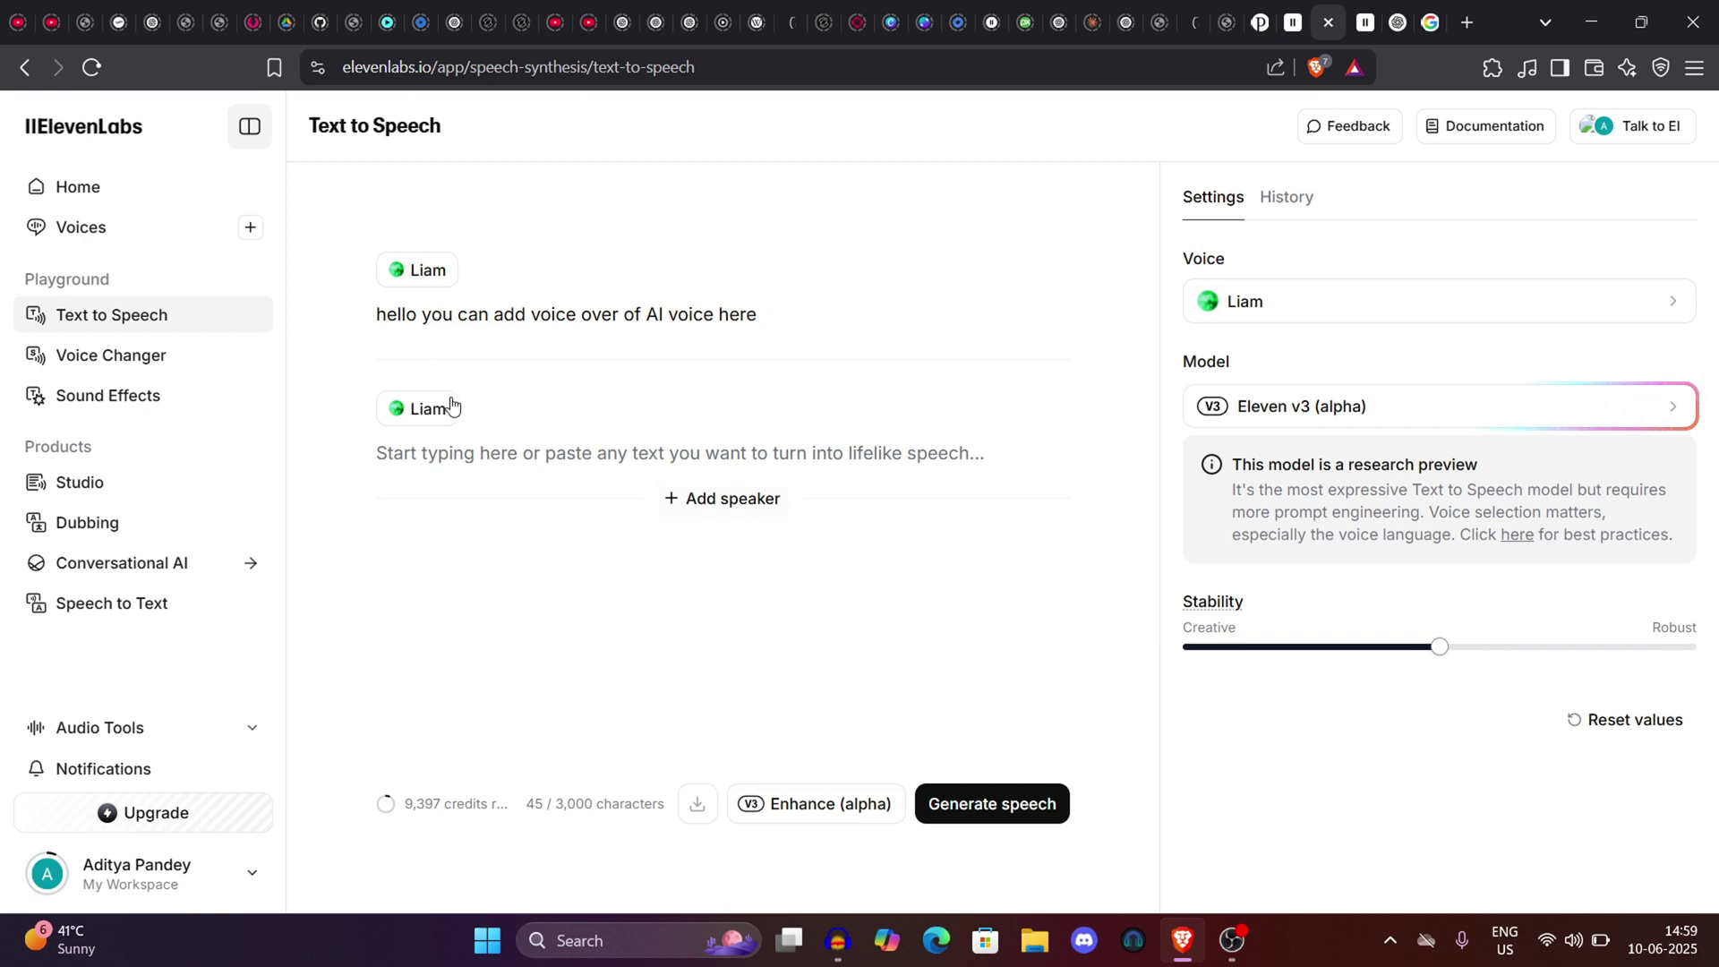
Step: Preview the "James - Husky & Engaging" voice, add it to My Voices for the first speaker, and pause the preview
{"action": "left_click", "coordinate": [436, 270]}
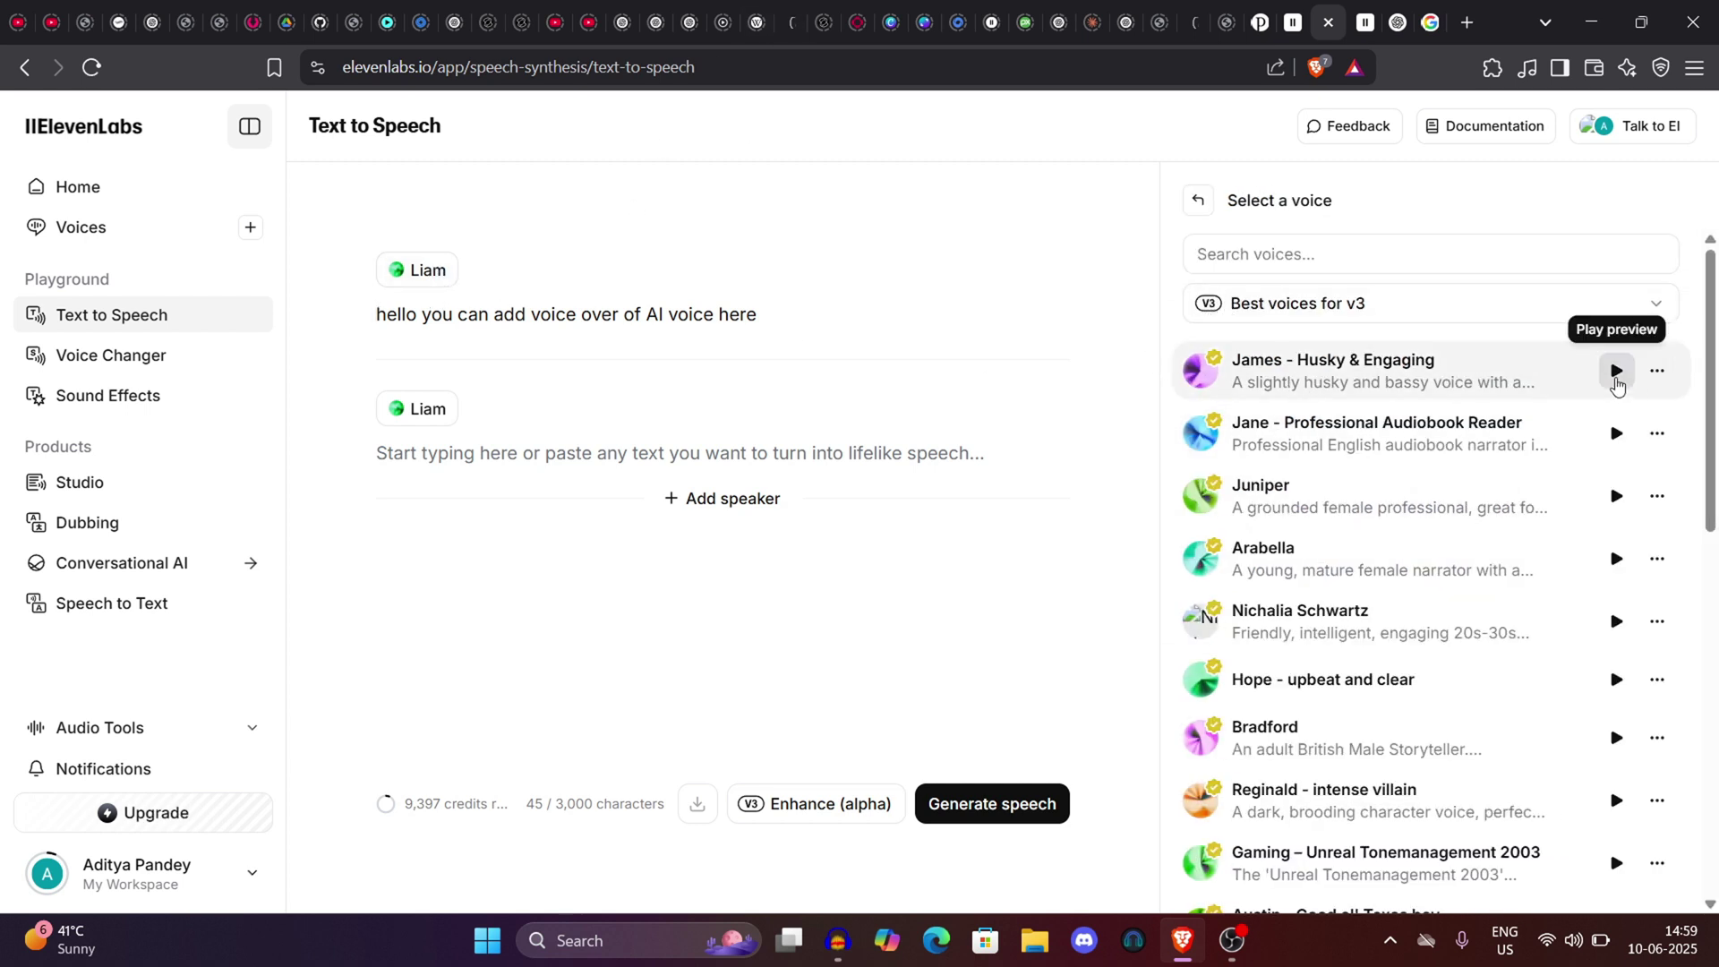
{"action": "left_click", "coordinate": [1616, 376]}
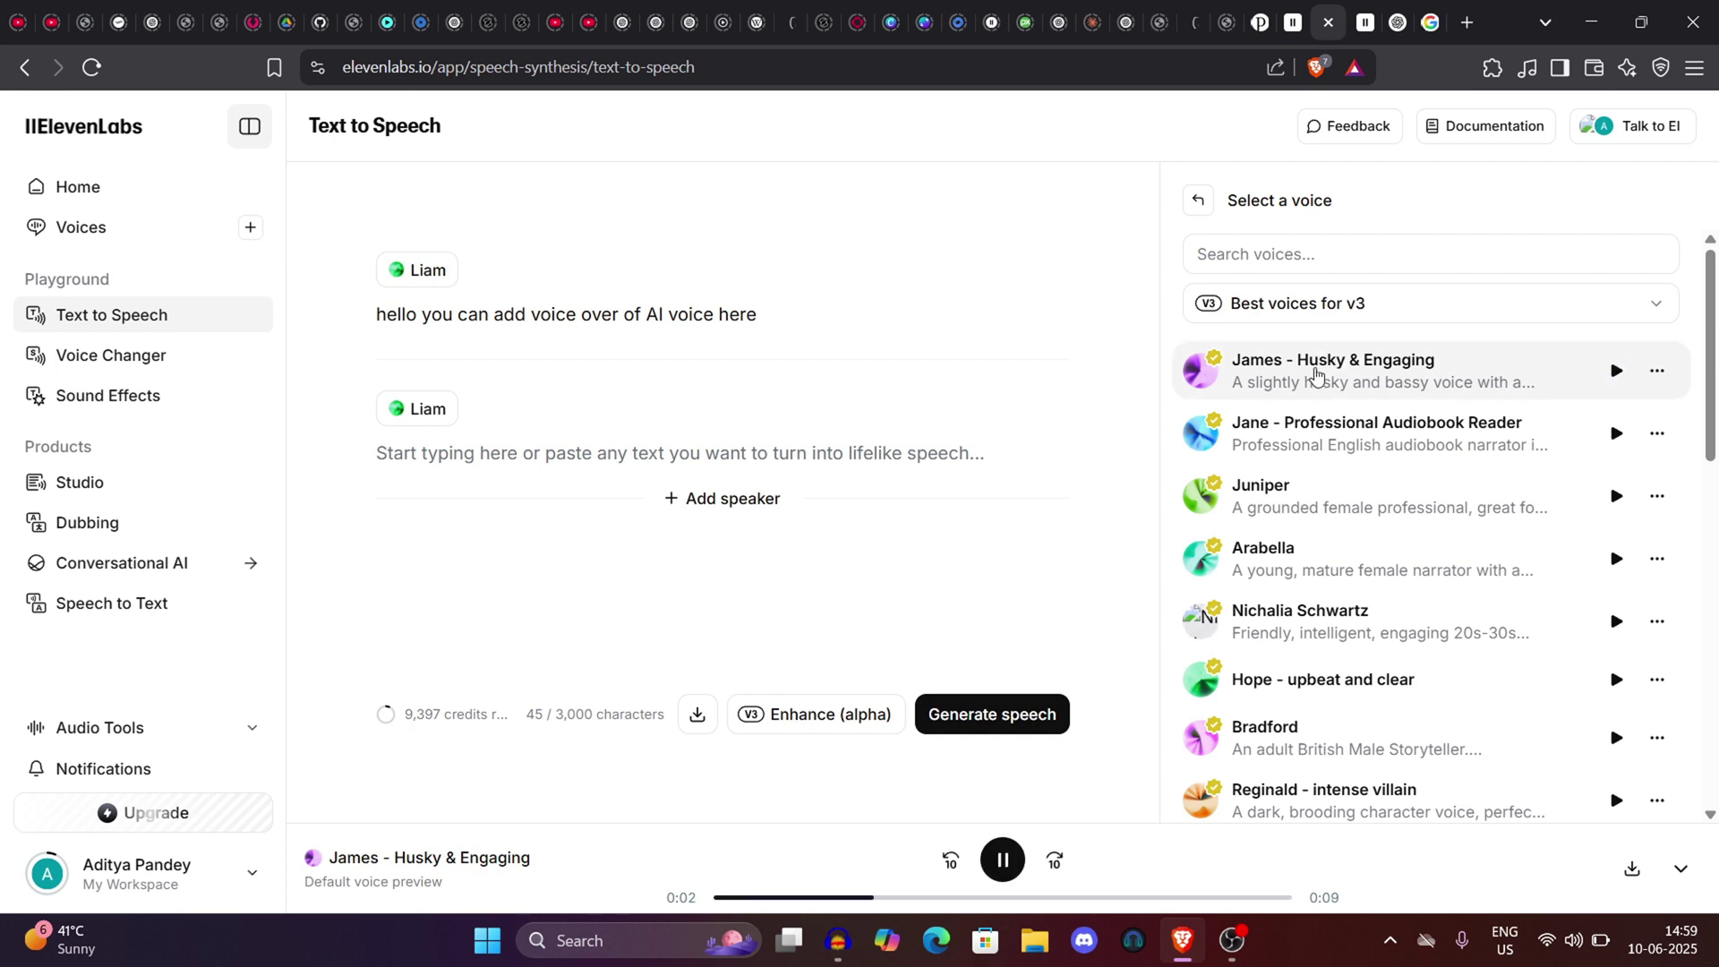
{"action": "triple_click", "coordinate": [1322, 372]}
{"action": "left_click", "coordinate": [1333, 752]}
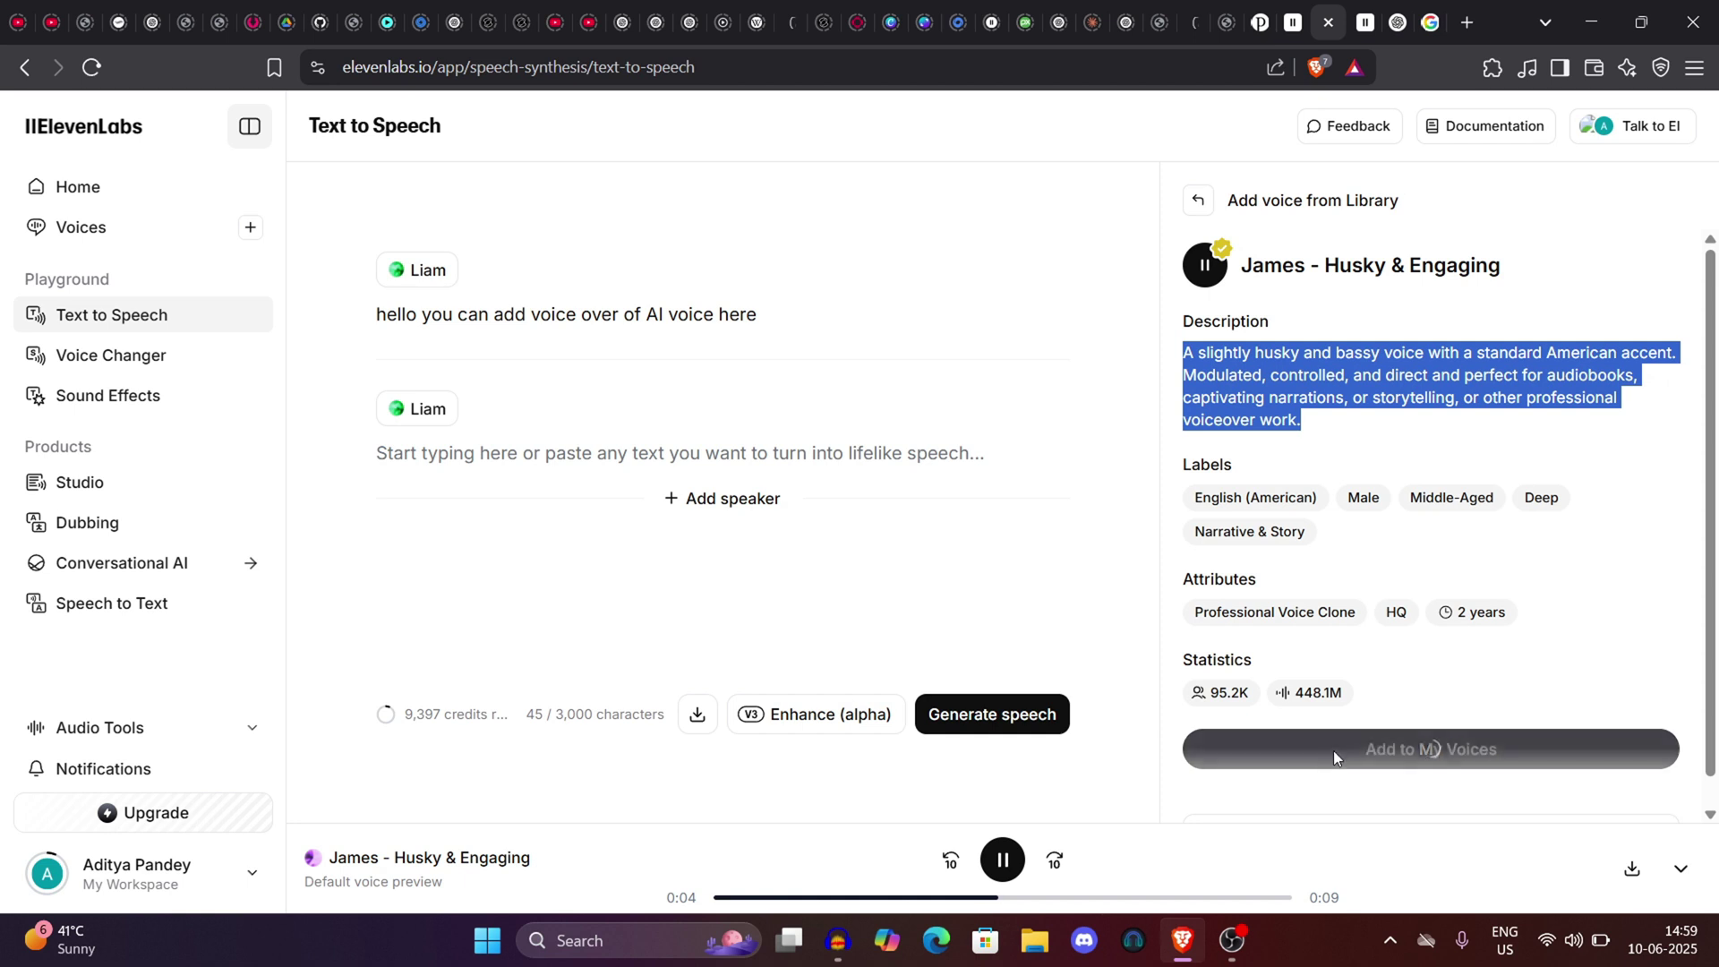
{"action": "left_click", "coordinate": [1002, 861]}
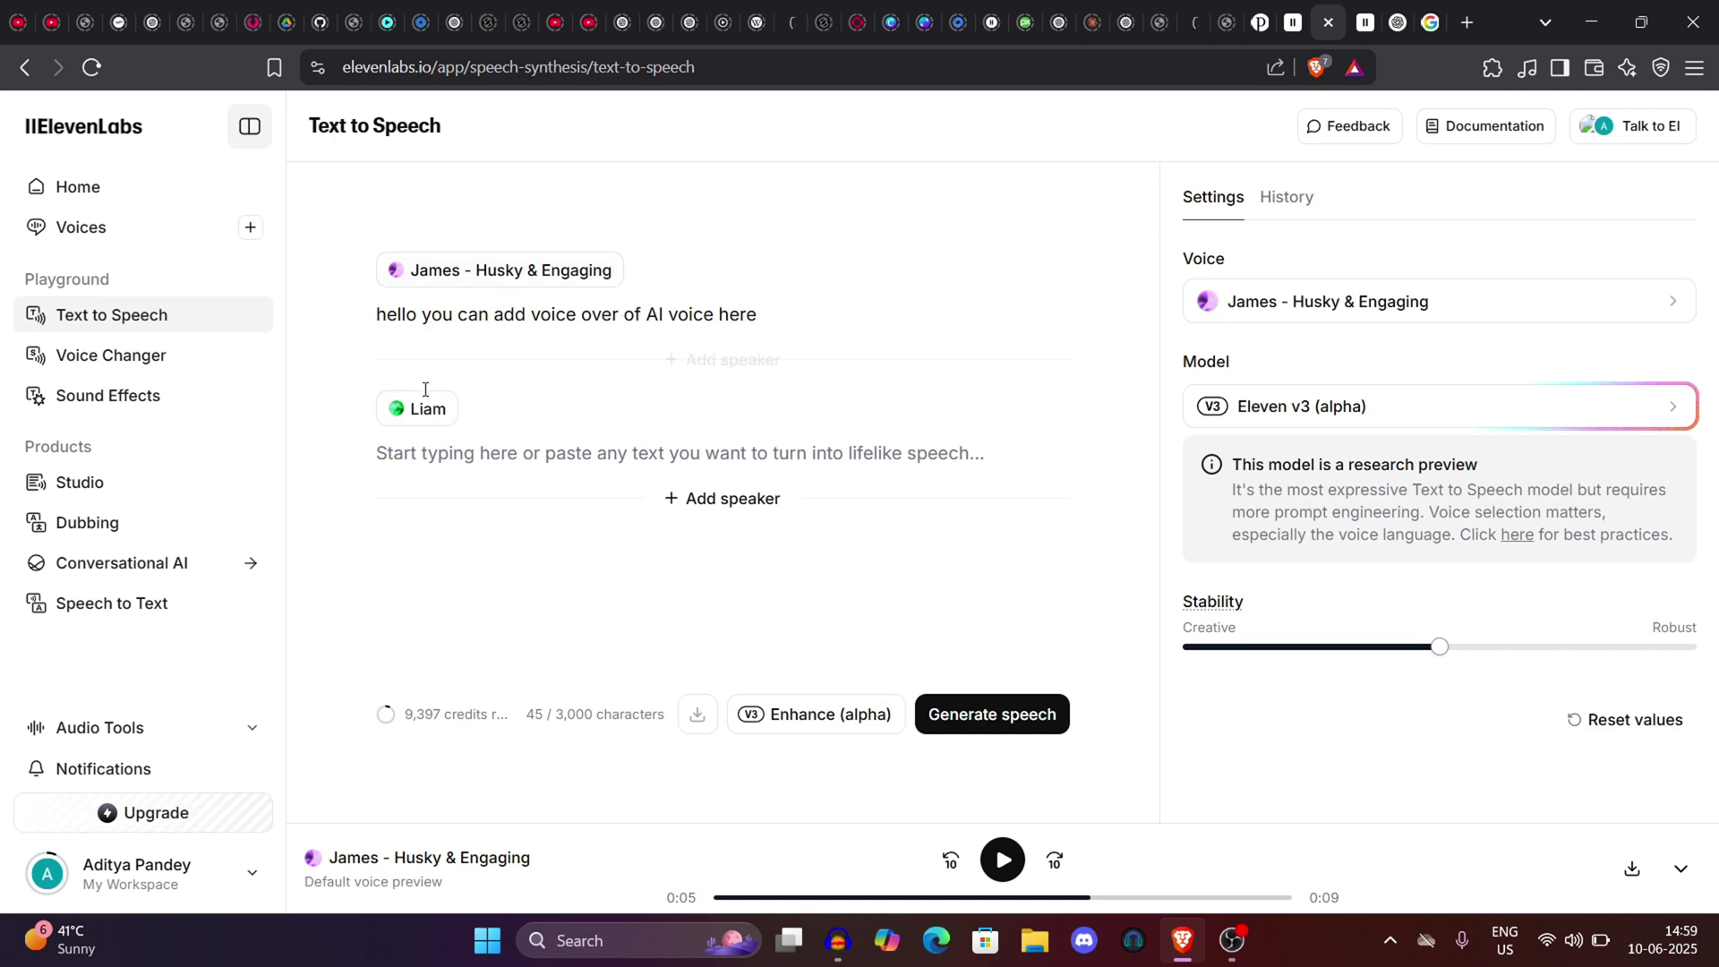
Step: Write "hello how are you" for the first speaker and "im fine how are you" for the second, and generate the speech
{"action": "left_click", "coordinate": [368, 315]}
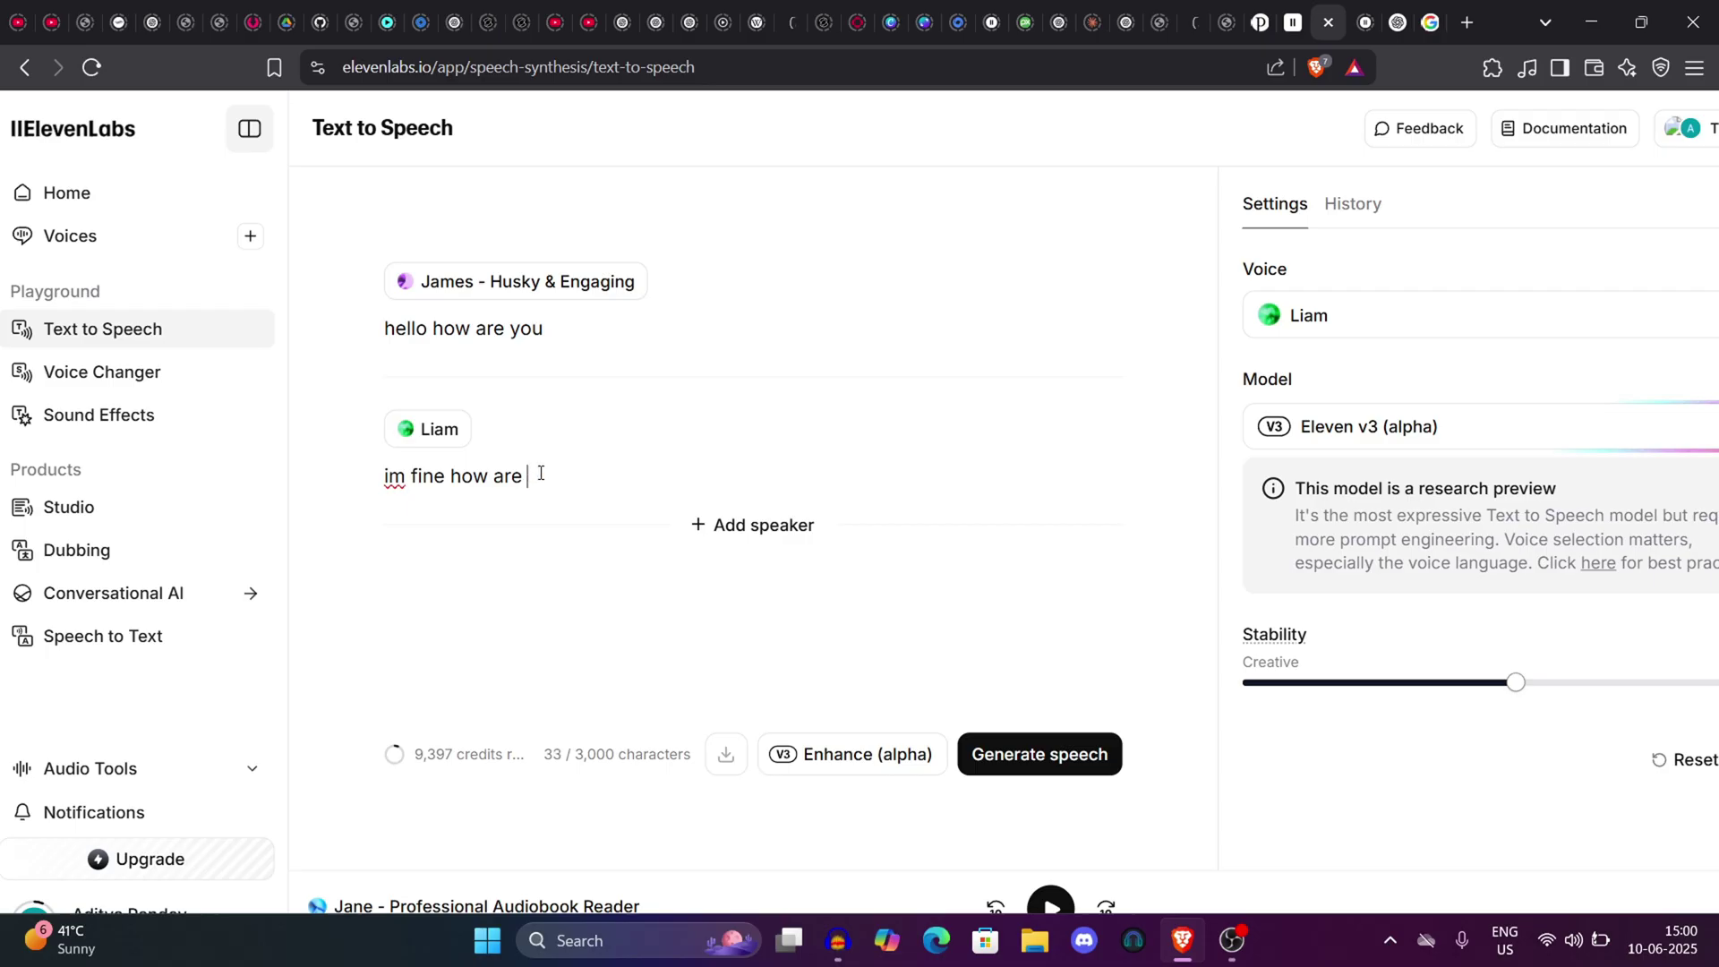
{"action": "type", "text": "you"}
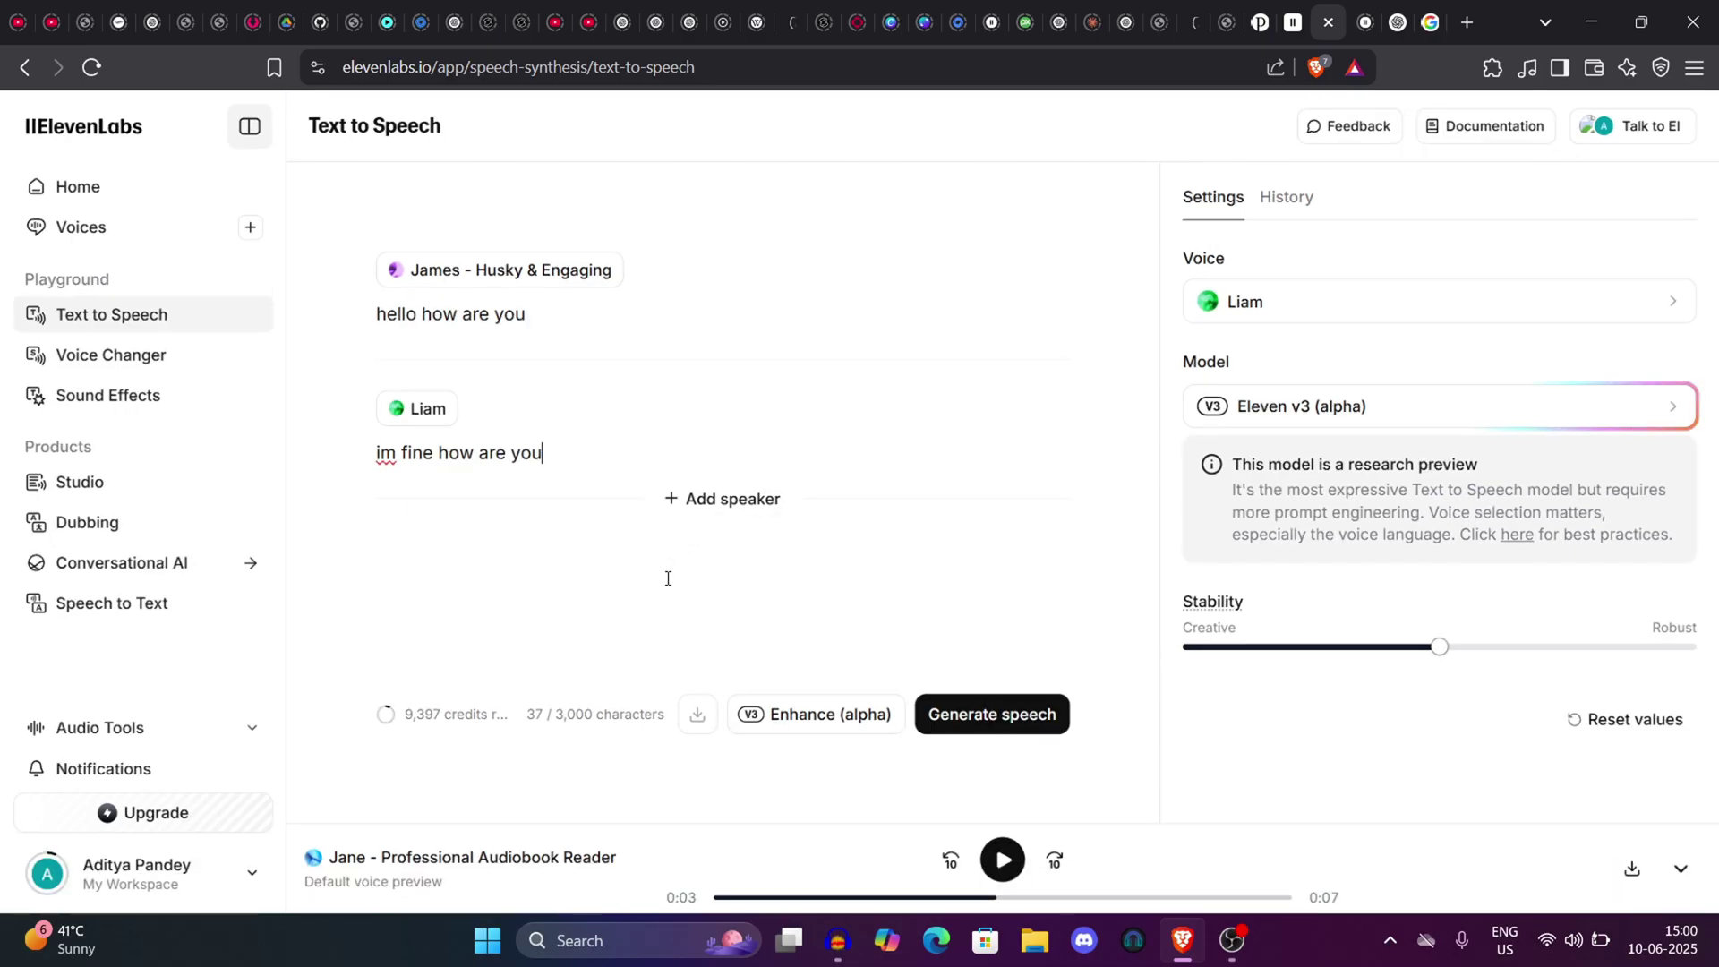
{"action": "left_click", "coordinate": [992, 716]}
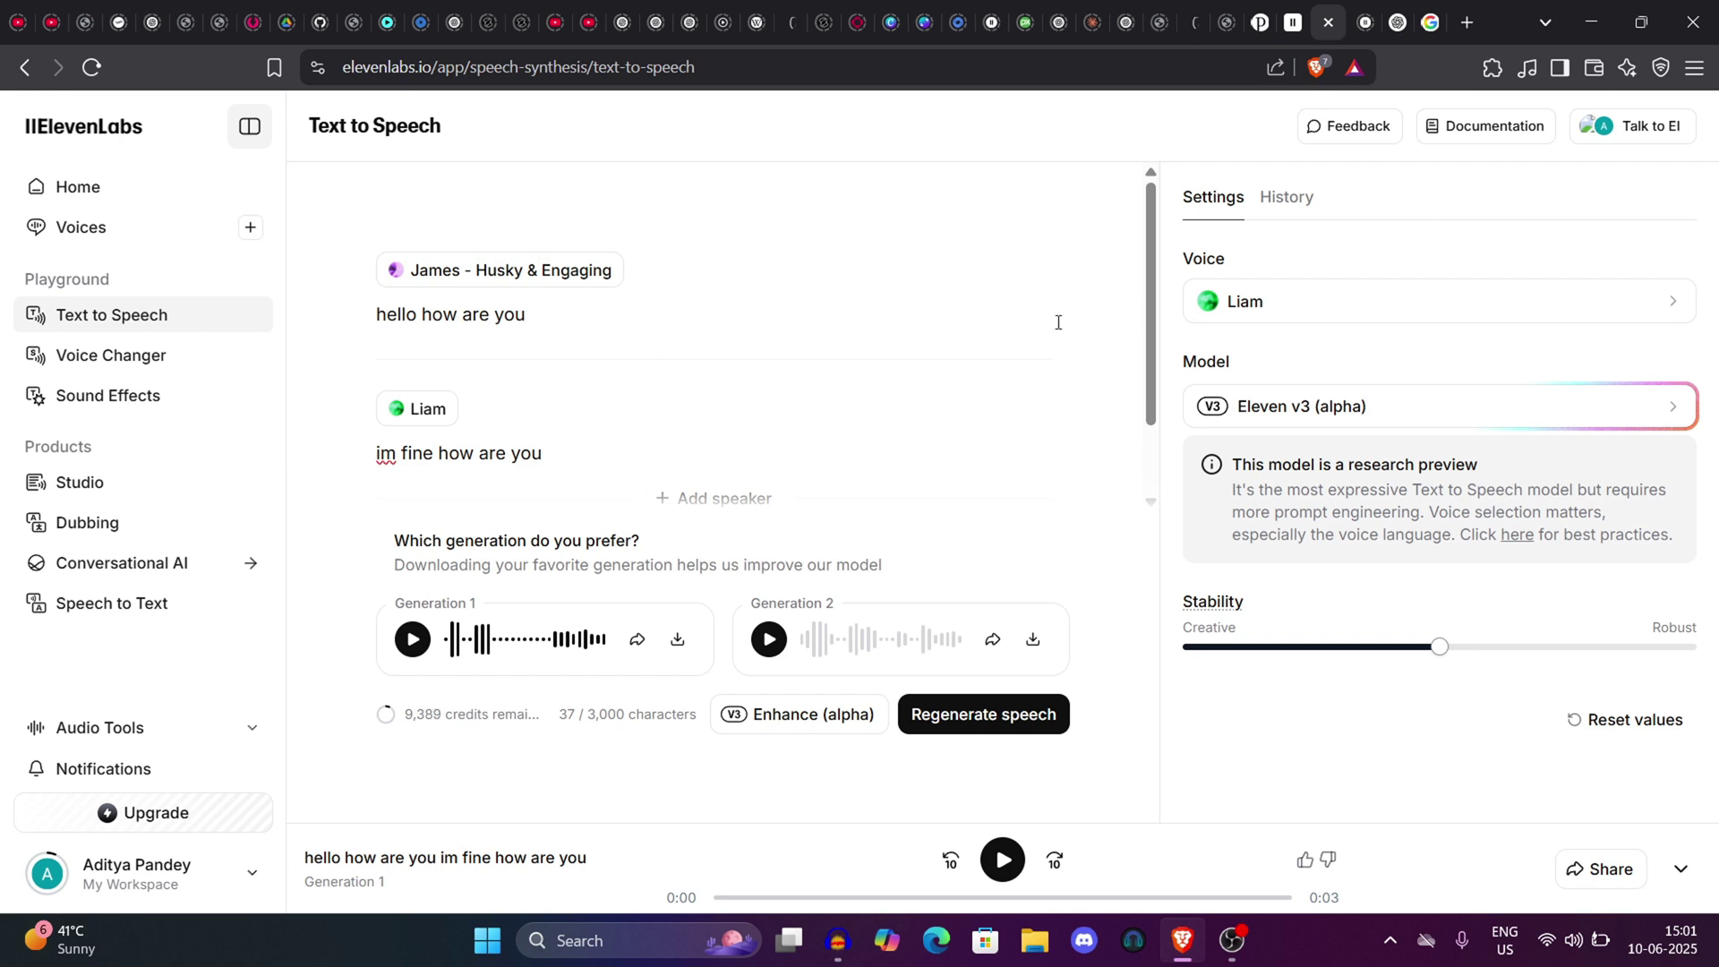
Step: Replace the first speaker's text with the "I never thought it would end like this..." script tagged [whispers], [sighs], [normal], [excited], [laughs softly], and generate speech
{"action": "left_click", "coordinate": [671, 499]}
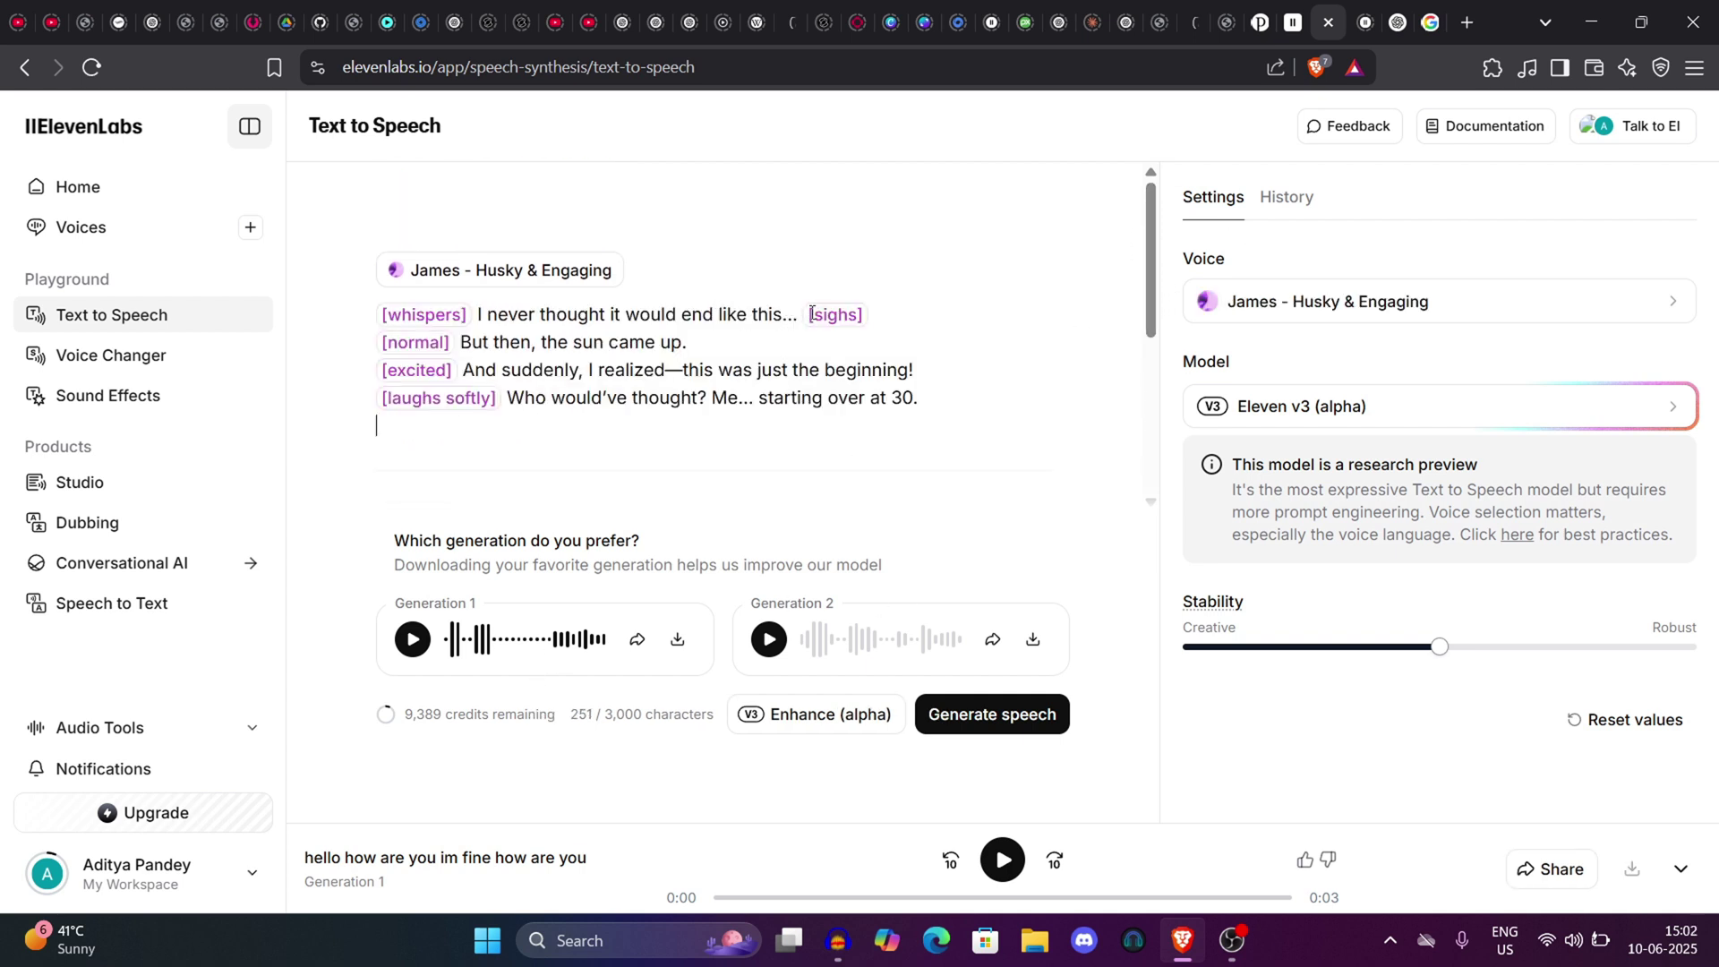
{"action": "left_click", "coordinate": [1005, 723]}
{"action": "left_click", "coordinate": [1005, 723]}
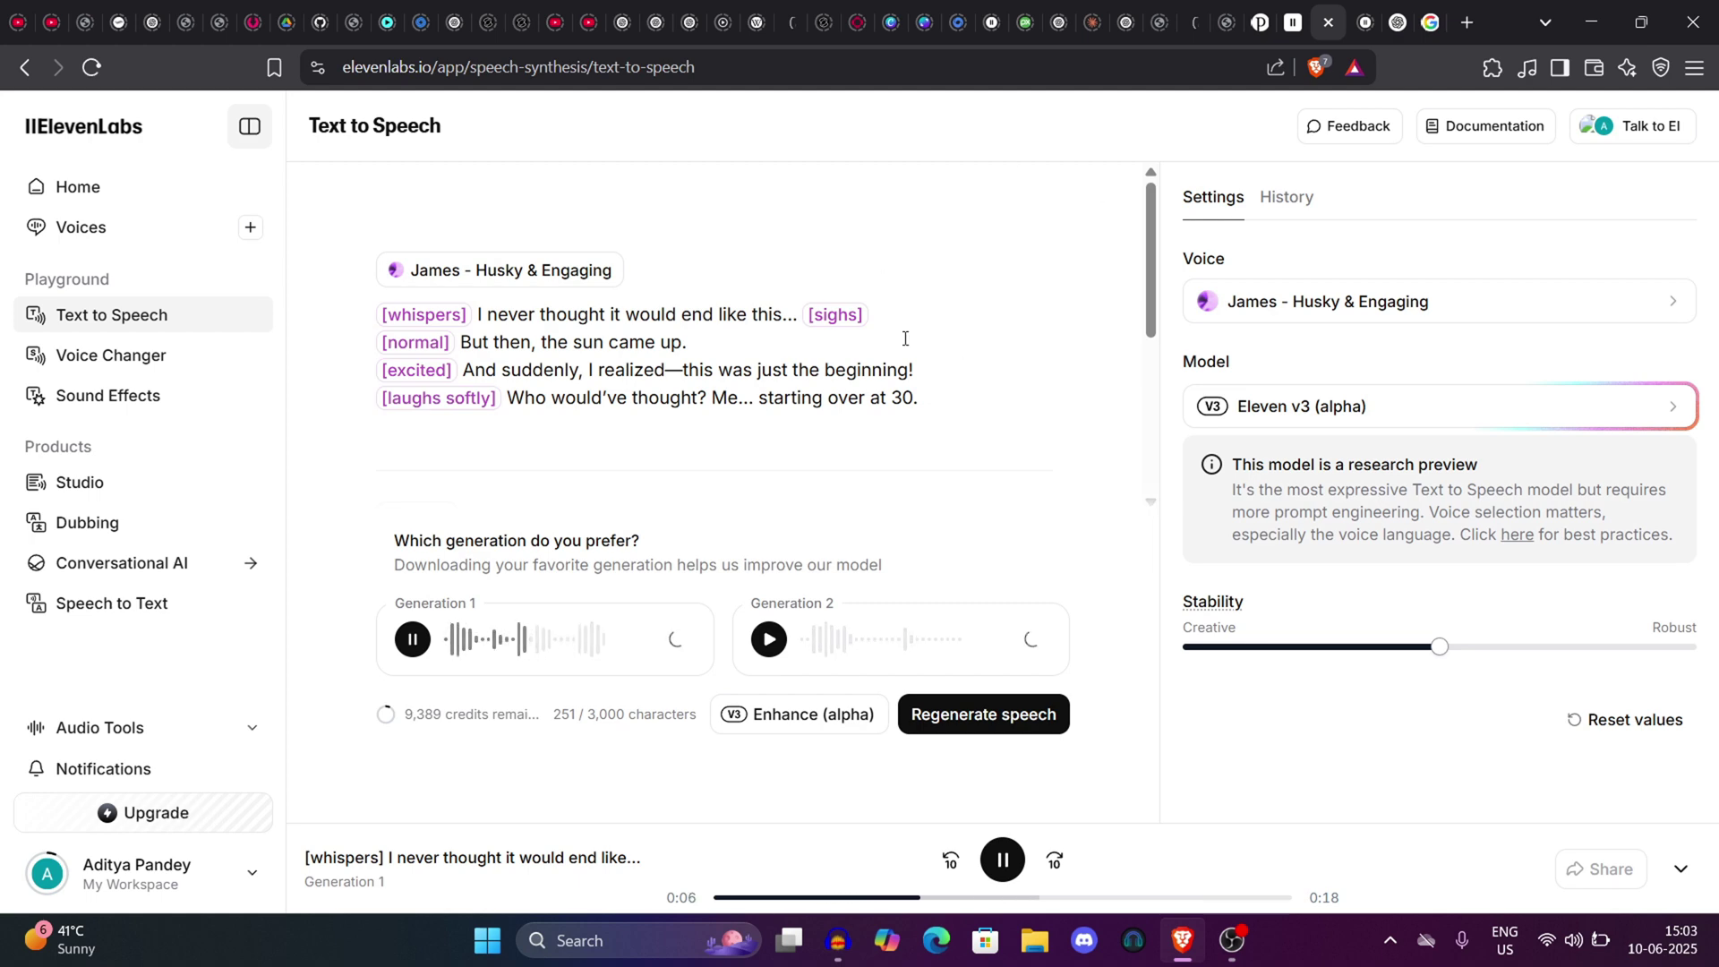
{"action": "scroll", "coordinate": [541, 164], "scroll_direction": "up", "scroll_amount": 2}
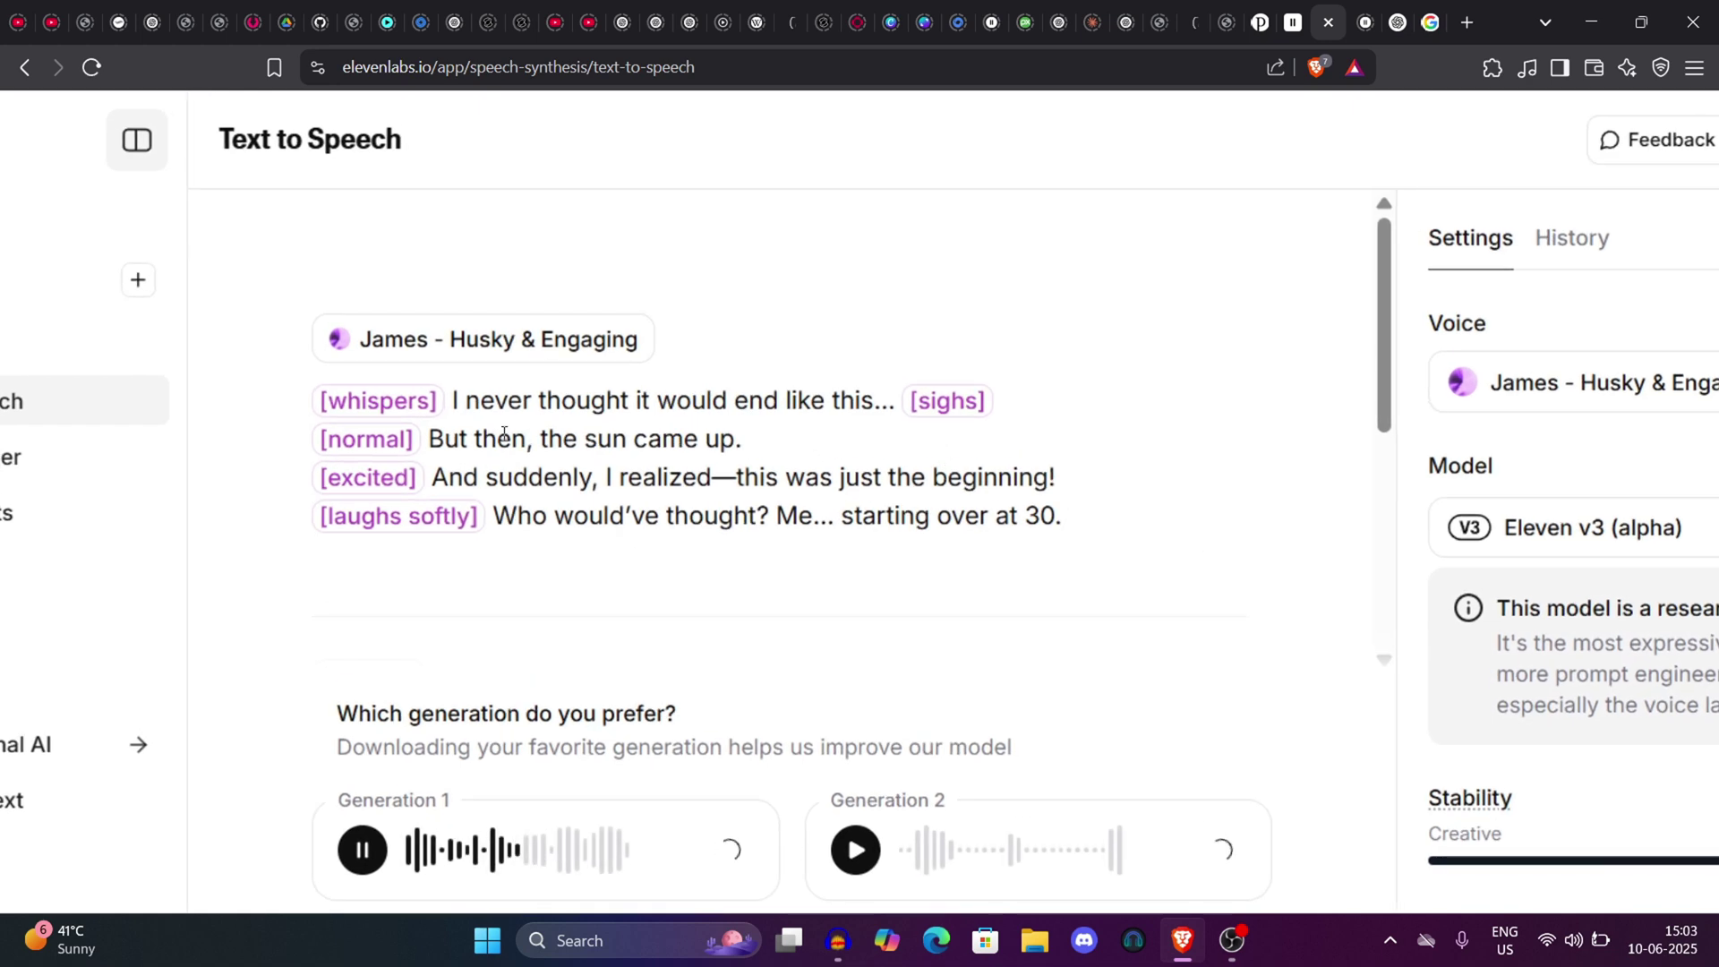
{"action": "scroll", "coordinate": [519, 367], "scroll_direction": "up", "scroll_amount": 3}
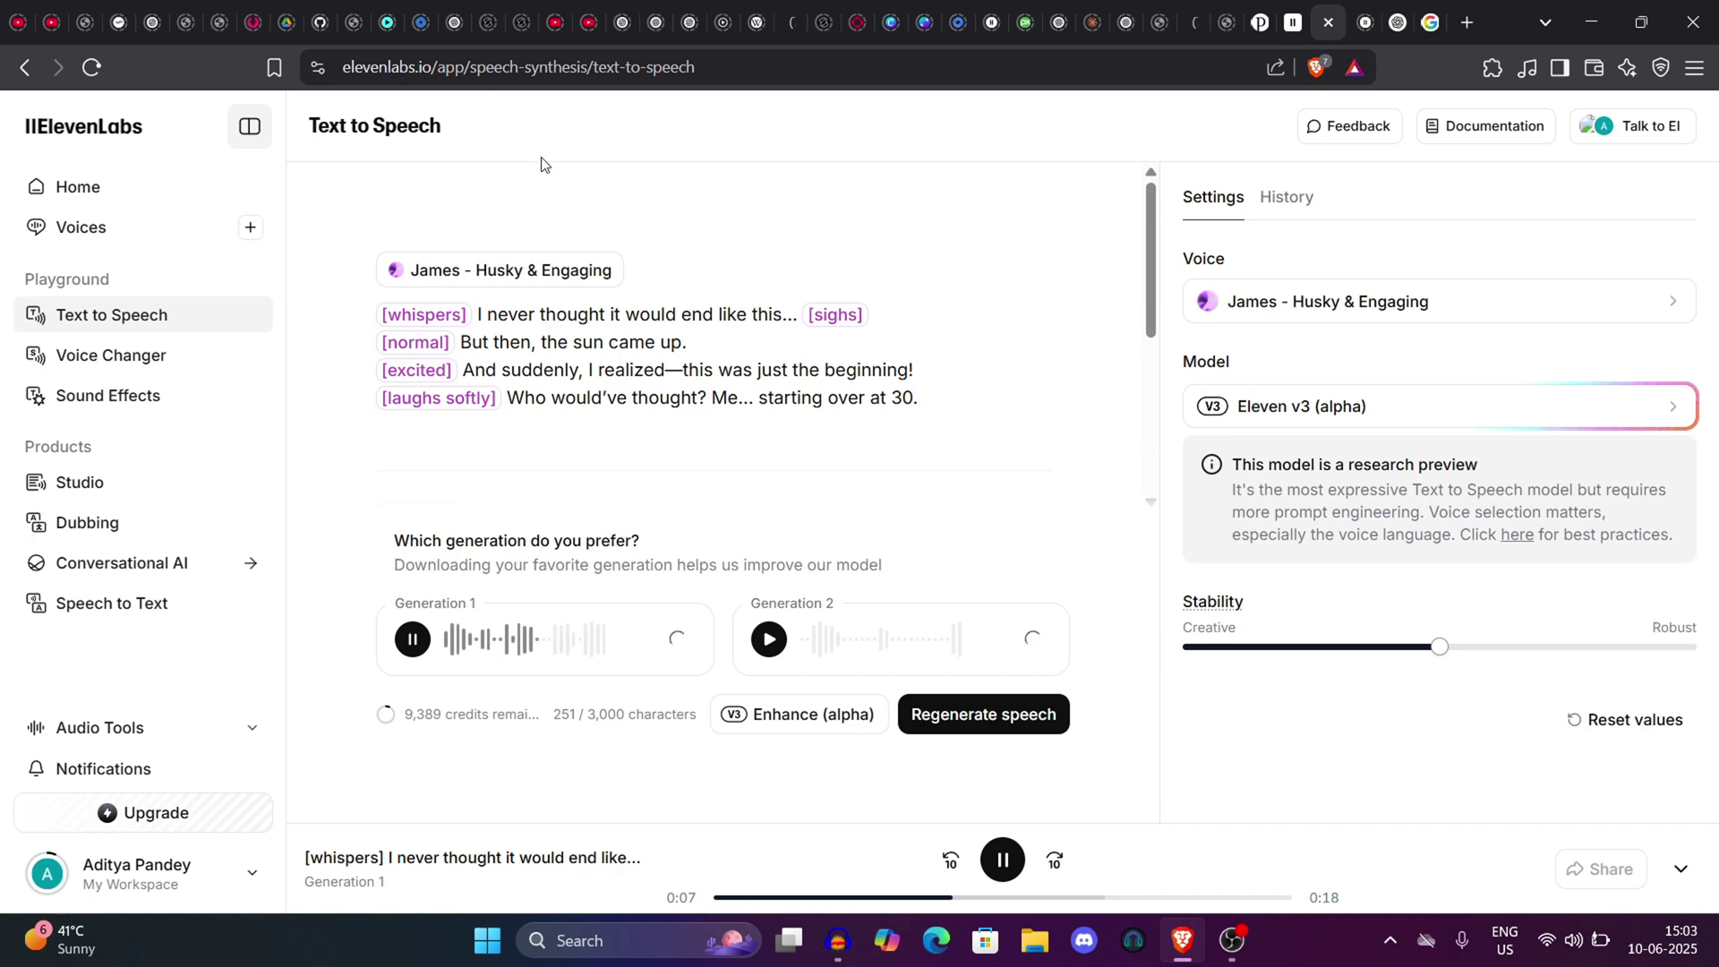
{"action": "scroll", "coordinate": [541, 161], "scroll_direction": "up", "scroll_amount": 5}
{"action": "scroll", "coordinate": [504, 433], "scroll_direction": "up", "scroll_amount": 1}
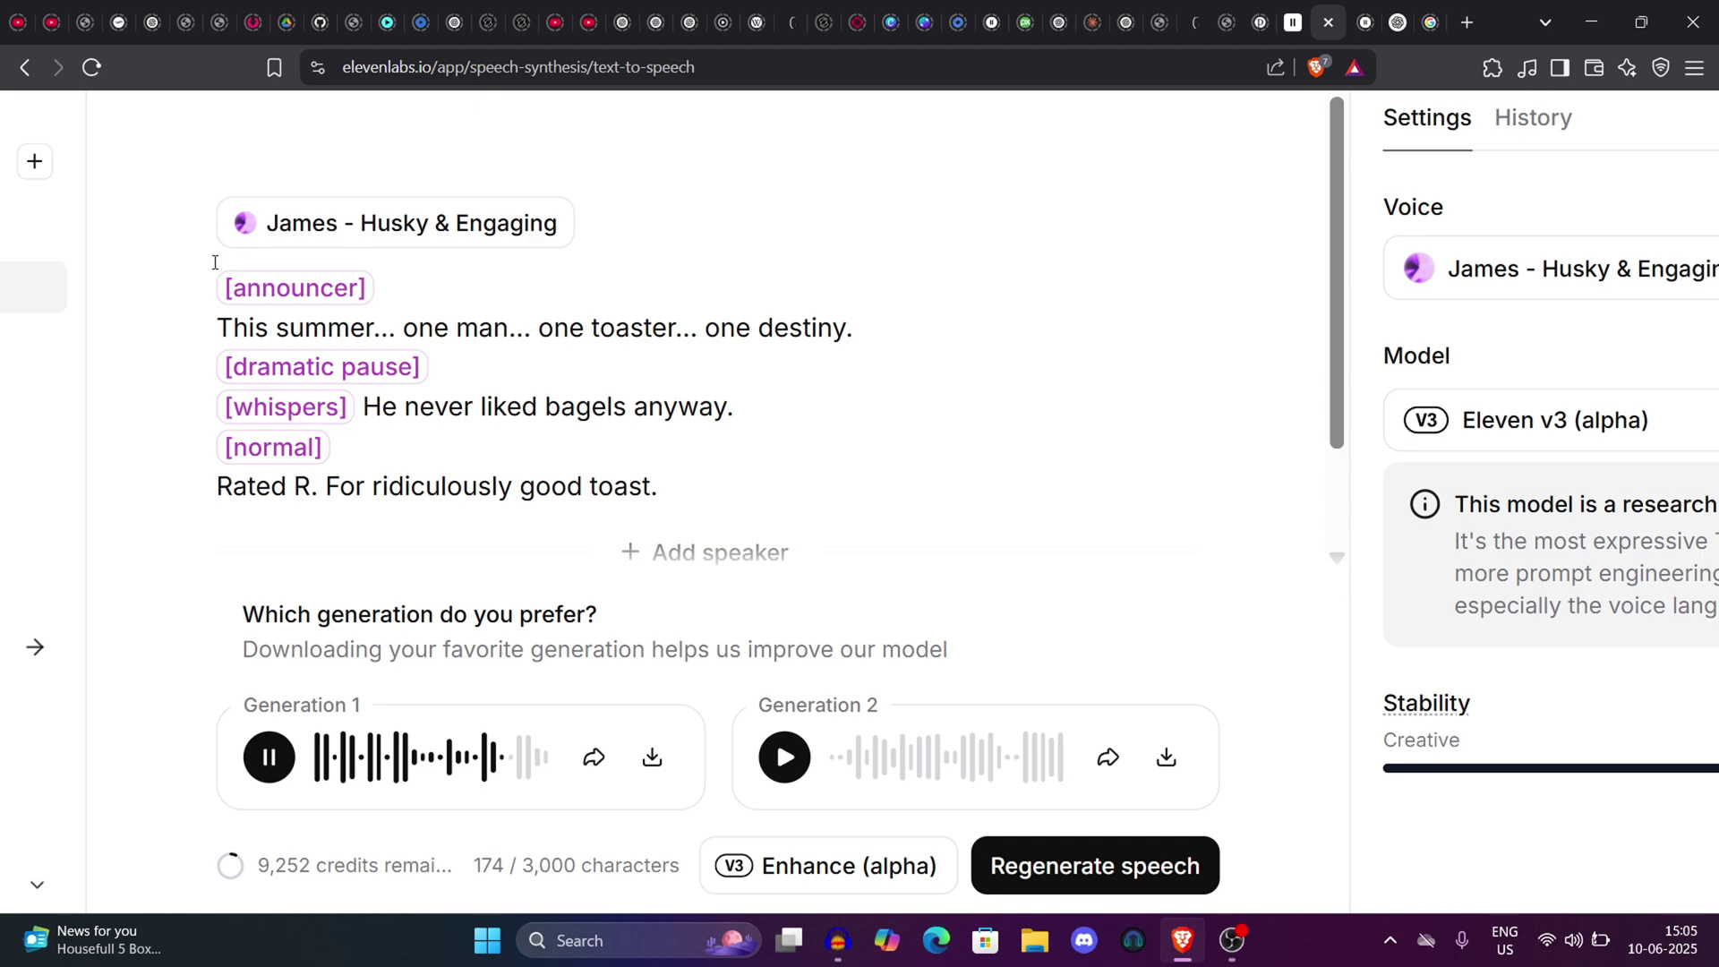
Step: Save Generation 1 of the [announcer] toaster trailer script as an MP3 file in Downloads
{"action": "left_click_drag", "start_coordinate": [220, 279], "coordinate": [715, 502]}
{"action": "left_click", "coordinate": [724, 509]}
{"action": "left_click", "coordinate": [671, 762]}
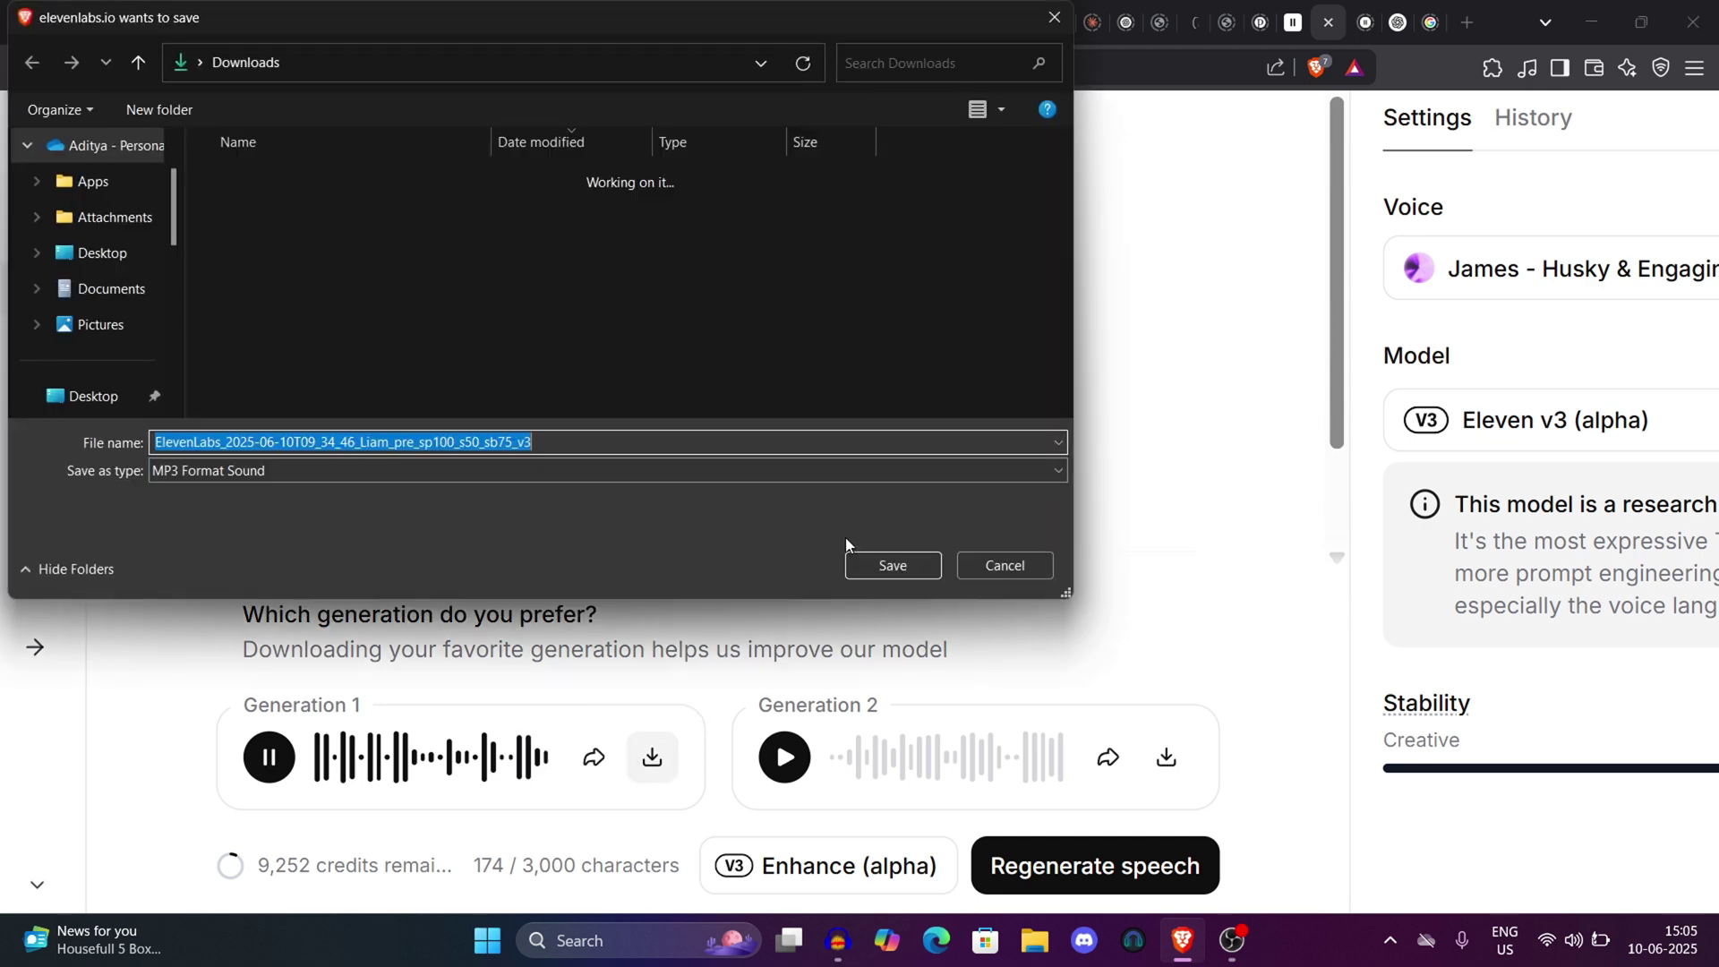
{"action": "left_click", "coordinate": [895, 559]}
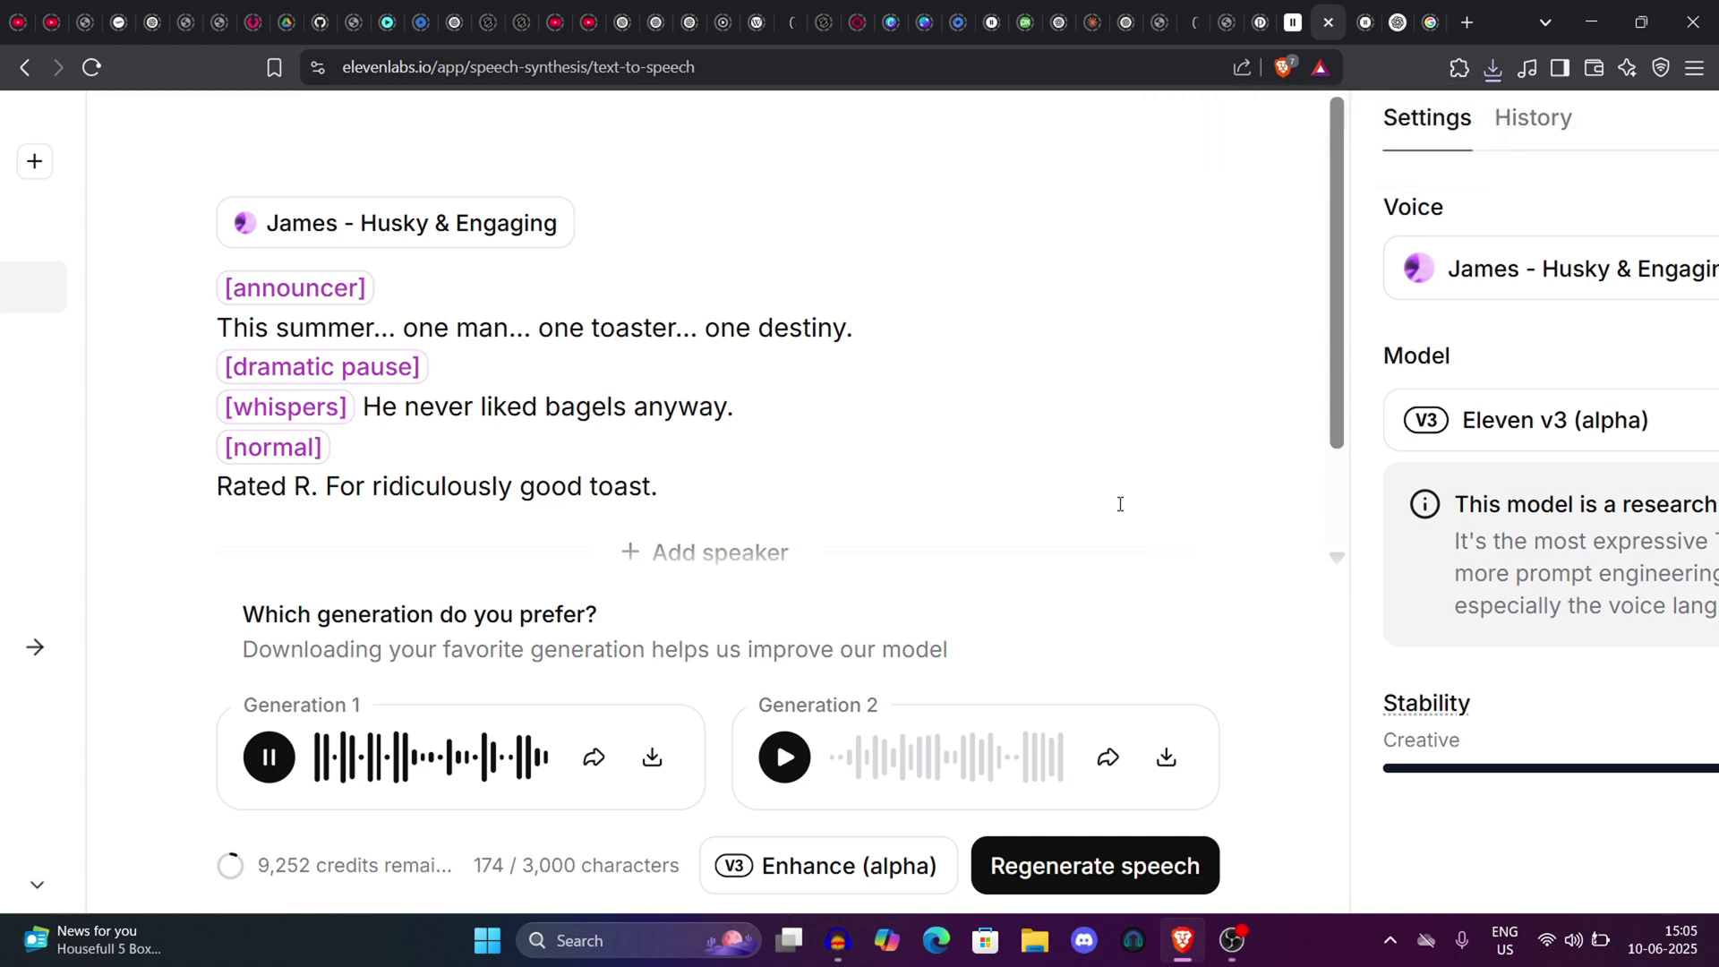
{"action": "key", "text": "ctrl+0"}
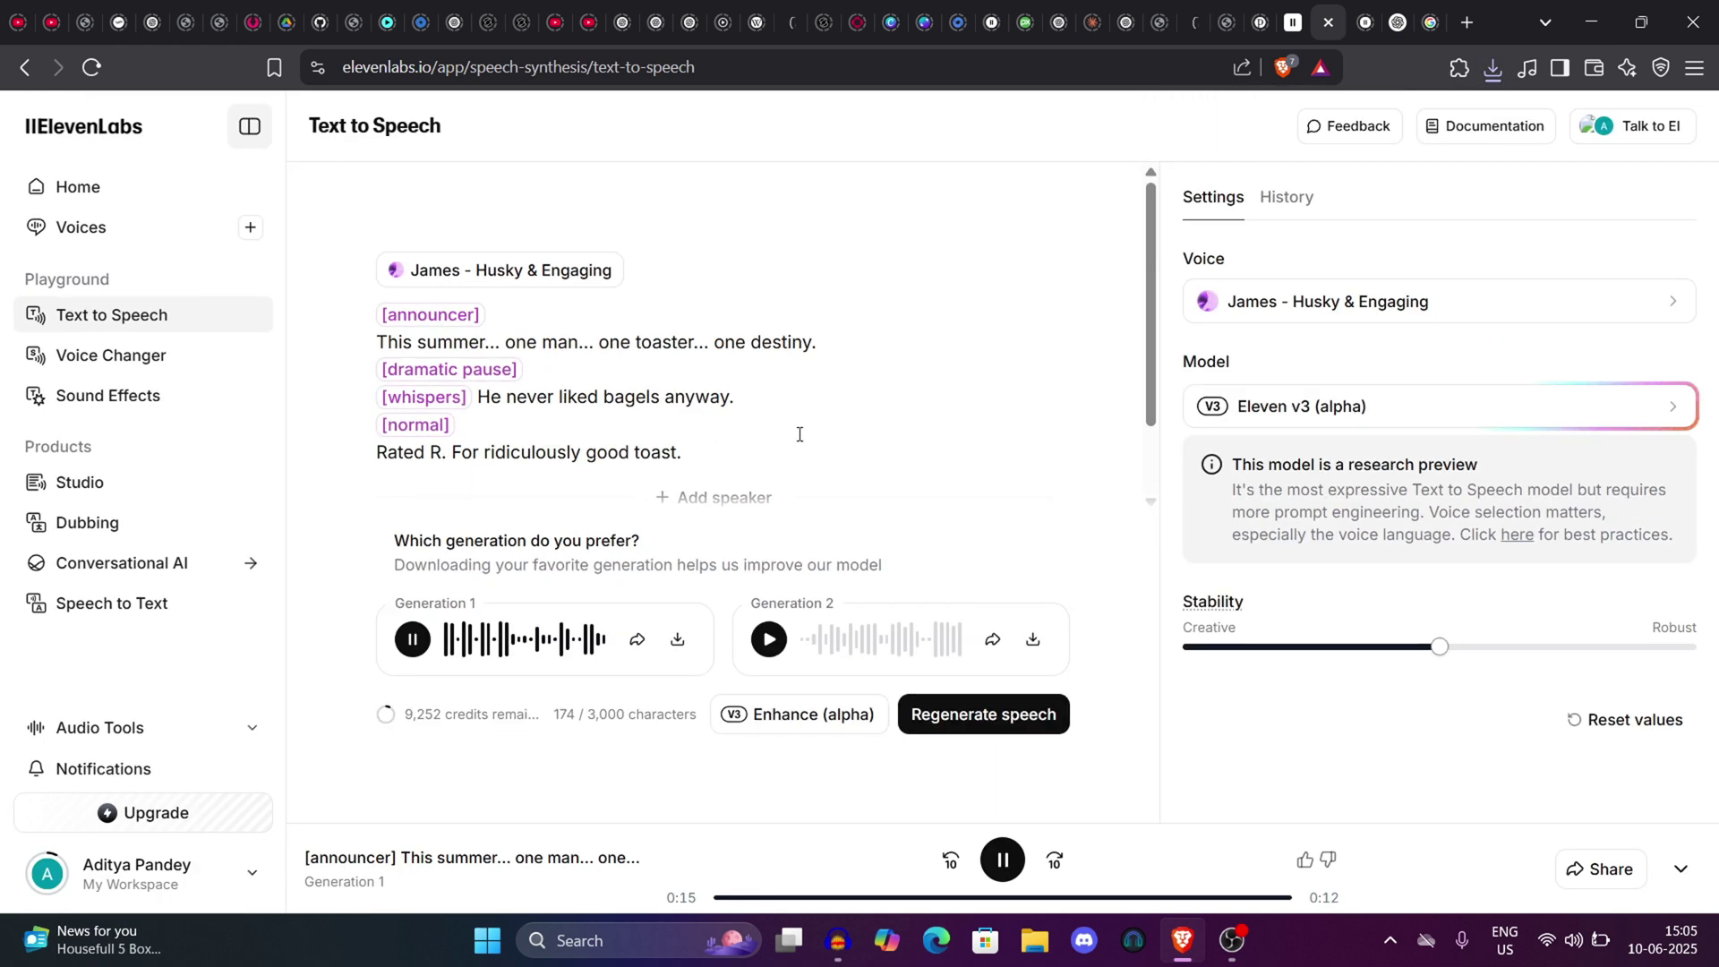